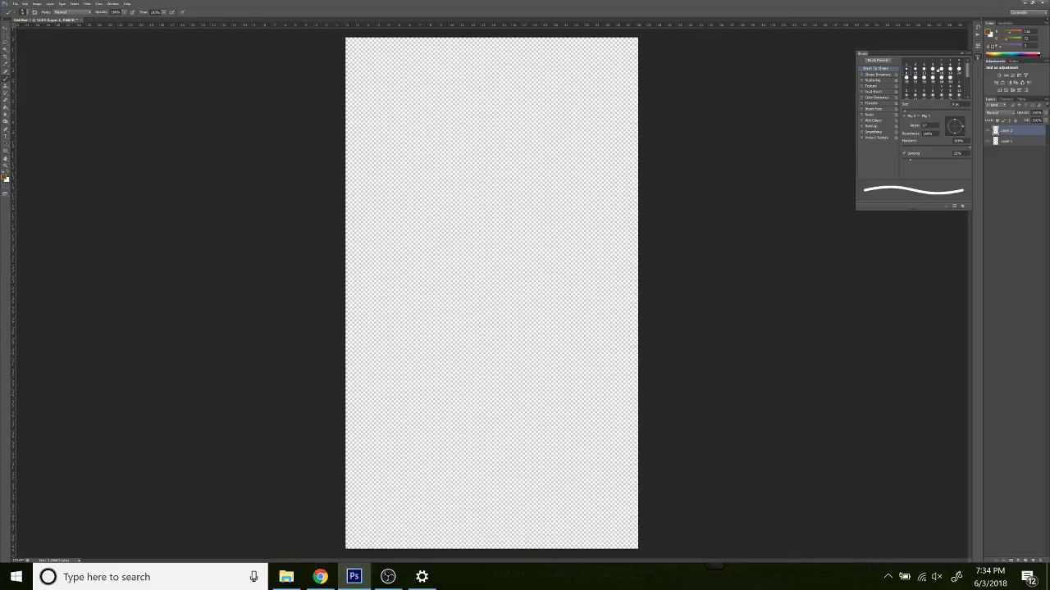
{"action": "left_click", "coordinate": [923, 70]}
{"action": "mouse_move", "coordinate": [509, 233]}
{"action": "left_mouse_down"}
{"action": "mouse_move", "coordinate": [528, 287]}
{"action": "mouse_move", "coordinate": [603, 329]}
{"action": "left_mouse_up"}
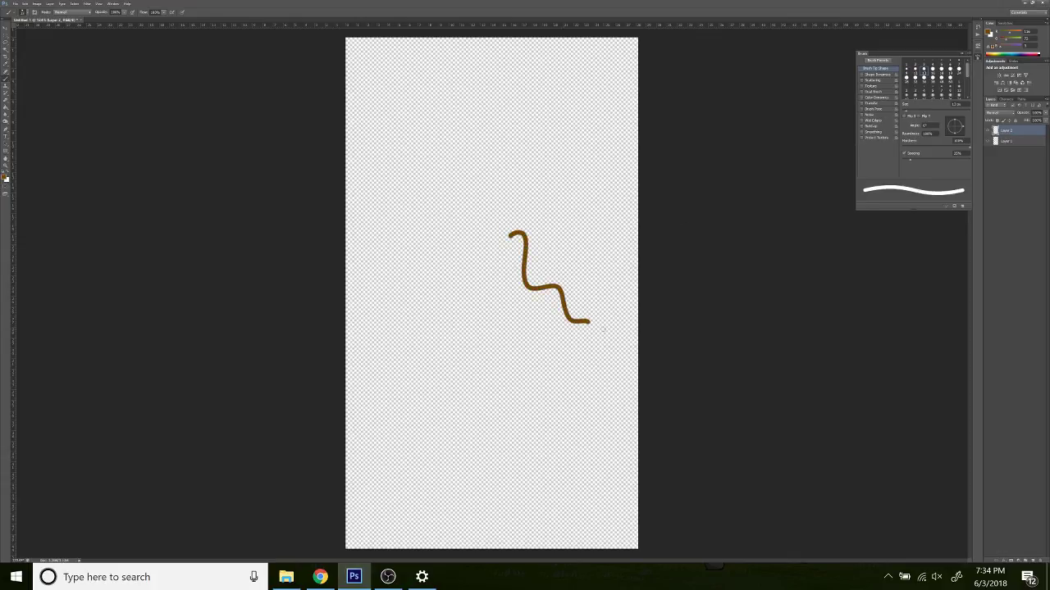
{"action": "key", "text": "ctrl+z"}
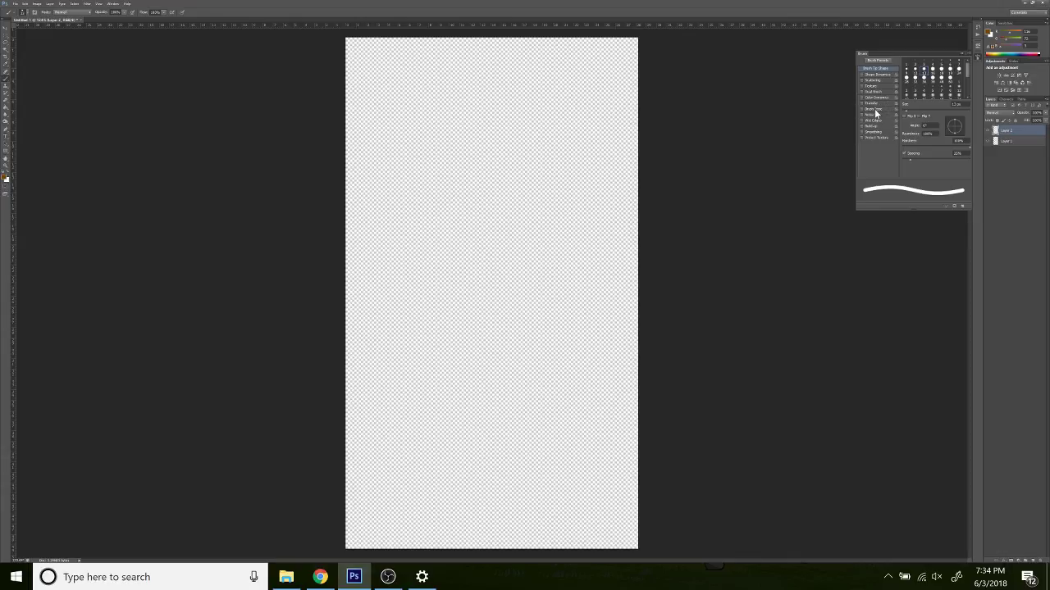
Choose a thin hard round brush from the brush presets, trying different sizes with test strokes and undoing each one.
{"action": "left_click", "coordinate": [876, 60]}
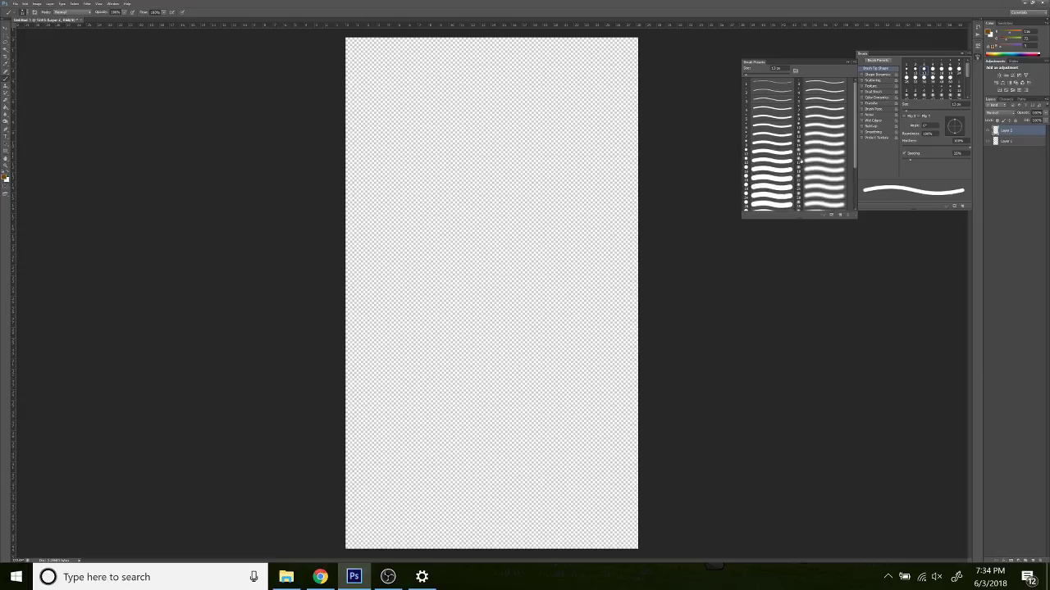
{"action": "left_click", "coordinate": [762, 107]}
{"action": "mouse_move", "coordinate": [468, 208]}
{"action": "left_mouse_down"}
{"action": "mouse_move", "coordinate": [502, 216]}
{"action": "mouse_move", "coordinate": [553, 284]}
{"action": "left_mouse_up"}
{"action": "key", "text": "ctrl+z"}
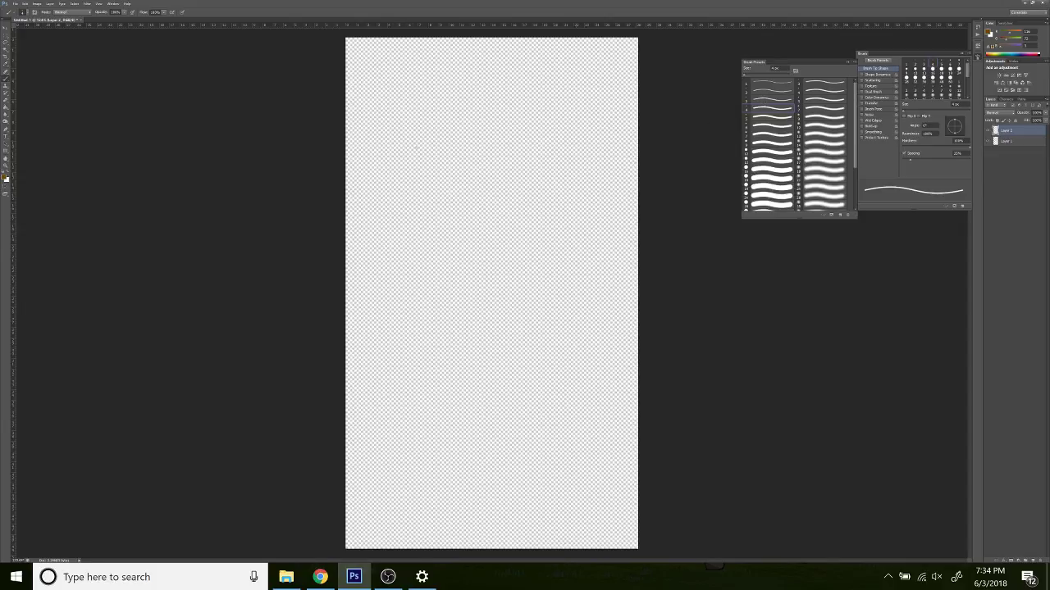
{"action": "mouse_move", "coordinate": [406, 137]}
{"action": "left_mouse_down"}
{"action": "mouse_move", "coordinate": [405, 159]}
{"action": "mouse_move", "coordinate": [435, 150]}
{"action": "mouse_move", "coordinate": [414, 148]}
{"action": "mouse_move", "coordinate": [444, 155]}
{"action": "left_mouse_up"}
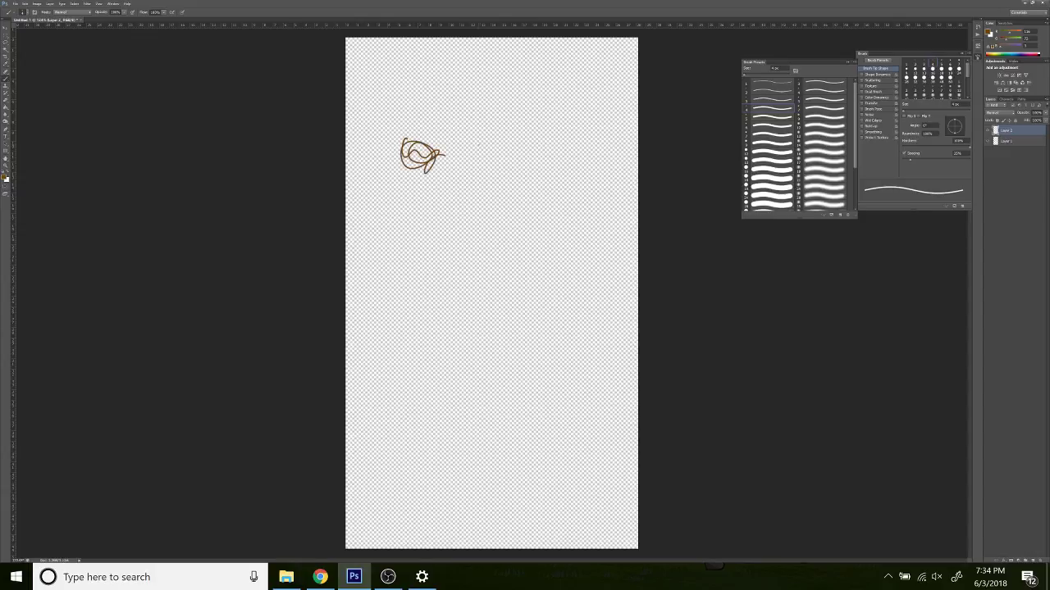
{"action": "key", "text": "ctrl+z"}
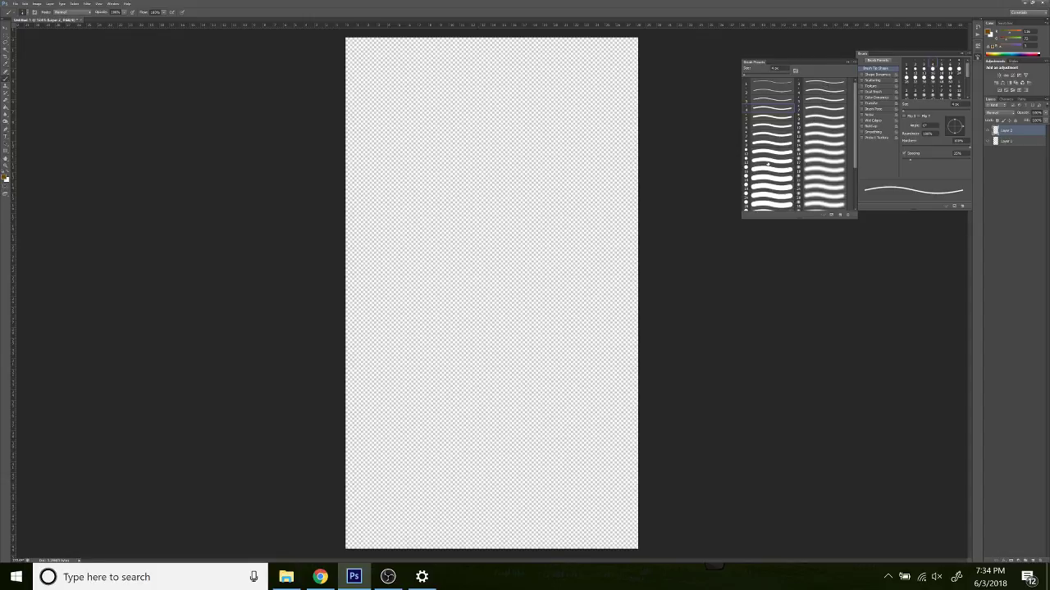
{"action": "left_click", "coordinate": [769, 125]}
{"action": "left_click_drag", "start_coordinate": [396, 140], "coordinate": [421, 139]}
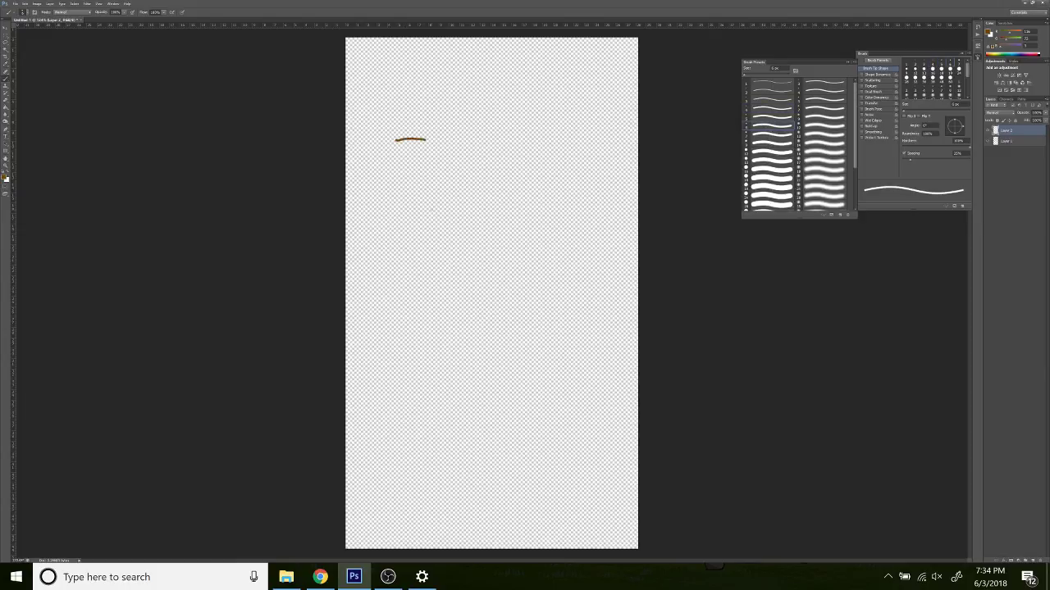
{"action": "key", "text": "ctrl+z"}
Draw the outline of a dog's head in brown on the upper canvas, with an open muzzle and two ears.
{"action": "mouse_move", "coordinate": [440, 165]}
{"action": "left_mouse_down"}
{"action": "mouse_move", "coordinate": [470, 165]}
{"action": "mouse_move", "coordinate": [443, 187]}
{"action": "mouse_move", "coordinate": [456, 178]}
{"action": "mouse_move", "coordinate": [468, 188]}
{"action": "mouse_move", "coordinate": [488, 169]}
{"action": "mouse_move", "coordinate": [470, 204]}
{"action": "left_mouse_up"}
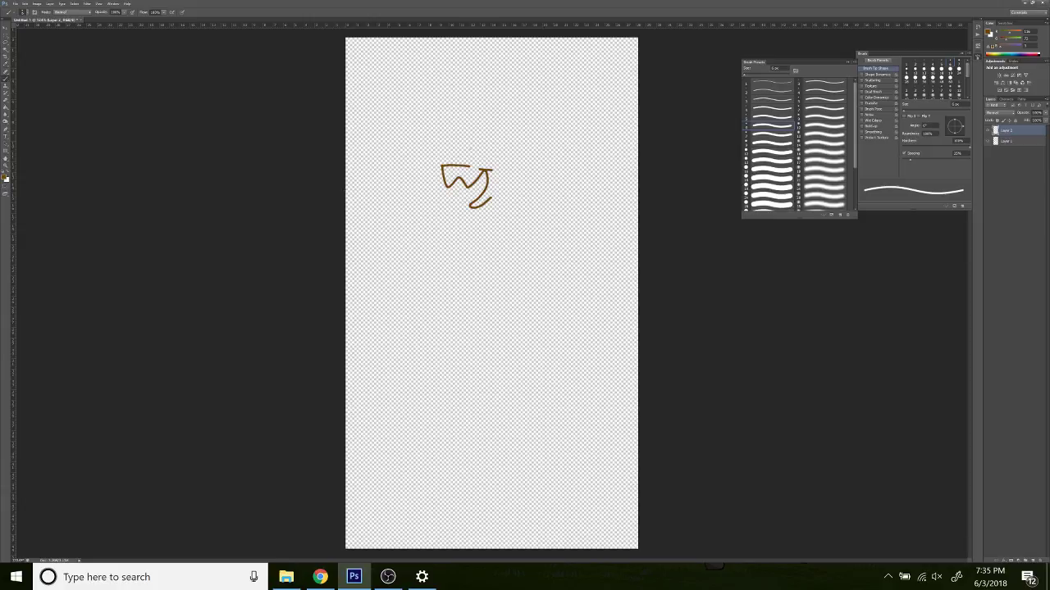
{"action": "mouse_move", "coordinate": [462, 164]}
{"action": "left_mouse_down"}
{"action": "mouse_move", "coordinate": [486, 142]}
{"action": "mouse_move", "coordinate": [508, 150]}
{"action": "mouse_move", "coordinate": [507, 185]}
{"action": "left_mouse_up"}
{"action": "mouse_move", "coordinate": [470, 143]}
{"action": "left_mouse_down"}
{"action": "mouse_move", "coordinate": [452, 128]}
{"action": "mouse_move", "coordinate": [442, 149]}
{"action": "mouse_move", "coordinate": [461, 141]}
{"action": "left_mouse_up"}
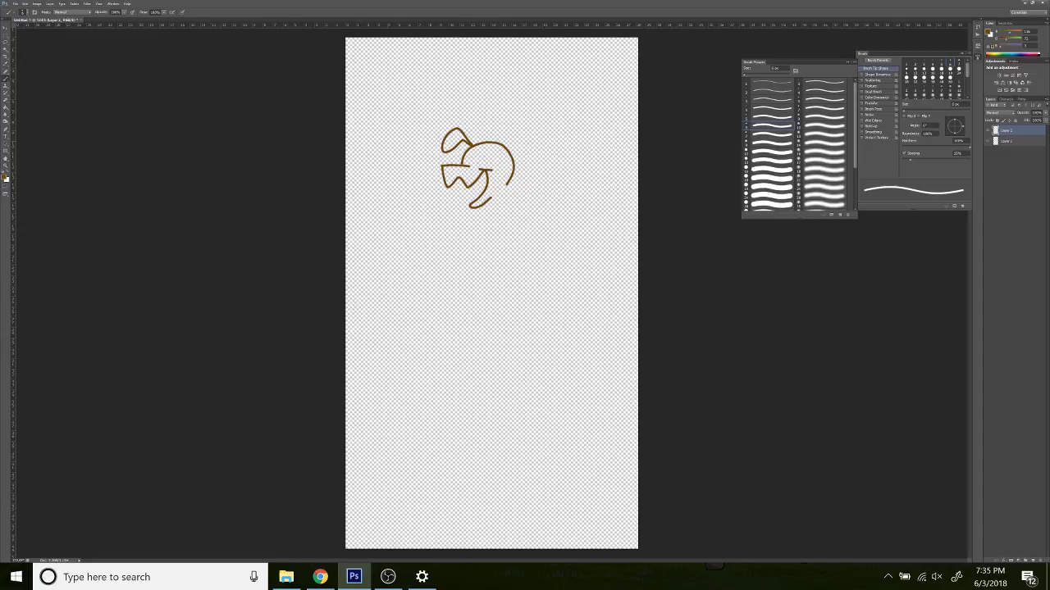
{"action": "mouse_move", "coordinate": [503, 146]}
{"action": "left_mouse_down"}
{"action": "mouse_move", "coordinate": [515, 122]}
{"action": "mouse_move", "coordinate": [524, 133]}
{"action": "mouse_move", "coordinate": [519, 146]}
{"action": "mouse_move", "coordinate": [511, 137]}
{"action": "left_mouse_up"}
Draw the rest of the rearing dog's outline: torso, two raised front legs, curved tail and first hind leg.
{"action": "mouse_move", "coordinate": [506, 184]}
{"action": "left_mouse_down"}
{"action": "mouse_move", "coordinate": [529, 215]}
{"action": "mouse_move", "coordinate": [519, 242]}
{"action": "left_mouse_up"}
{"action": "mouse_move", "coordinate": [514, 195]}
{"action": "left_mouse_down"}
{"action": "mouse_move", "coordinate": [555, 194]}
{"action": "mouse_move", "coordinate": [560, 213]}
{"action": "mouse_move", "coordinate": [545, 204]}
{"action": "mouse_move", "coordinate": [532, 216]}
{"action": "left_mouse_up"}
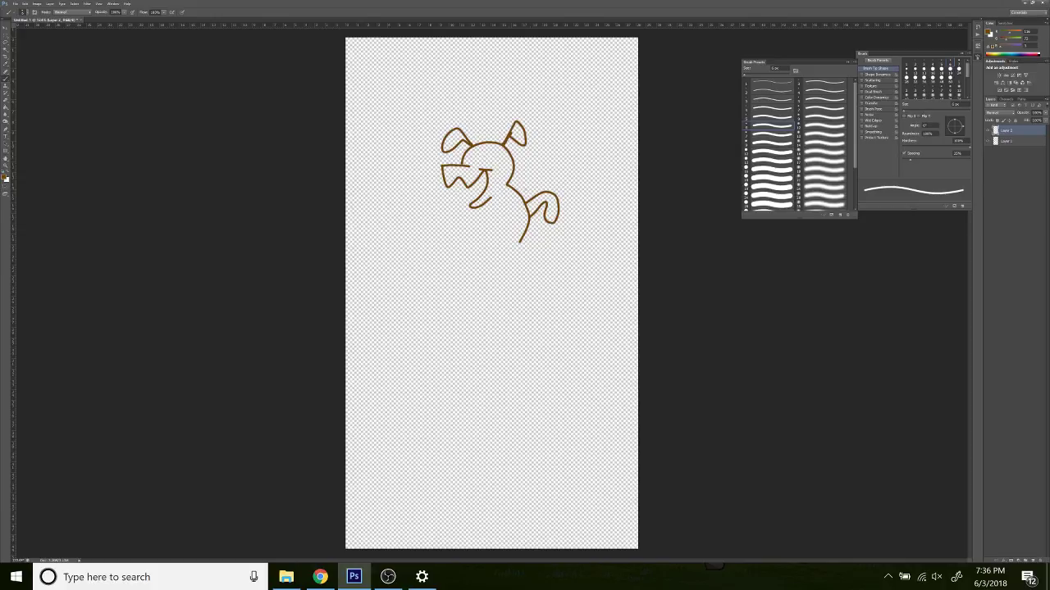
{"action": "mouse_move", "coordinate": [523, 193]}
{"action": "left_mouse_down"}
{"action": "mouse_move", "coordinate": [496, 200]}
{"action": "mouse_move", "coordinate": [506, 217]}
{"action": "mouse_move", "coordinate": [540, 220]}
{"action": "mouse_move", "coordinate": [535, 248]}
{"action": "mouse_move", "coordinate": [529, 220]}
{"action": "mouse_move", "coordinate": [500, 230]}
{"action": "mouse_move", "coordinate": [487, 207]}
{"action": "mouse_move", "coordinate": [453, 257]}
{"action": "left_mouse_up"}
{"action": "mouse_move", "coordinate": [443, 200]}
{"action": "left_mouse_down"}
{"action": "mouse_move", "coordinate": [441, 230]}
{"action": "mouse_move", "coordinate": [456, 242]}
{"action": "left_mouse_up"}
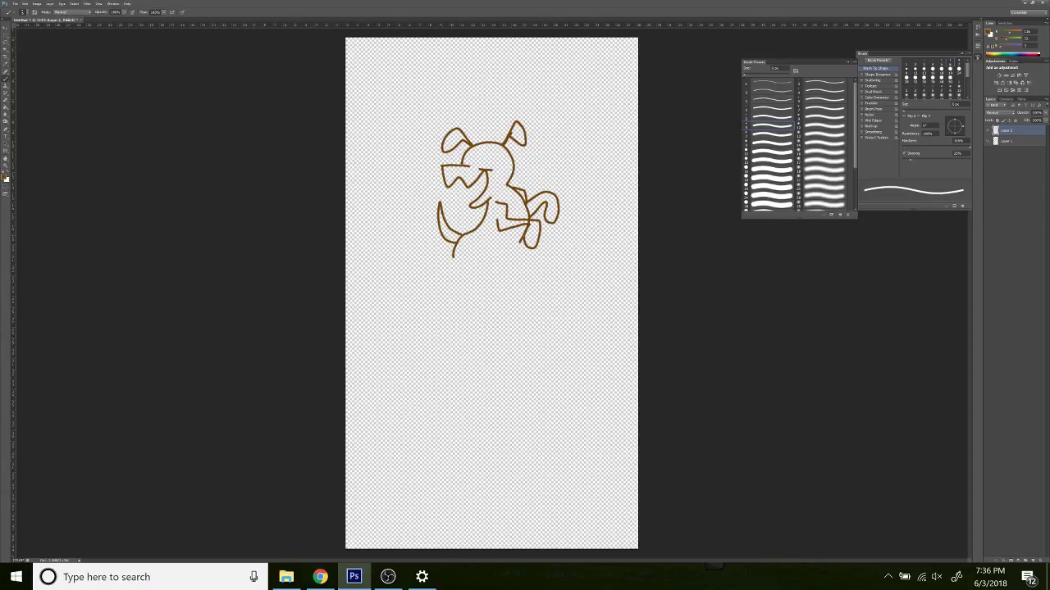
{"action": "mouse_move", "coordinate": [518, 245]}
{"action": "left_mouse_down"}
{"action": "mouse_move", "coordinate": [475, 284]}
{"action": "mouse_move", "coordinate": [447, 269]}
{"action": "mouse_move", "coordinate": [449, 304]}
{"action": "mouse_move", "coordinate": [469, 306]}
{"action": "mouse_move", "coordinate": [457, 309]}
{"action": "left_mouse_up"}
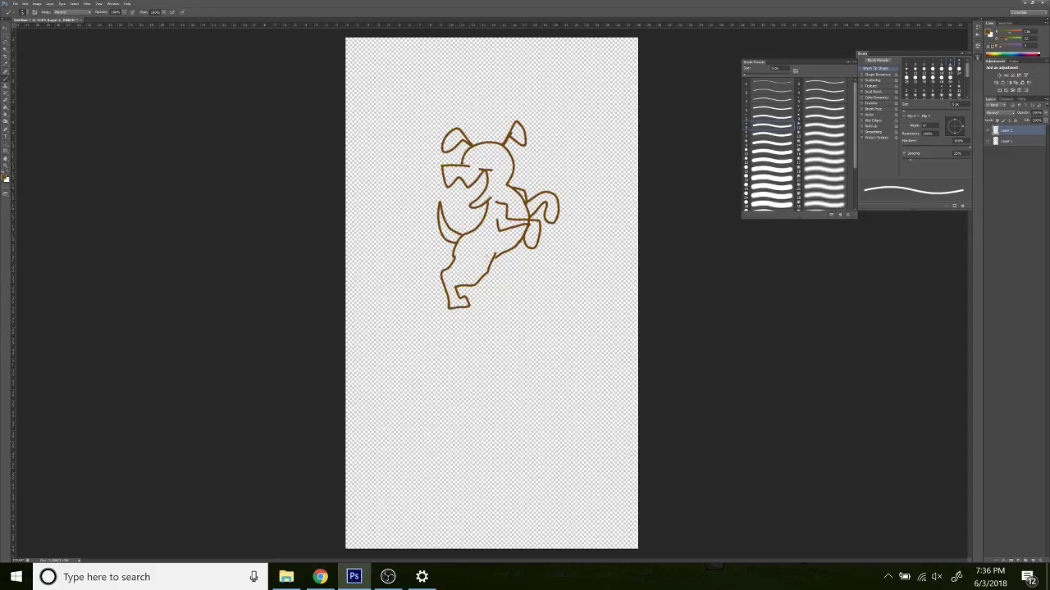
{"action": "left_click_drag", "start_coordinate": [489, 250], "coordinate": [483, 268]}
Erase the inner line of the first hind leg, redraw it and add a second hind leg behind it.
{"action": "left_click", "coordinate": [7, 100]}
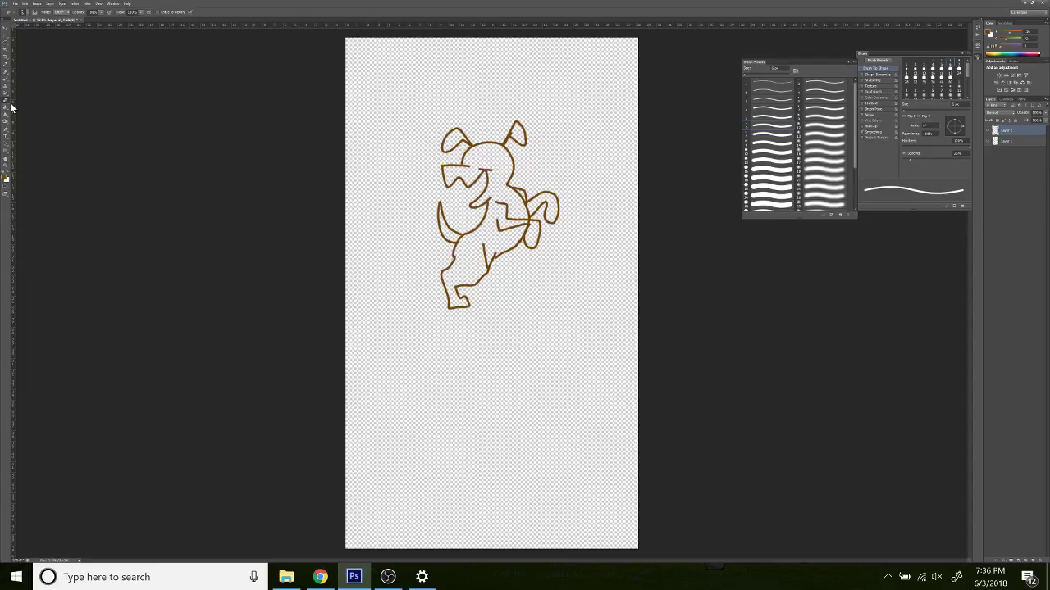
{"action": "mouse_move", "coordinate": [455, 287]}
{"action": "left_mouse_down"}
{"action": "mouse_move", "coordinate": [481, 280]}
{"action": "mouse_move", "coordinate": [483, 245]}
{"action": "mouse_move", "coordinate": [494, 256]}
{"action": "left_mouse_up"}
{"action": "left_click", "coordinate": [5, 78]}
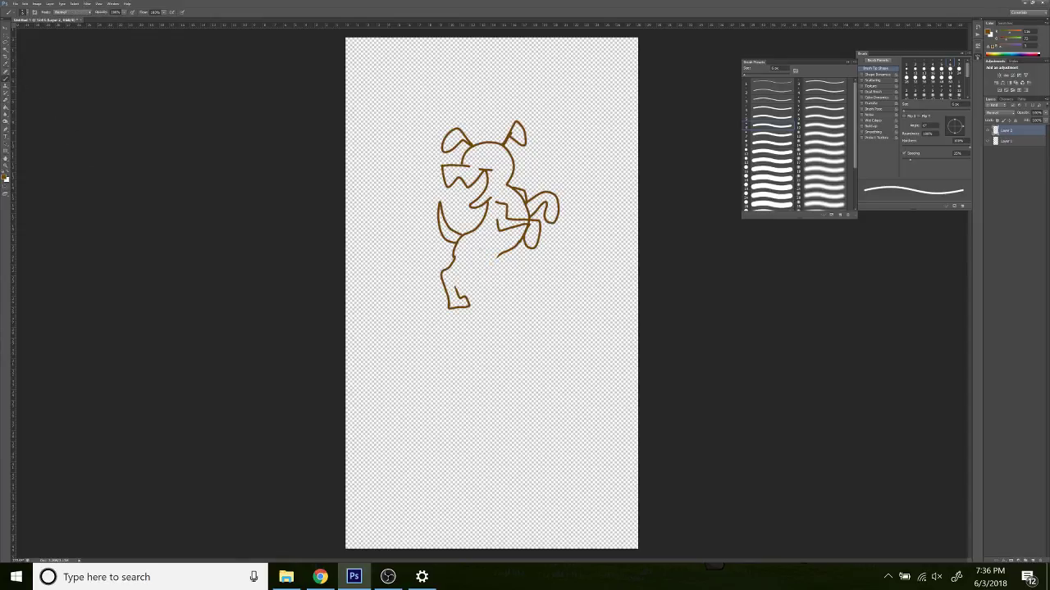
{"action": "mouse_move", "coordinate": [456, 286]}
{"action": "left_mouse_down"}
{"action": "mouse_move", "coordinate": [484, 247]}
{"action": "mouse_move", "coordinate": [502, 254]}
{"action": "mouse_move", "coordinate": [496, 285]}
{"action": "mouse_move", "coordinate": [484, 278]}
{"action": "mouse_move", "coordinate": [491, 293]}
{"action": "mouse_move", "coordinate": [510, 288]}
{"action": "mouse_move", "coordinate": [492, 295]}
{"action": "left_mouse_up"}
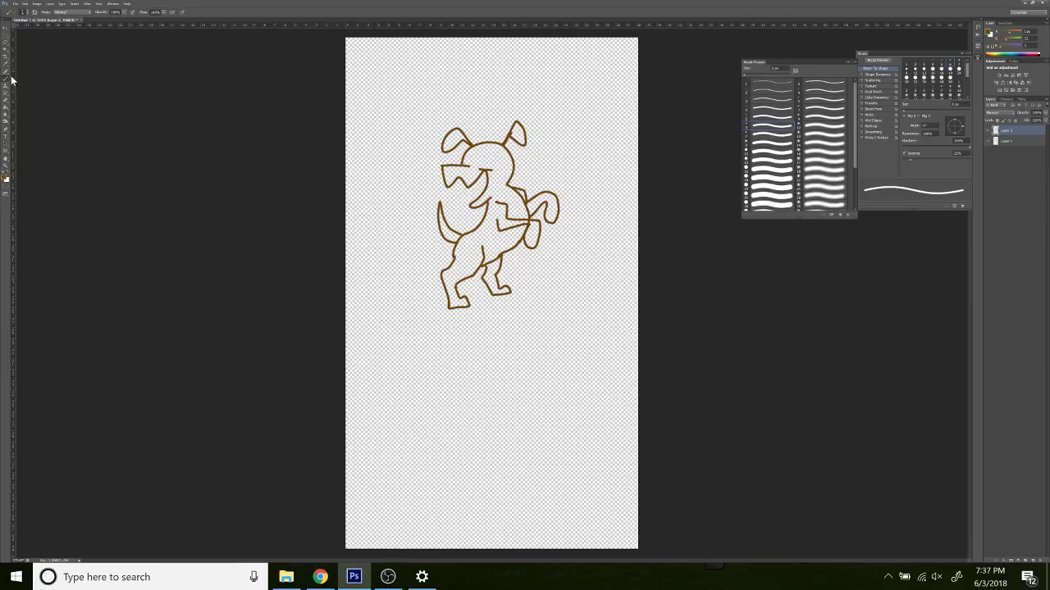
Fill the dog's body, ears, front legs, tail and second hind leg with brown using the Paint Bucket.
{"action": "left_click", "coordinate": [7, 110]}
{"action": "left_click", "coordinate": [489, 252]}
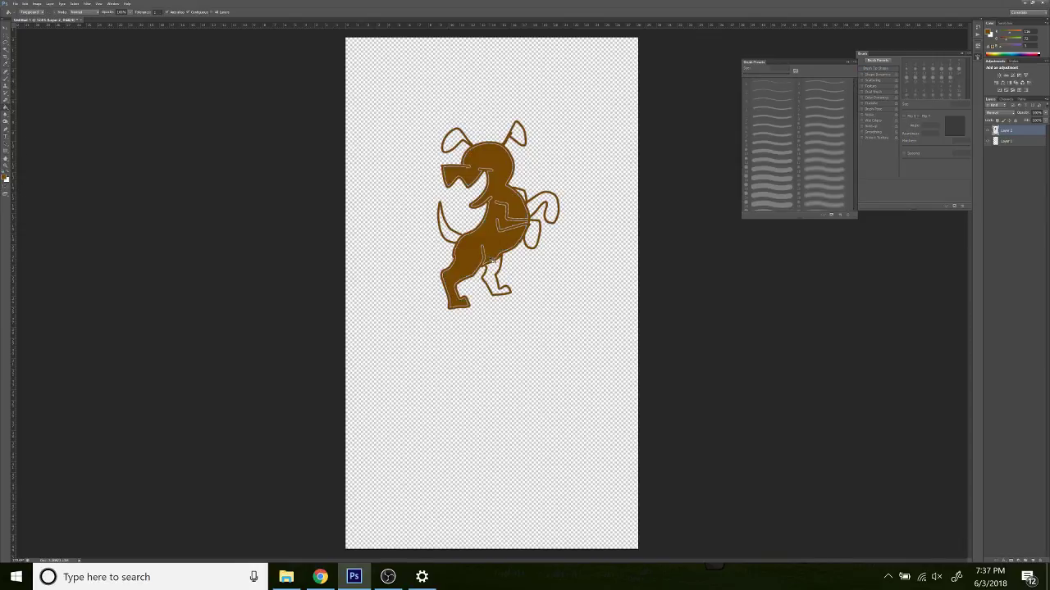
{"action": "left_click", "coordinate": [459, 146]}
{"action": "left_click", "coordinate": [518, 135]}
{"action": "left_click", "coordinate": [530, 235]}
{"action": "left_click", "coordinate": [551, 202]}
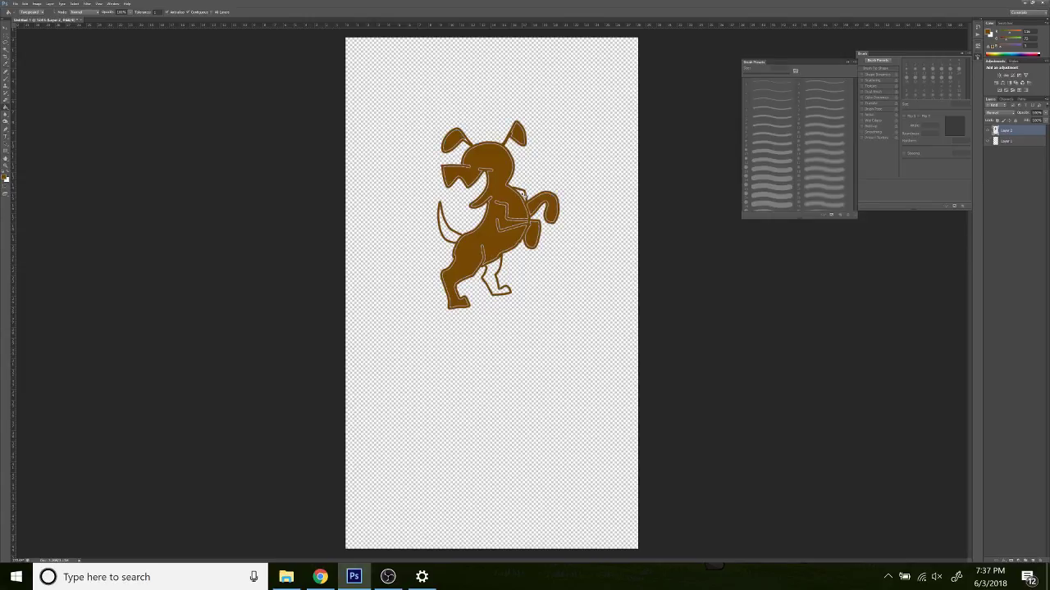
{"action": "left_click", "coordinate": [447, 233]}
{"action": "left_click", "coordinate": [487, 272]}
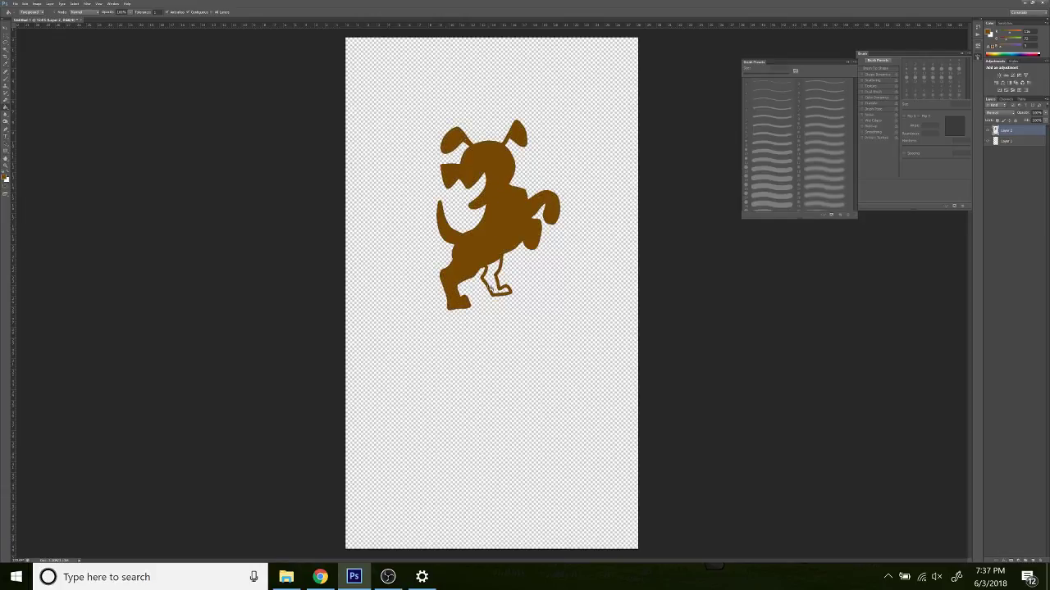
{"action": "left_click", "coordinate": [498, 256]}
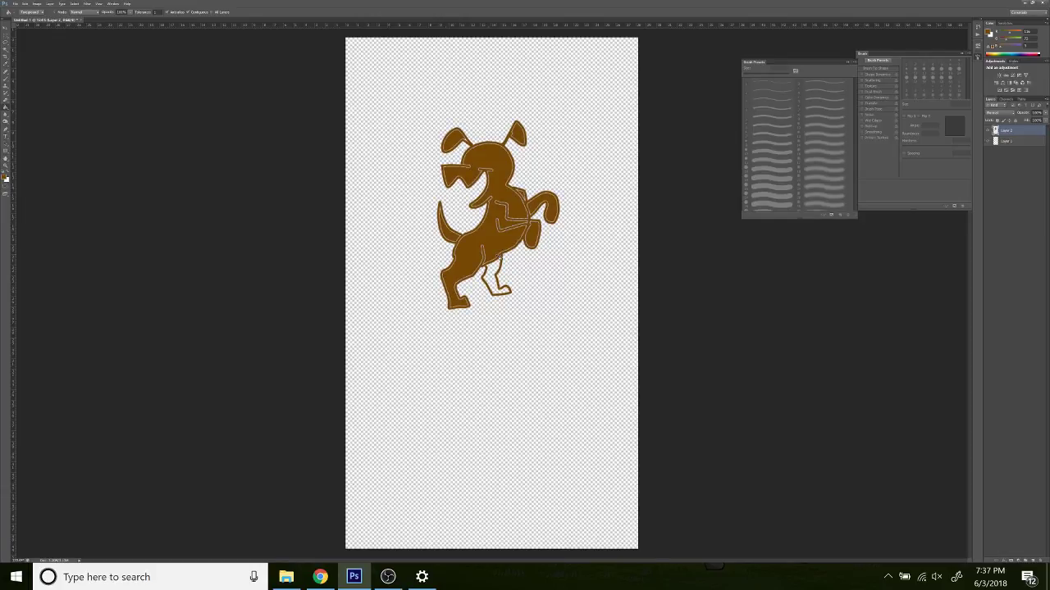
{"action": "left_click", "coordinate": [494, 272]}
Brush brown over the thin unfilled seams left inside the dog's silhouette, including around the shoulder and front legs.
{"action": "left_click", "coordinate": [7, 85]}
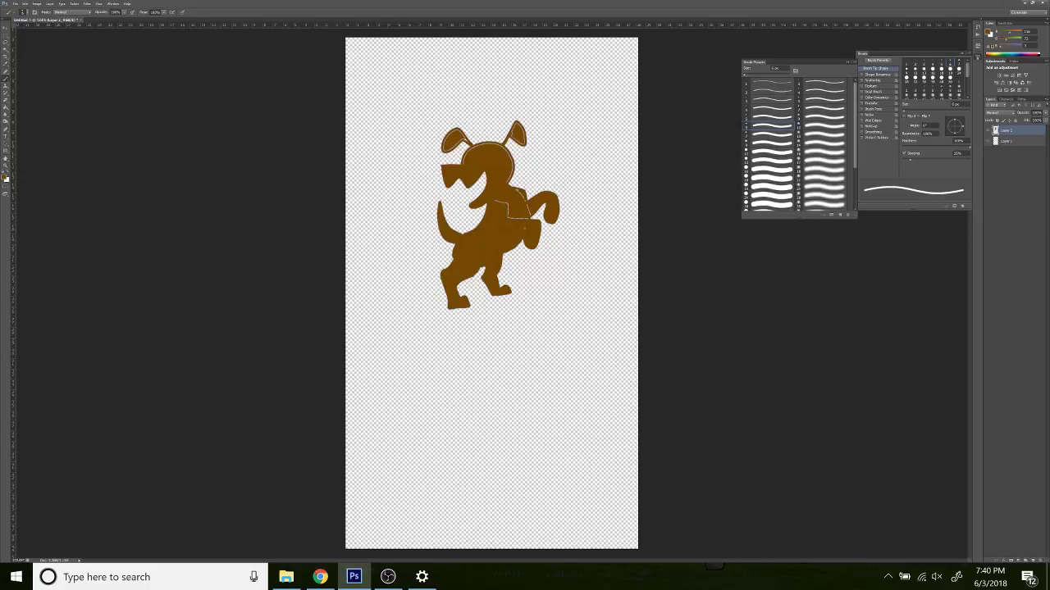
{"action": "left_click_drag", "start_coordinate": [508, 218], "coordinate": [520, 222]}
{"action": "left_click_drag", "start_coordinate": [518, 193], "coordinate": [525, 200]}
Set the foreground colour to a darker brown and brush the near front leg's contour lines, undoing the last strokes.
{"action": "left_click", "coordinate": [6, 177]}
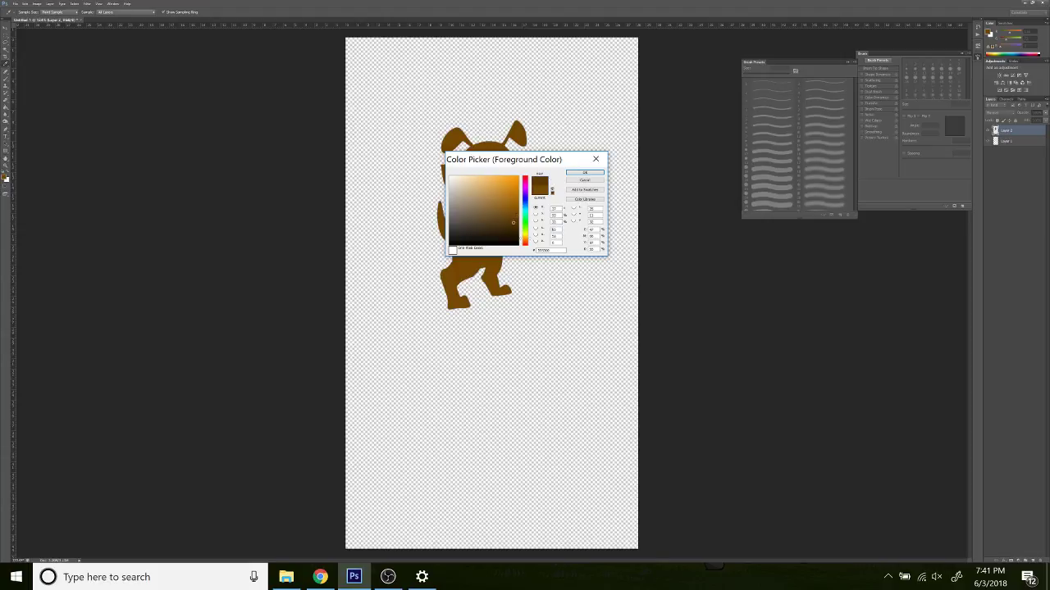
{"action": "left_click", "coordinate": [585, 173]}
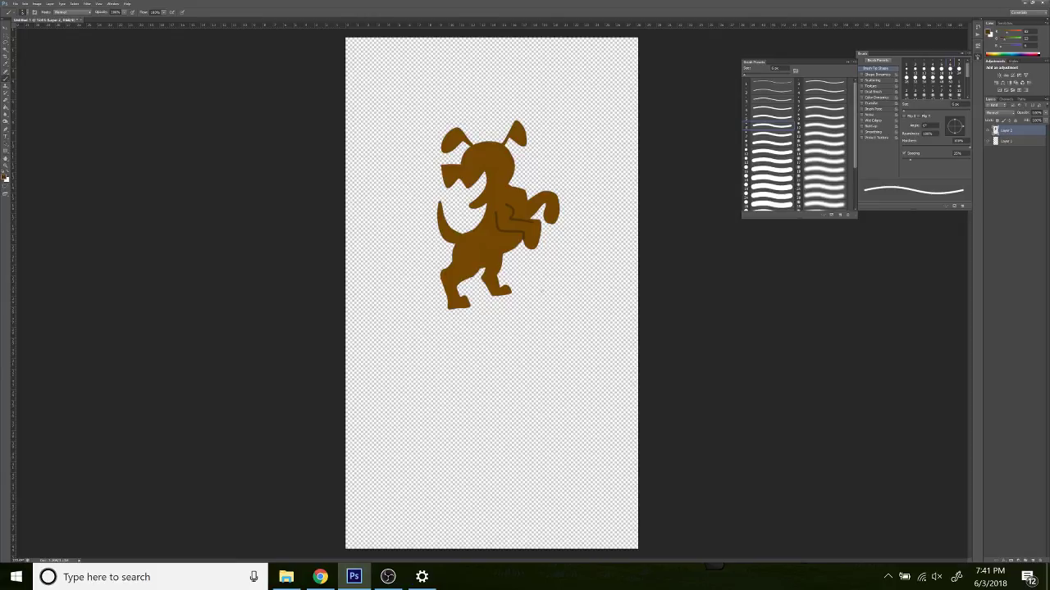
{"action": "key", "text": "ctrl+z"}
{"action": "key", "text": "ctrl+alt+z"}
{"action": "left_click", "coordinate": [7, 110]}
{"action": "left_click", "coordinate": [534, 302]}
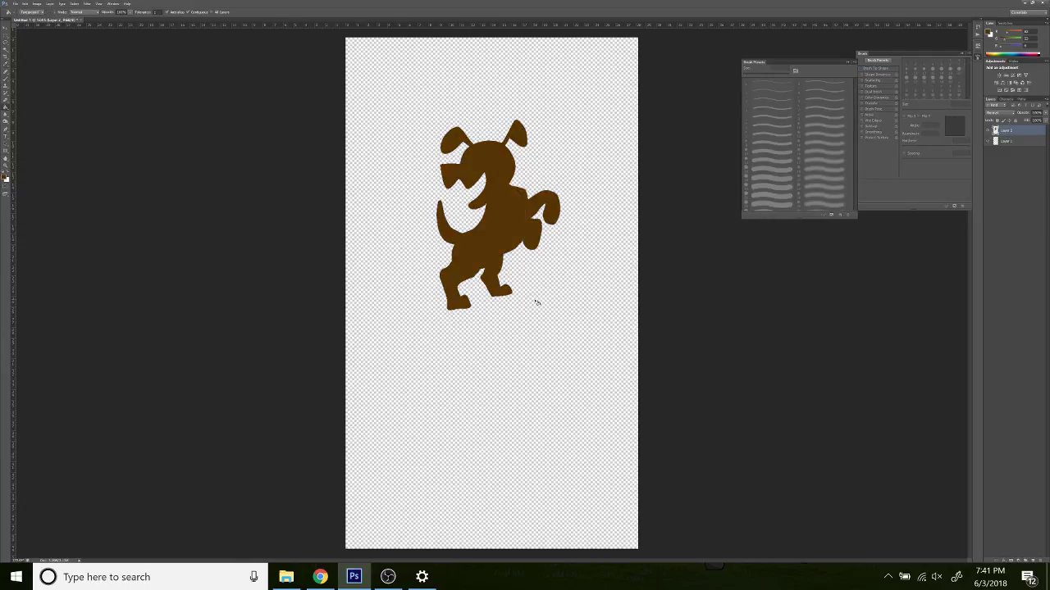
{"action": "key", "text": "ctrl+z"}
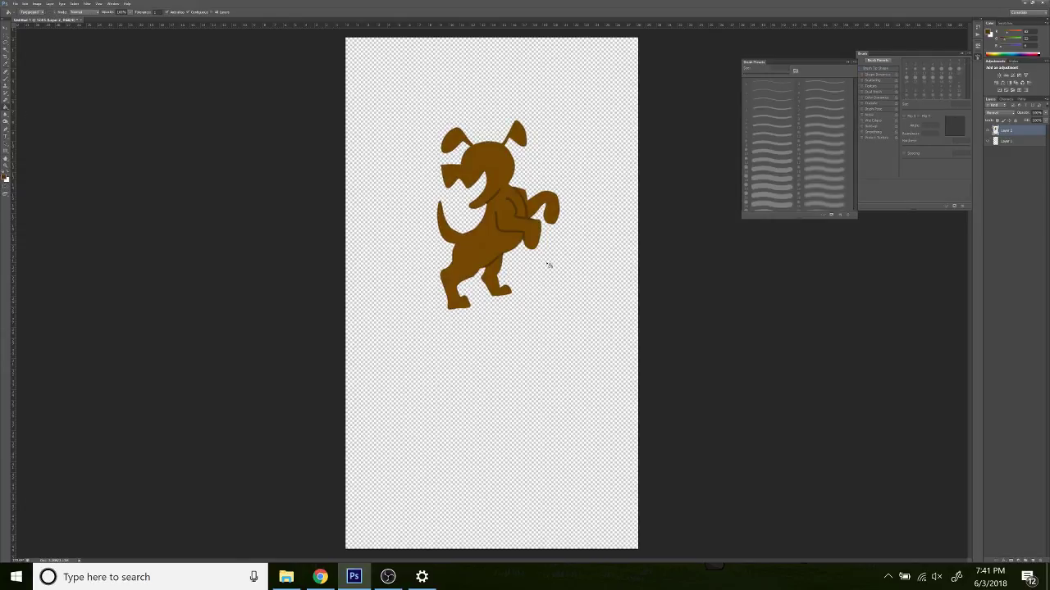
Paint the far front leg and the far hind leg solid dark brown with the brush.
{"action": "left_click", "coordinate": [5, 165]}
{"action": "left_click_drag", "start_coordinate": [543, 209], "coordinate": [450, 145]}
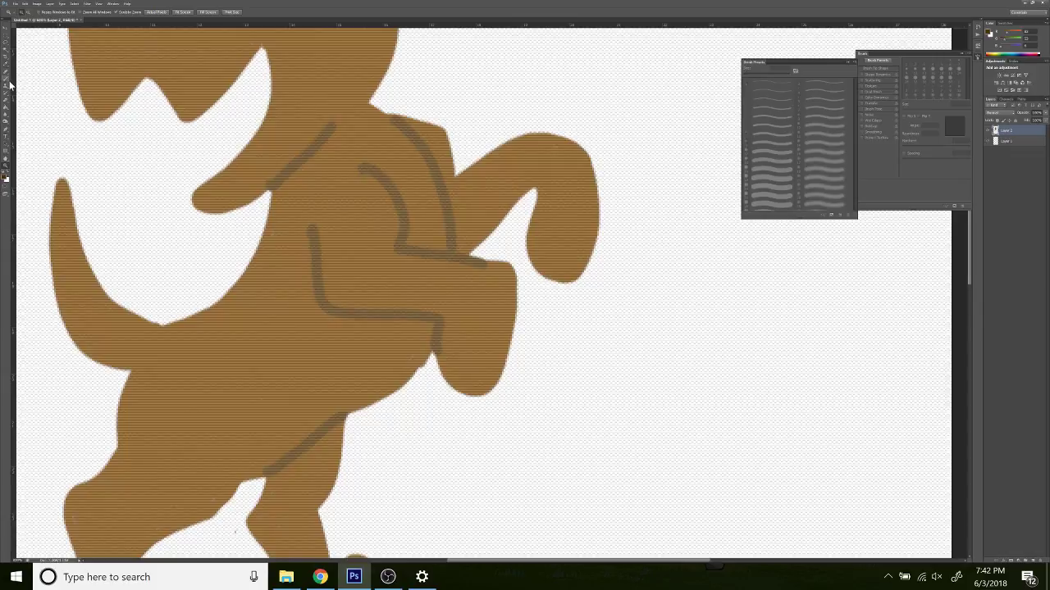
{"action": "left_click", "coordinate": [6, 86]}
{"action": "left_click", "coordinate": [5, 167]}
{"action": "right_click", "coordinate": [397, 128]}
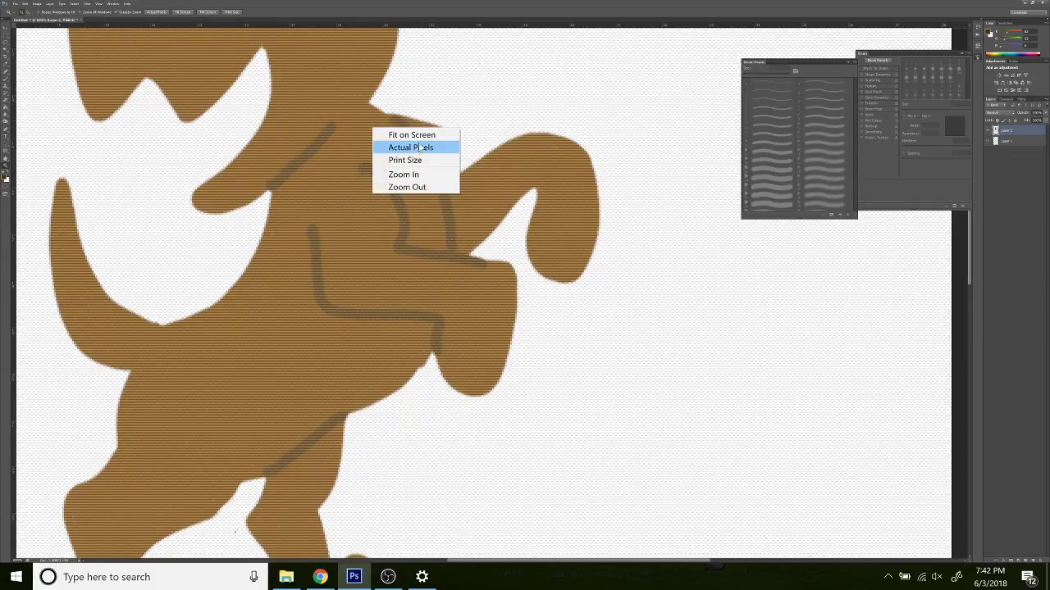
{"action": "left_click", "coordinate": [410, 174]}
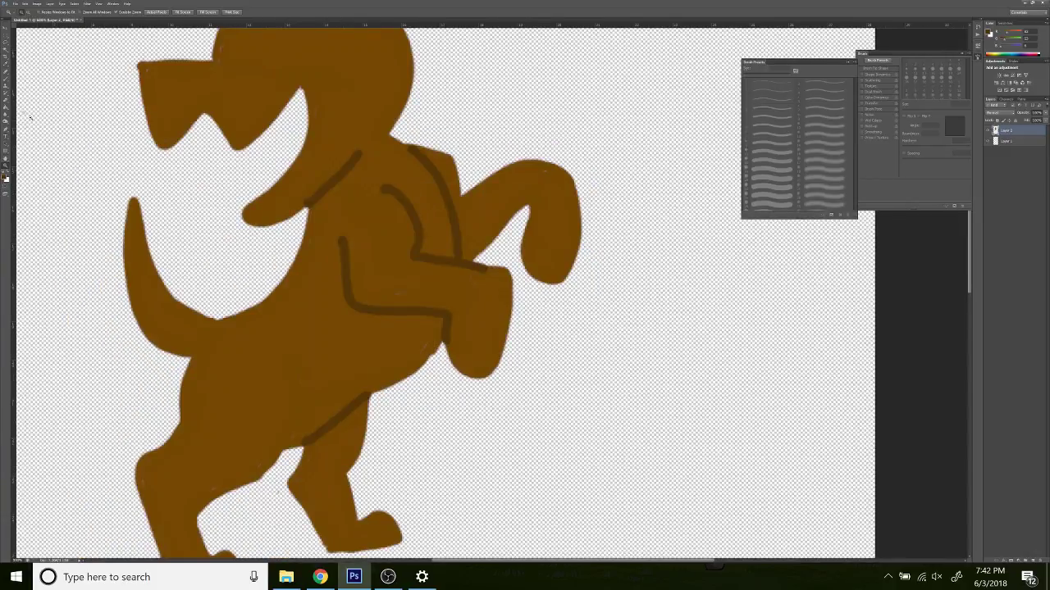
{"action": "left_click", "coordinate": [7, 85]}
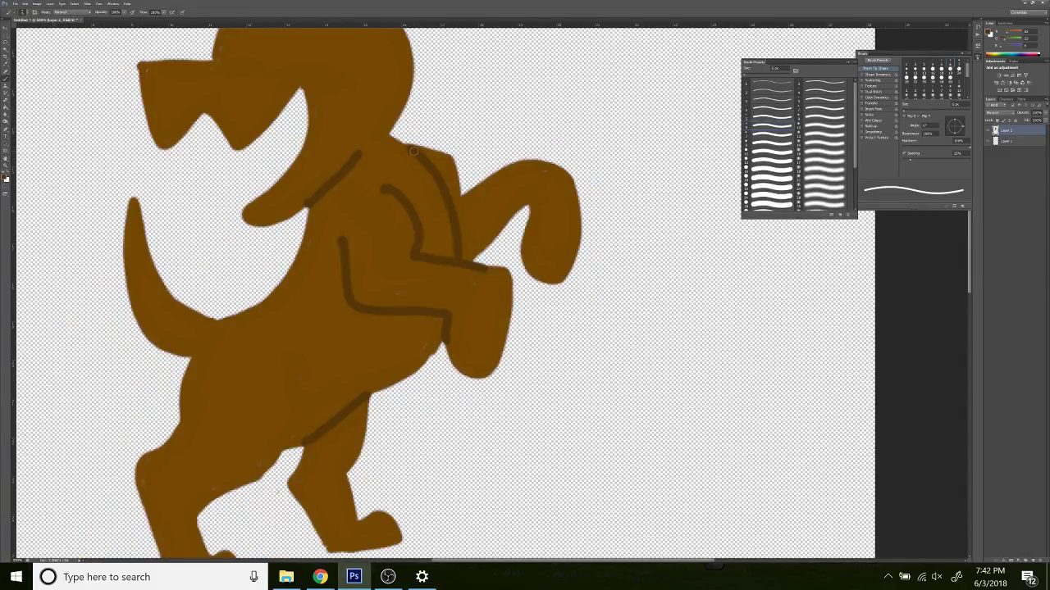
{"action": "mouse_move", "coordinate": [415, 151]}
{"action": "left_mouse_down"}
{"action": "mouse_move", "coordinate": [446, 161]}
{"action": "mouse_move", "coordinate": [464, 207]}
{"action": "left_mouse_up"}
{"action": "mouse_move", "coordinate": [440, 172]}
{"action": "left_mouse_down"}
{"action": "mouse_move", "coordinate": [433, 164]}
{"action": "mouse_move", "coordinate": [456, 201]}
{"action": "mouse_move", "coordinate": [464, 256]}
{"action": "mouse_move", "coordinate": [531, 200]}
{"action": "mouse_move", "coordinate": [523, 261]}
{"action": "mouse_move", "coordinate": [529, 280]}
{"action": "mouse_move", "coordinate": [558, 285]}
{"action": "mouse_move", "coordinate": [574, 267]}
{"action": "mouse_move", "coordinate": [579, 229]}
{"action": "mouse_move", "coordinate": [572, 175]}
{"action": "mouse_move", "coordinate": [556, 163]}
{"action": "mouse_move", "coordinate": [524, 158]}
{"action": "mouse_move", "coordinate": [465, 203]}
{"action": "mouse_move", "coordinate": [492, 192]}
{"action": "mouse_move", "coordinate": [484, 221]}
{"action": "mouse_move", "coordinate": [493, 225]}
{"action": "mouse_move", "coordinate": [525, 197]}
{"action": "mouse_move", "coordinate": [509, 199]}
{"action": "mouse_move", "coordinate": [516, 183]}
{"action": "mouse_move", "coordinate": [501, 179]}
{"action": "mouse_move", "coordinate": [546, 182]}
{"action": "mouse_move", "coordinate": [531, 193]}
{"action": "mouse_move", "coordinate": [544, 222]}
{"action": "mouse_move", "coordinate": [554, 185]}
{"action": "mouse_move", "coordinate": [574, 242]}
{"action": "mouse_move", "coordinate": [554, 273]}
{"action": "mouse_move", "coordinate": [535, 264]}
{"action": "mouse_move", "coordinate": [533, 234]}
{"action": "mouse_move", "coordinate": [559, 247]}
{"action": "left_mouse_up"}
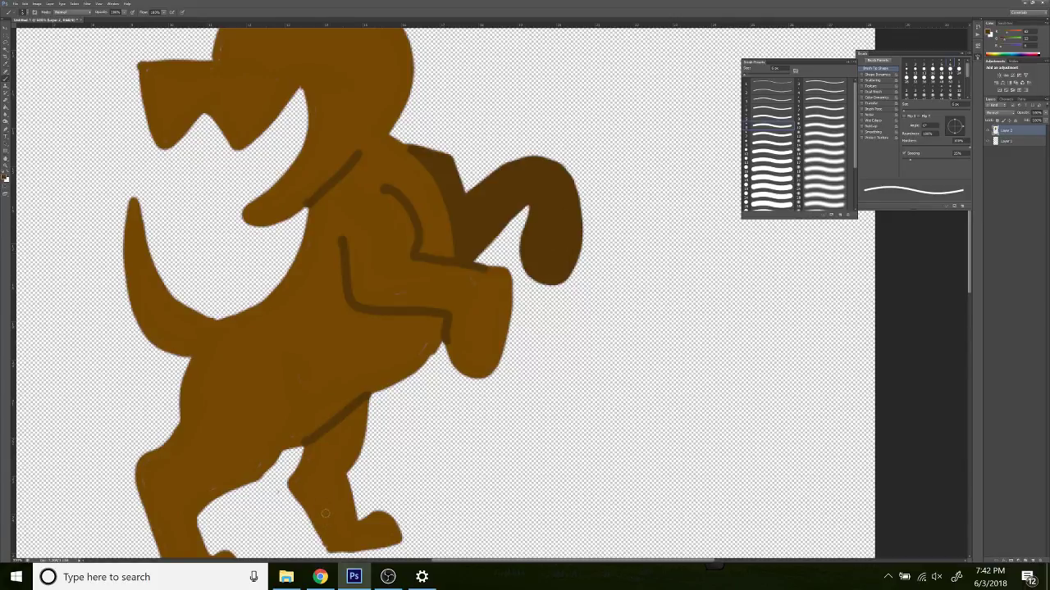
{"action": "mouse_move", "coordinate": [307, 446]}
{"action": "left_mouse_down"}
{"action": "mouse_move", "coordinate": [289, 492]}
{"action": "mouse_move", "coordinate": [329, 545]}
{"action": "mouse_move", "coordinate": [323, 551]}
{"action": "mouse_move", "coordinate": [401, 539]}
{"action": "mouse_move", "coordinate": [385, 515]}
{"action": "mouse_move", "coordinate": [357, 523]}
{"action": "mouse_move", "coordinate": [346, 499]}
{"action": "mouse_move", "coordinate": [341, 477]}
{"action": "mouse_move", "coordinate": [366, 397]}
{"action": "left_mouse_up"}
{"action": "mouse_move", "coordinate": [312, 449]}
{"action": "left_mouse_down"}
{"action": "mouse_move", "coordinate": [359, 407]}
{"action": "mouse_move", "coordinate": [334, 483]}
{"action": "mouse_move", "coordinate": [342, 450]}
{"action": "mouse_move", "coordinate": [322, 487]}
{"action": "mouse_move", "coordinate": [320, 447]}
{"action": "mouse_move", "coordinate": [298, 487]}
{"action": "mouse_move", "coordinate": [299, 478]}
{"action": "mouse_move", "coordinate": [312, 510]}
{"action": "mouse_move", "coordinate": [306, 489]}
{"action": "mouse_move", "coordinate": [335, 524]}
{"action": "mouse_move", "coordinate": [336, 490]}
{"action": "mouse_move", "coordinate": [349, 519]}
{"action": "mouse_move", "coordinate": [339, 545]}
{"action": "mouse_move", "coordinate": [371, 541]}
{"action": "left_mouse_up"}
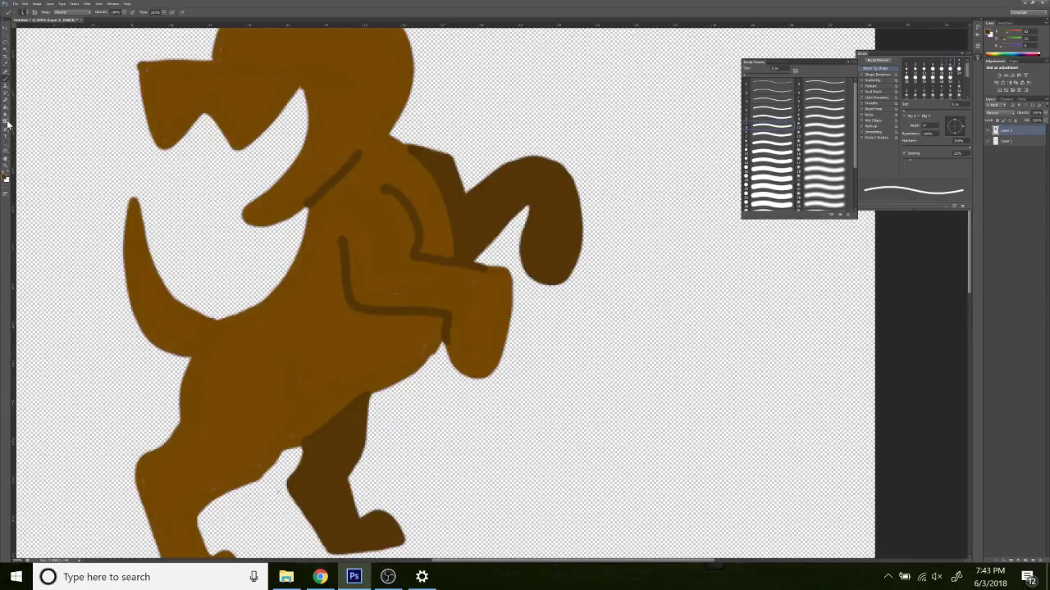
Sample the body's medium brown and brush over rough spots along the belly, near front leg and muzzle edges.
{"action": "left_click", "coordinate": [12, 70]}
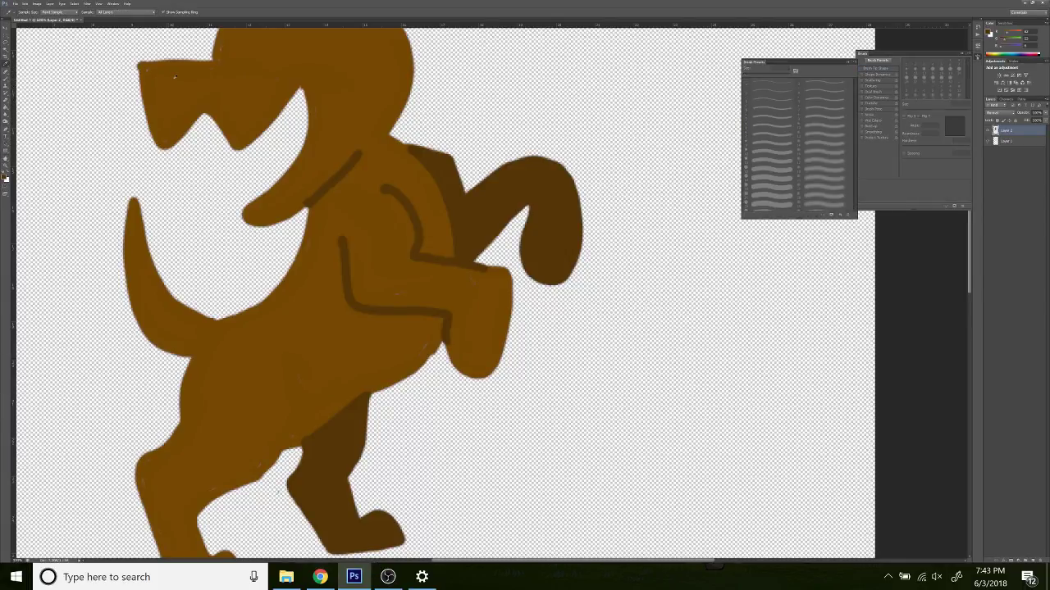
{"action": "left_click", "coordinate": [10, 85]}
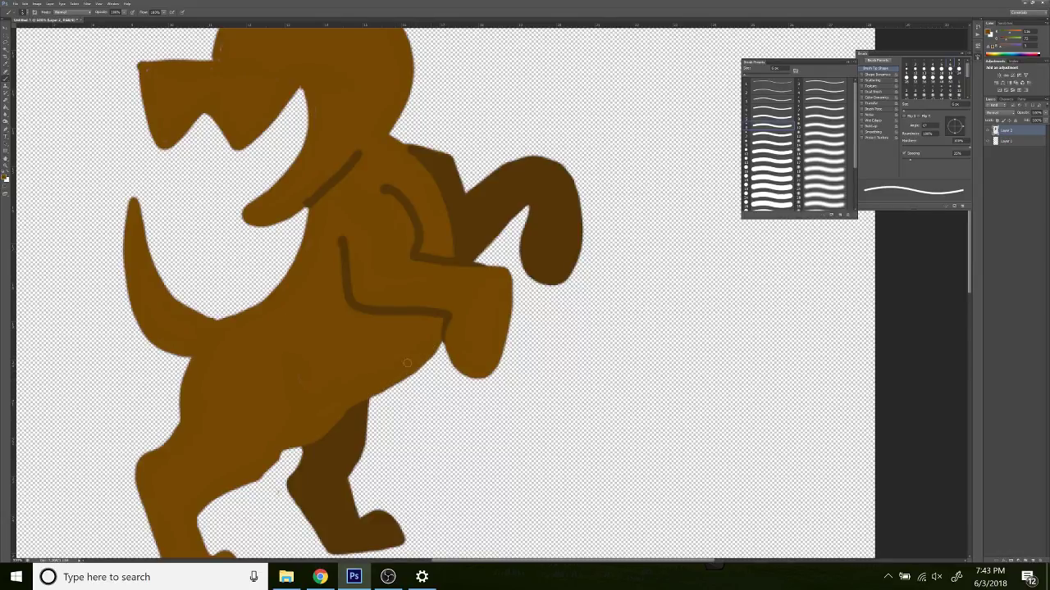
{"action": "left_click_drag", "start_coordinate": [969, 285], "coordinate": [967, 255]}
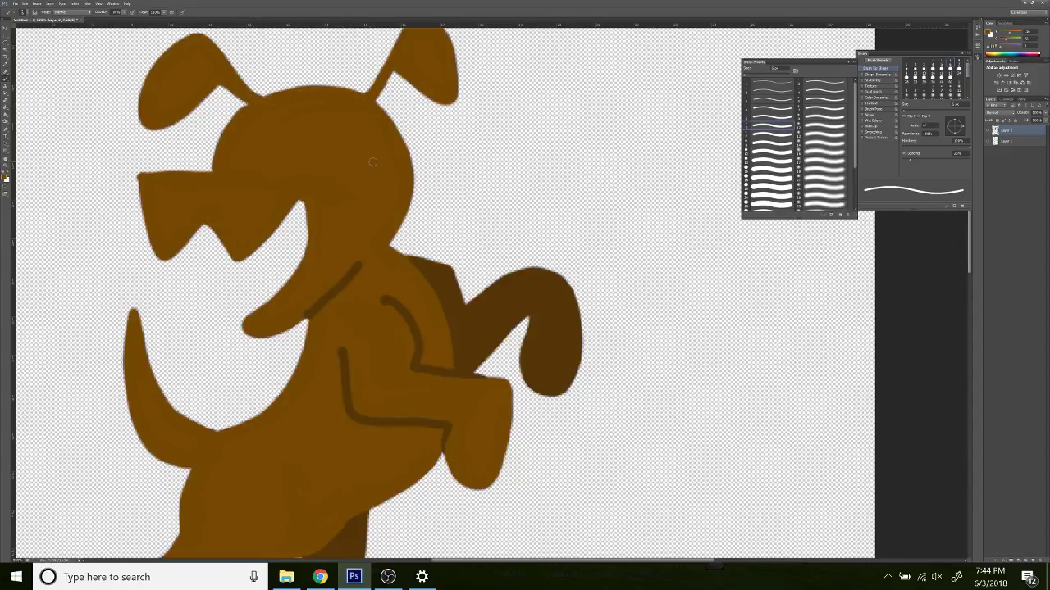
Sample the far front leg's dark brown and paint a solid triangular nose on top of the dog's muzzle.
{"action": "left_click", "coordinate": [6, 105]}
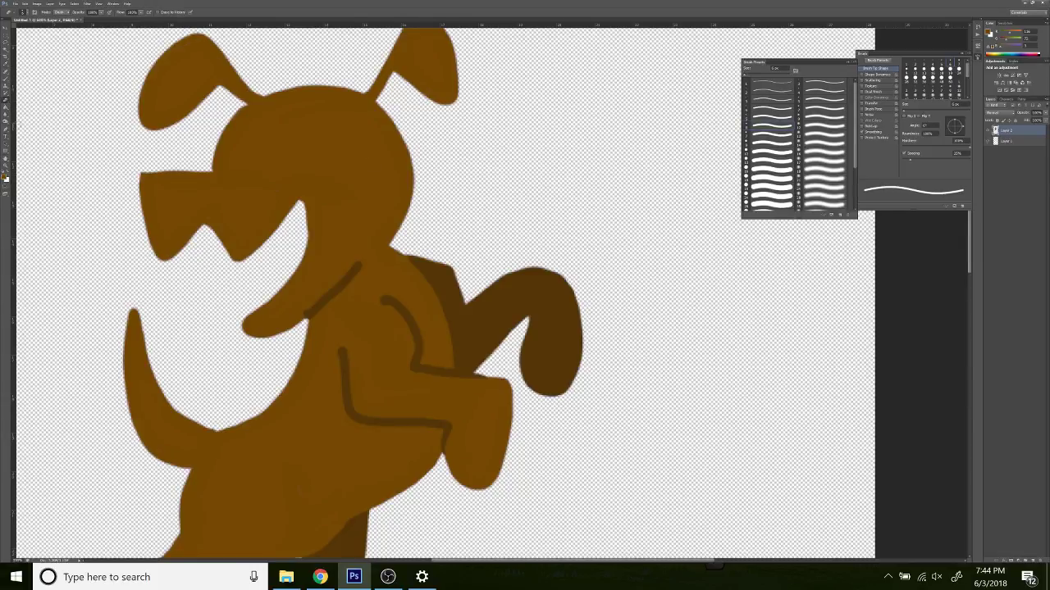
{"action": "left_click", "coordinate": [5, 71]}
{"action": "left_click", "coordinate": [480, 333]}
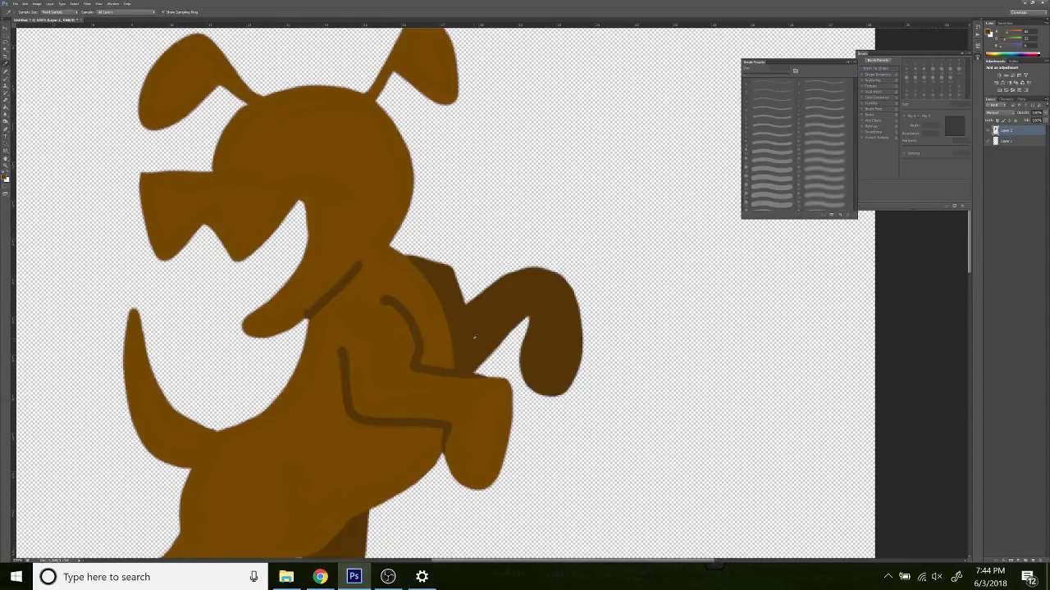
{"action": "left_click", "coordinate": [7, 86]}
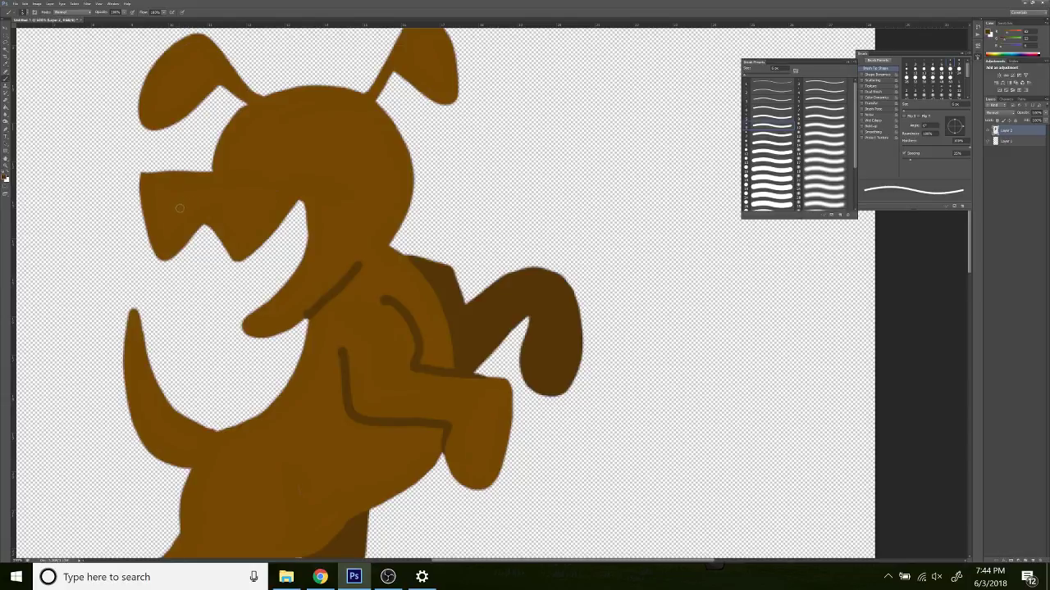
{"action": "mouse_move", "coordinate": [161, 175]}
{"action": "left_mouse_down"}
{"action": "mouse_move", "coordinate": [193, 214]}
{"action": "mouse_move", "coordinate": [223, 179]}
{"action": "mouse_move", "coordinate": [162, 175]}
{"action": "mouse_move", "coordinate": [217, 176]}
{"action": "mouse_move", "coordinate": [174, 192]}
{"action": "mouse_move", "coordinate": [193, 210]}
{"action": "mouse_move", "coordinate": [175, 184]}
{"action": "mouse_move", "coordinate": [204, 179]}
{"action": "mouse_move", "coordinate": [212, 190]}
{"action": "mouse_move", "coordinate": [197, 184]}
{"action": "mouse_move", "coordinate": [195, 198]}
{"action": "left_mouse_up"}
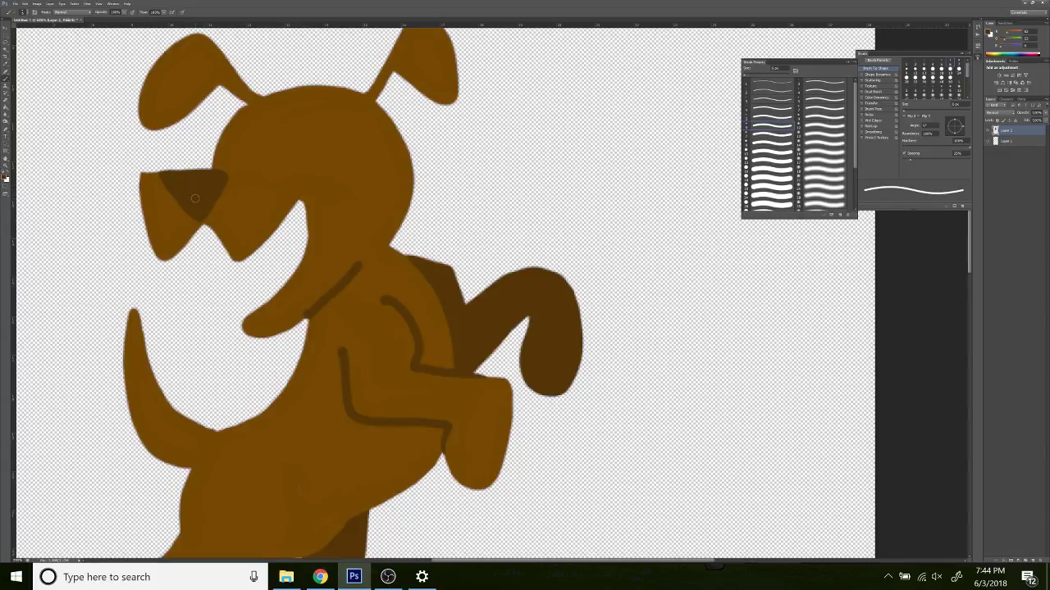
Paint two white oval eyes on the dog's head and add a curved black pupil inside each one.
{"action": "left_click", "coordinate": [10, 170]}
{"action": "mouse_move", "coordinate": [243, 131]}
{"action": "left_mouse_down"}
{"action": "mouse_move", "coordinate": [234, 122]}
{"action": "mouse_move", "coordinate": [228, 156]}
{"action": "mouse_move", "coordinate": [247, 154]}
{"action": "mouse_move", "coordinate": [244, 123]}
{"action": "mouse_move", "coordinate": [231, 152]}
{"action": "mouse_move", "coordinate": [237, 135]}
{"action": "left_mouse_up"}
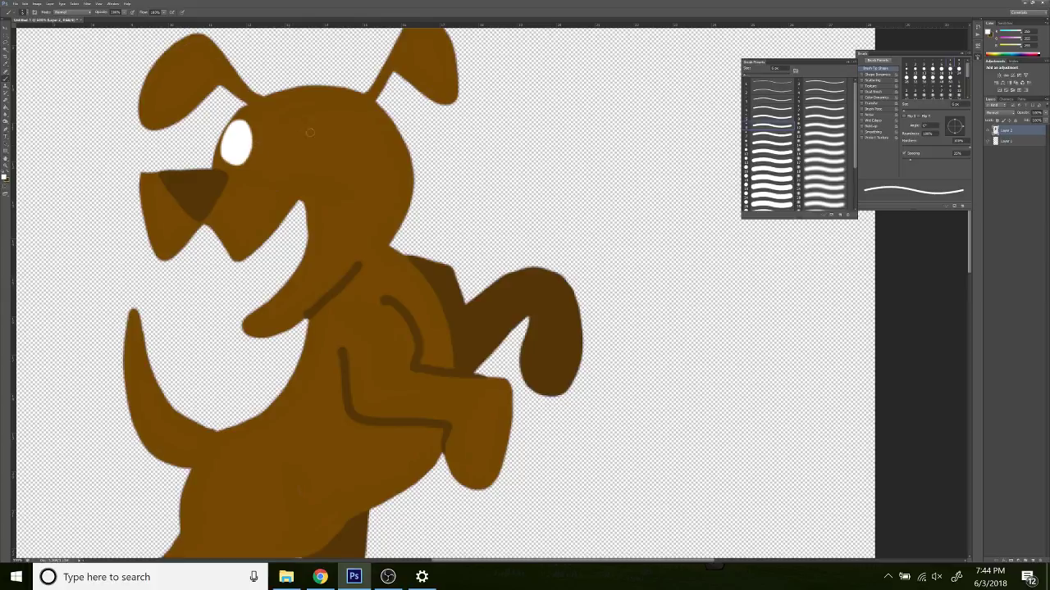
{"action": "mouse_move", "coordinate": [297, 149]}
{"action": "left_mouse_down"}
{"action": "mouse_move", "coordinate": [301, 116]}
{"action": "mouse_move", "coordinate": [320, 154]}
{"action": "mouse_move", "coordinate": [294, 140]}
{"action": "mouse_move", "coordinate": [315, 151]}
{"action": "mouse_move", "coordinate": [303, 135]}
{"action": "mouse_move", "coordinate": [314, 131]}
{"action": "mouse_move", "coordinate": [315, 153]}
{"action": "mouse_move", "coordinate": [300, 151]}
{"action": "mouse_move", "coordinate": [318, 154]}
{"action": "mouse_move", "coordinate": [313, 132]}
{"action": "left_mouse_up"}
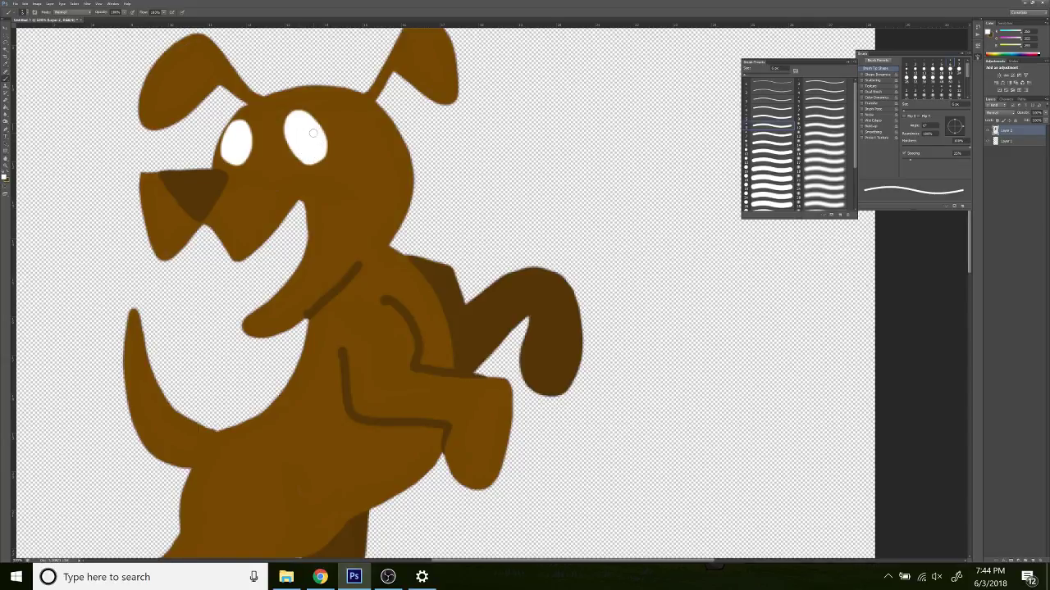
{"action": "left_click", "coordinate": [6, 173]}
{"action": "mouse_move", "coordinate": [237, 123]}
{"action": "left_mouse_down"}
{"action": "mouse_move", "coordinate": [247, 157]}
{"action": "mouse_move", "coordinate": [295, 150]}
{"action": "mouse_move", "coordinate": [297, 115]}
{"action": "mouse_move", "coordinate": [296, 150]}
{"action": "mouse_move", "coordinate": [297, 114]}
{"action": "left_mouse_up"}
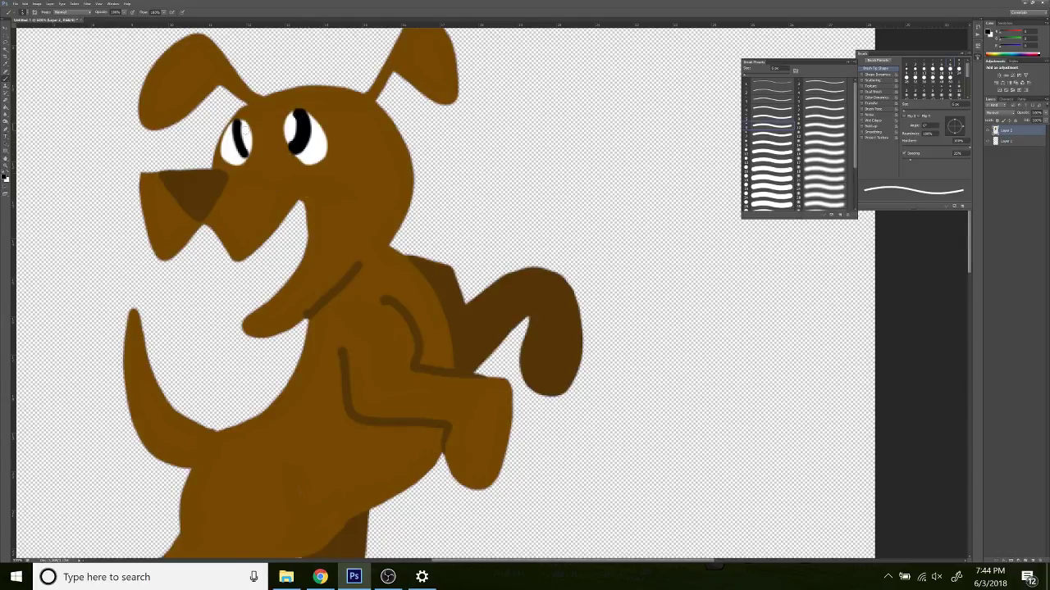
{"action": "left_click_drag", "start_coordinate": [238, 125], "coordinate": [244, 152]}
Sample the body's medium brown and brush along the dark jaw line at the neck to thin it.
{"action": "left_click", "coordinate": [8, 73]}
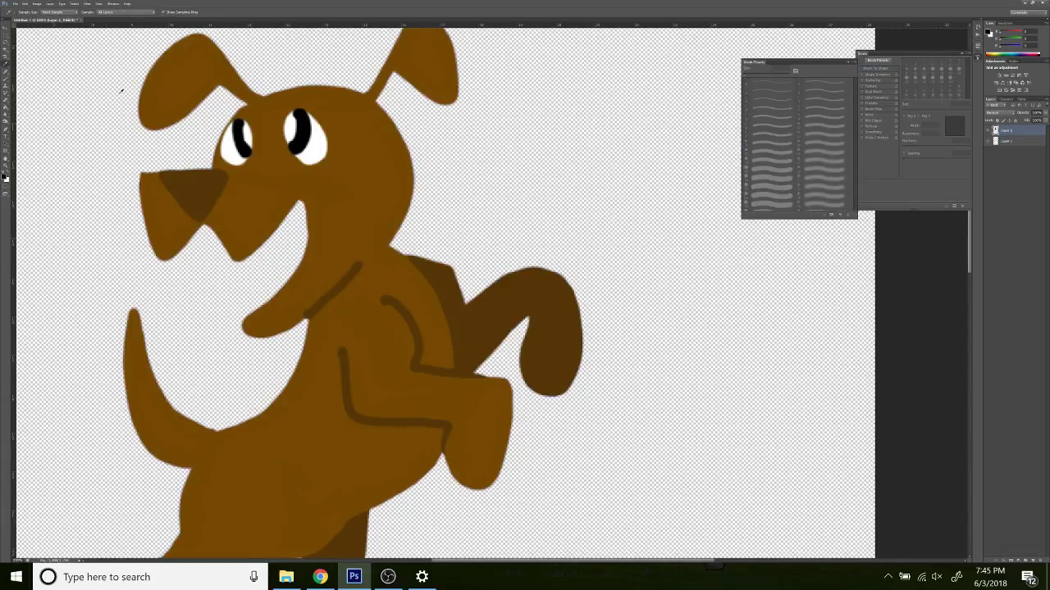
{"action": "left_click", "coordinate": [10, 83]}
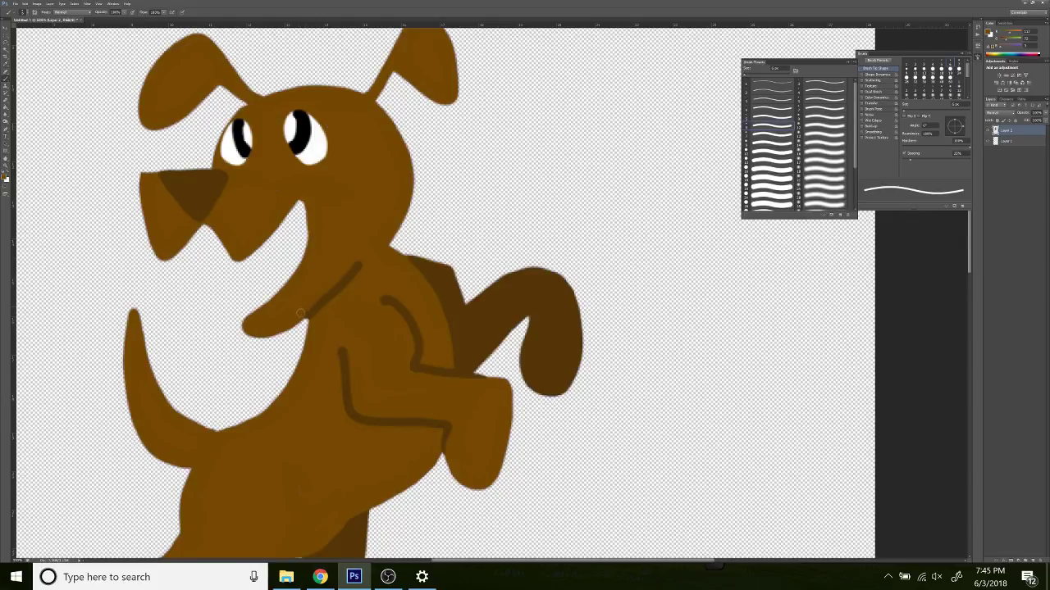
{"action": "left_click_drag", "start_coordinate": [351, 264], "coordinate": [362, 261]}
Set the foreground colour to a strong red and paint a curved tongue hanging out of the dog's open mouth.
{"action": "left_click", "coordinate": [4, 174]}
{"action": "left_click_drag", "start_coordinate": [523, 239], "coordinate": [525, 238]}
{"action": "left_click", "coordinate": [508, 194]}
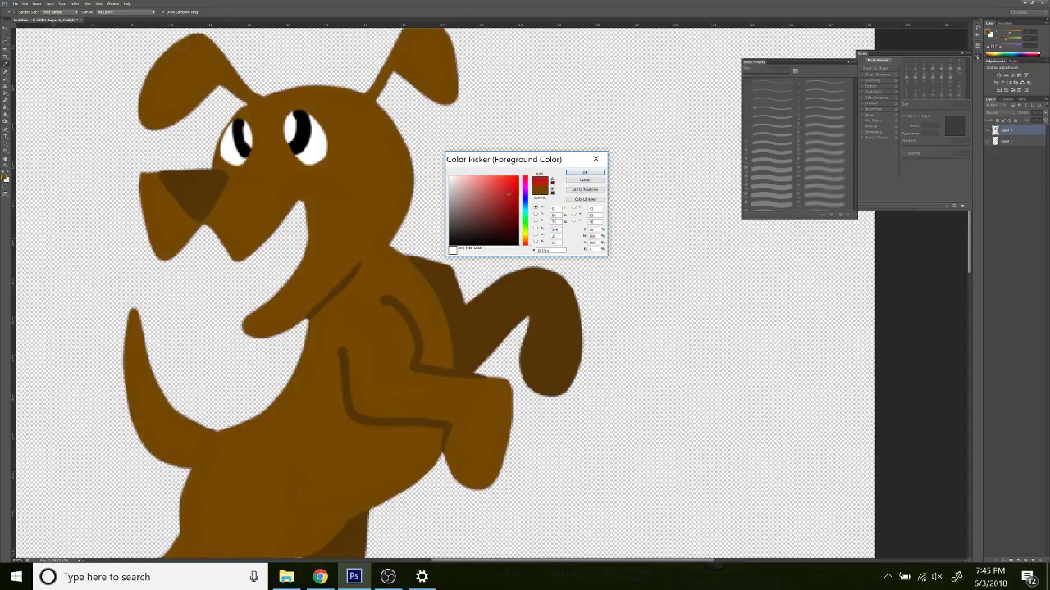
{"action": "left_click", "coordinate": [507, 205]}
{"action": "left_click", "coordinate": [519, 192]}
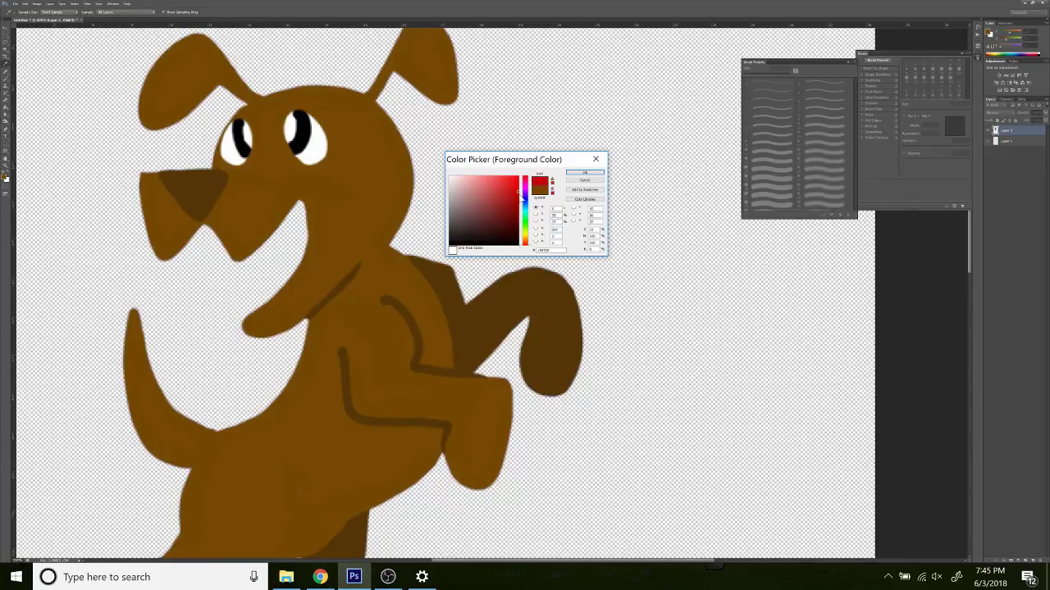
{"action": "left_click", "coordinate": [574, 177]}
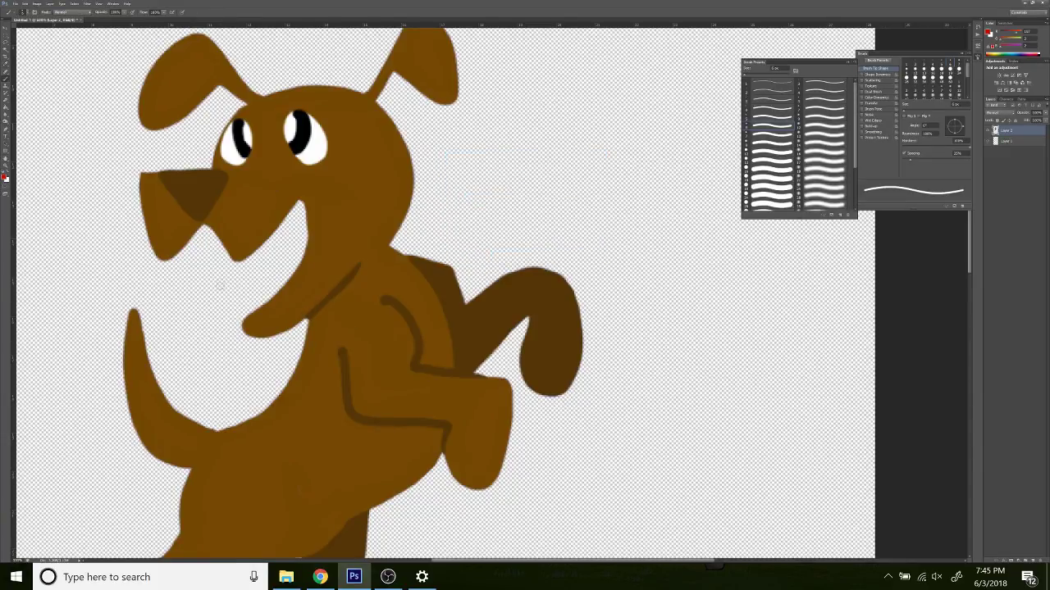
{"action": "mouse_move", "coordinate": [215, 293]}
{"action": "left_mouse_down"}
{"action": "mouse_move", "coordinate": [239, 276]}
{"action": "mouse_move", "coordinate": [283, 287]}
{"action": "mouse_move", "coordinate": [251, 266]}
{"action": "mouse_move", "coordinate": [211, 291]}
{"action": "mouse_move", "coordinate": [265, 274]}
{"action": "left_mouse_up"}
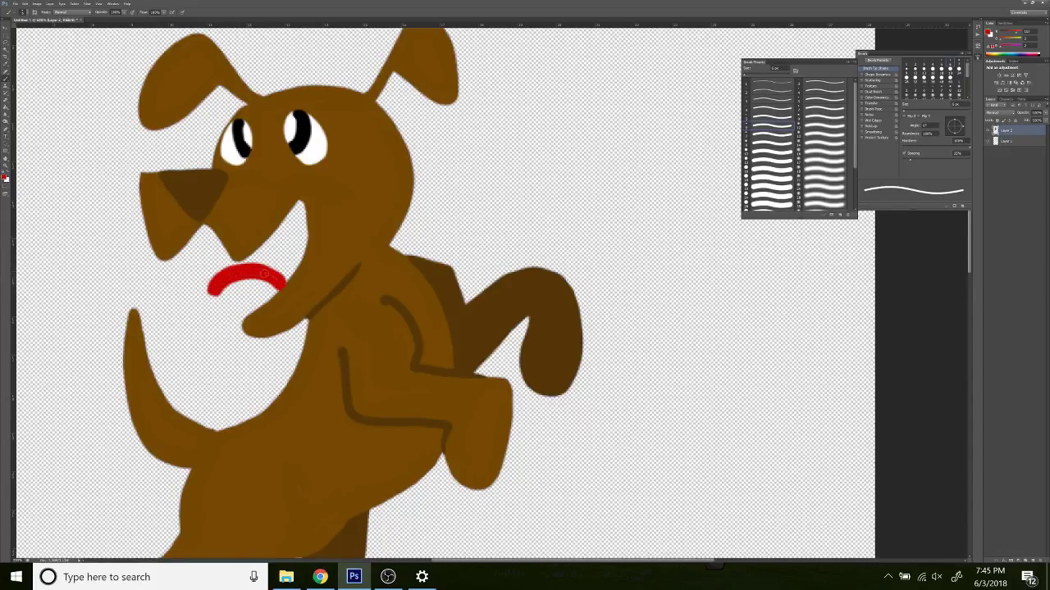
{"action": "left_click", "coordinate": [284, 282]}
{"action": "mouse_move", "coordinate": [215, 283]}
{"action": "left_mouse_down"}
{"action": "mouse_move", "coordinate": [199, 312]}
{"action": "mouse_move", "coordinate": [234, 285]}
{"action": "mouse_move", "coordinate": [205, 302]}
{"action": "mouse_move", "coordinate": [211, 278]}
{"action": "left_mouse_up"}
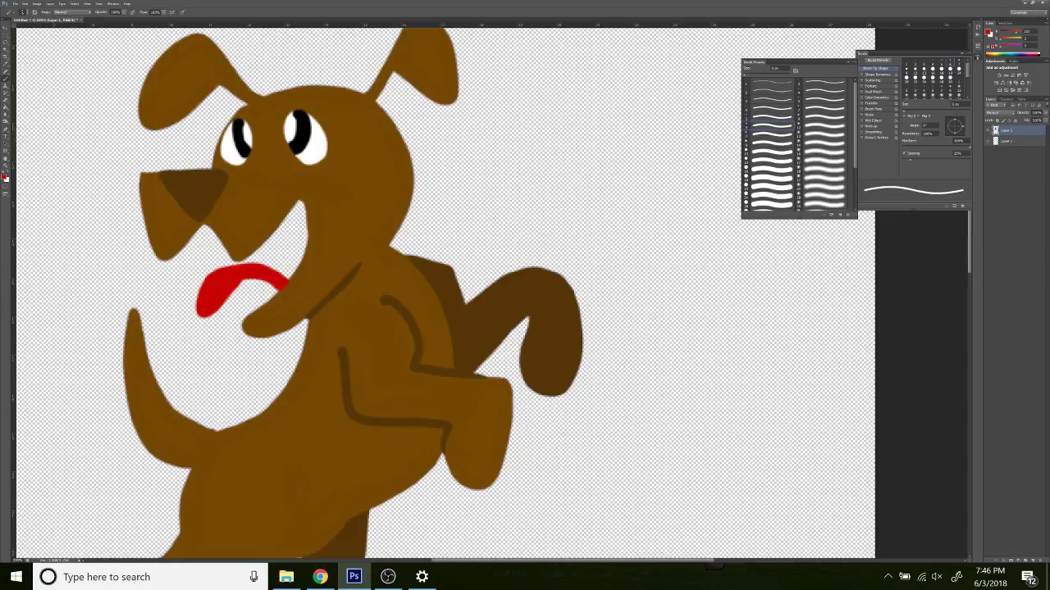
Fit the whole canvas in view, select the entire dog and move it to the canvas's upper-left area.
{"action": "left_click", "coordinate": [6, 166]}
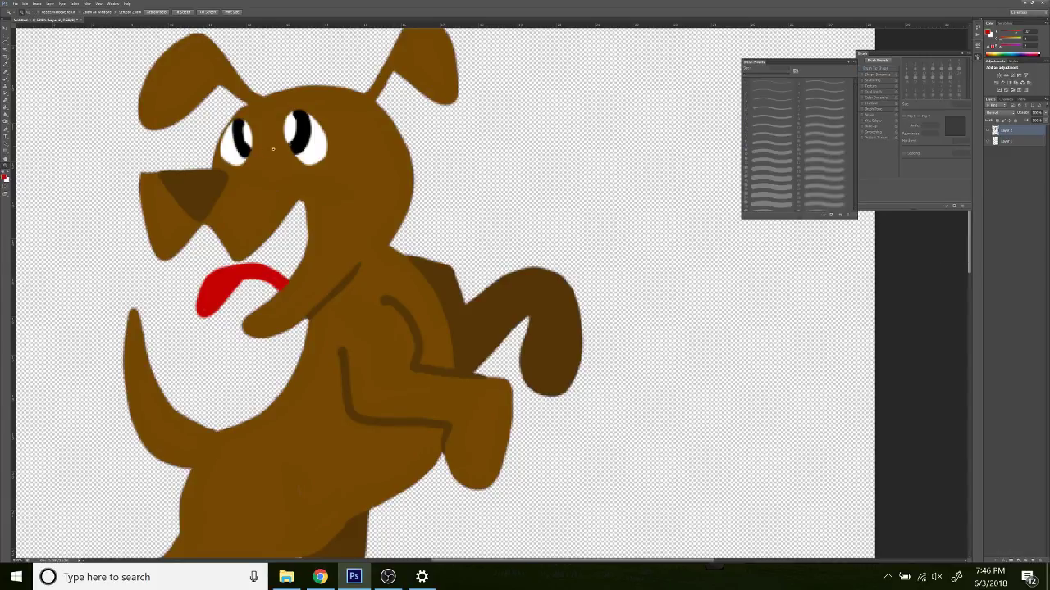
{"action": "right_click", "coordinate": [465, 151]}
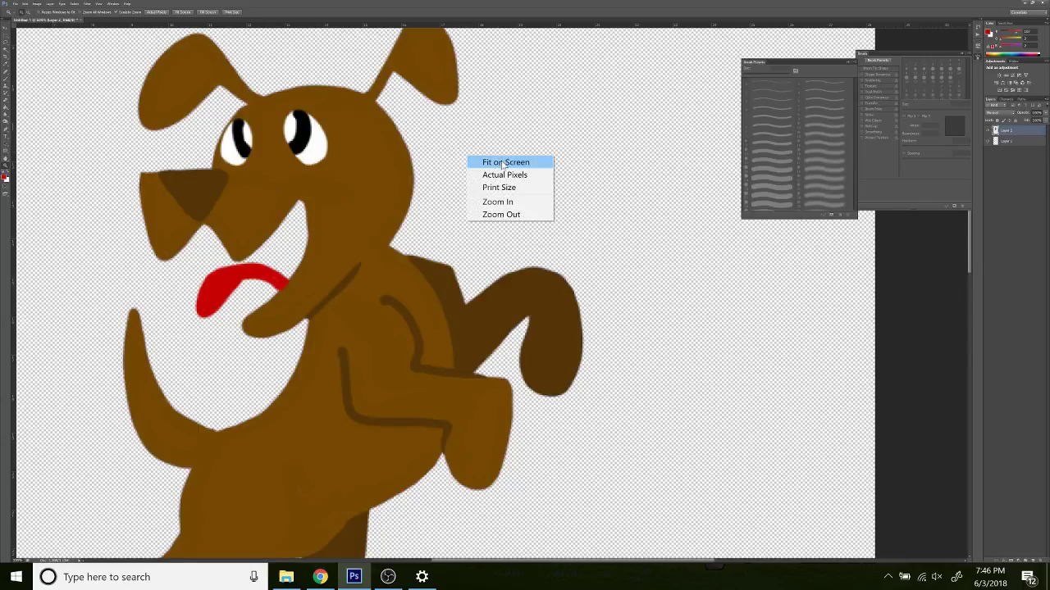
{"action": "left_click", "coordinate": [493, 162]}
{"action": "left_click", "coordinate": [6, 42]}
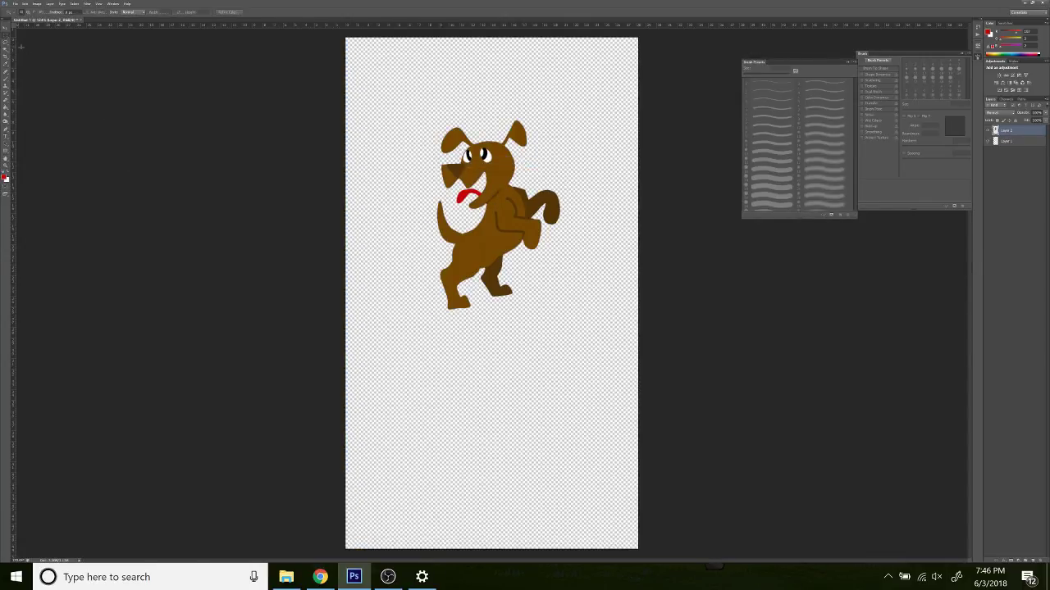
{"action": "left_click_drag", "start_coordinate": [363, 342], "coordinate": [572, 97]}
{"action": "left_click", "coordinate": [10, 32]}
{"action": "left_click_drag", "start_coordinate": [504, 232], "coordinate": [438, 164]}
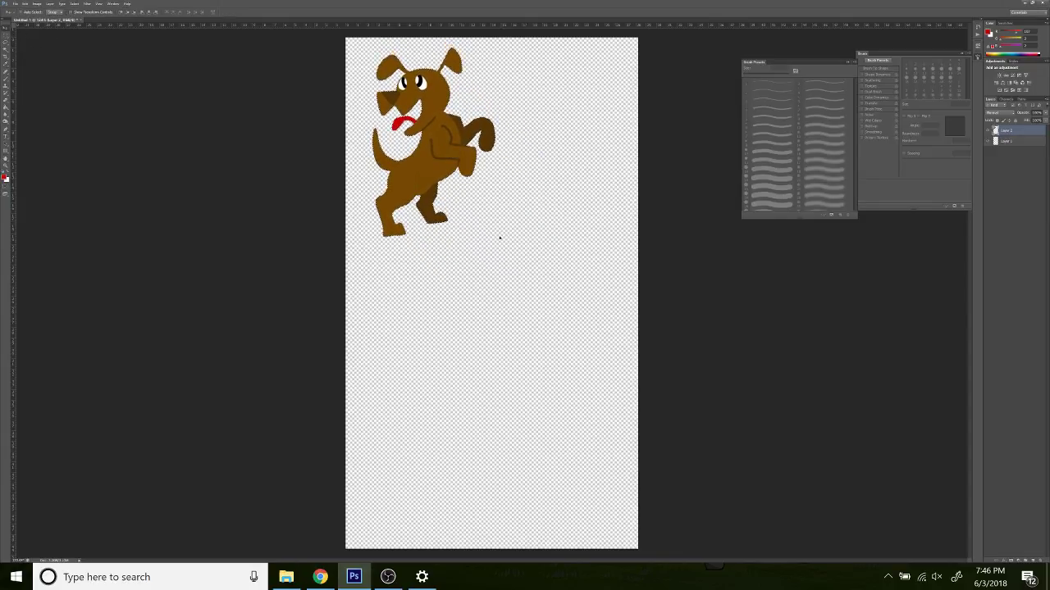
Rotate the selected dog a few degrees clockwise with Free Transform, apply the transformation and deselect.
{"action": "key", "text": "ctrl+t"}
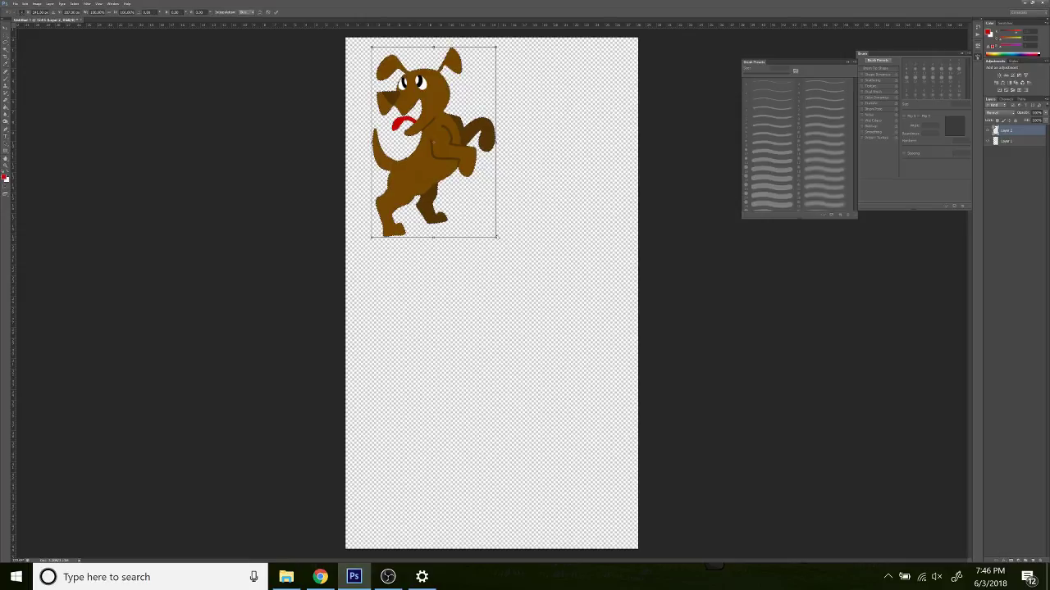
{"action": "left_click_drag", "start_coordinate": [501, 237], "coordinate": [497, 246]}
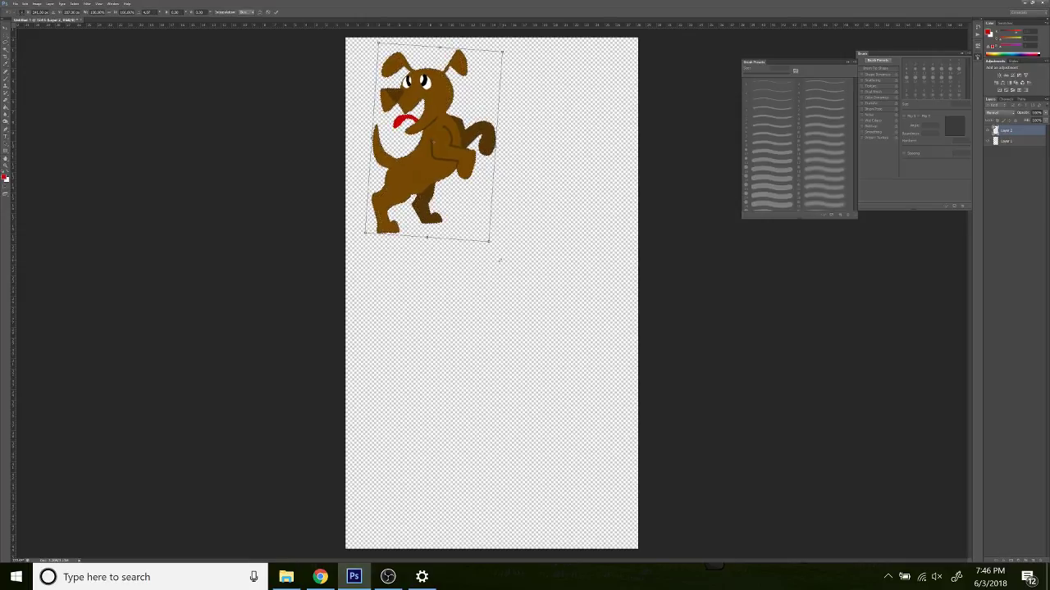
{"action": "left_click", "coordinate": [6, 32]}
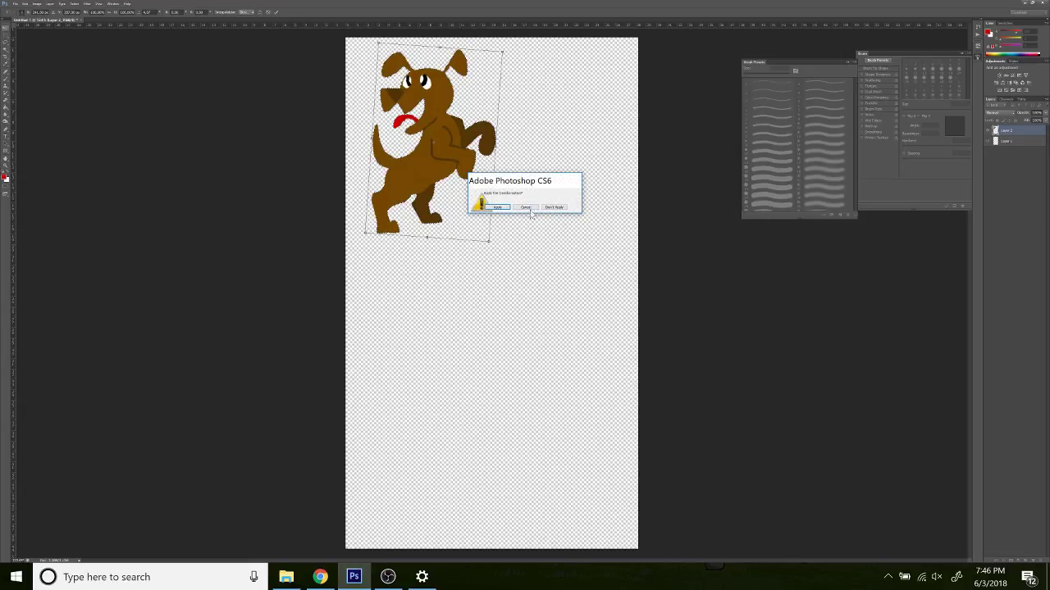
{"action": "left_click", "coordinate": [501, 209]}
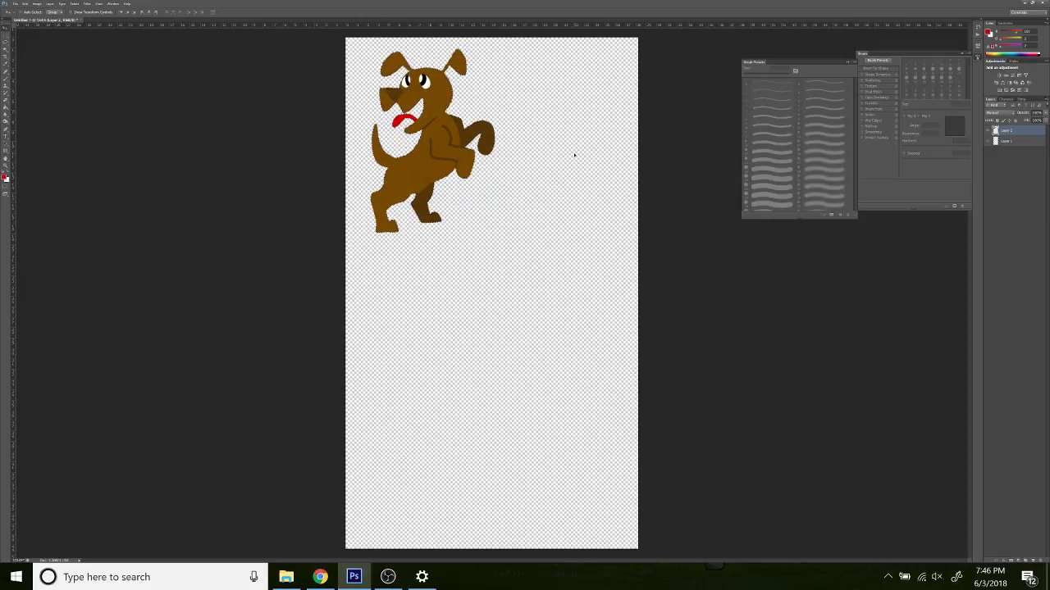
{"action": "key", "text": "m"}
{"action": "right_click", "coordinate": [515, 133]}
{"action": "left_click", "coordinate": [545, 138]}
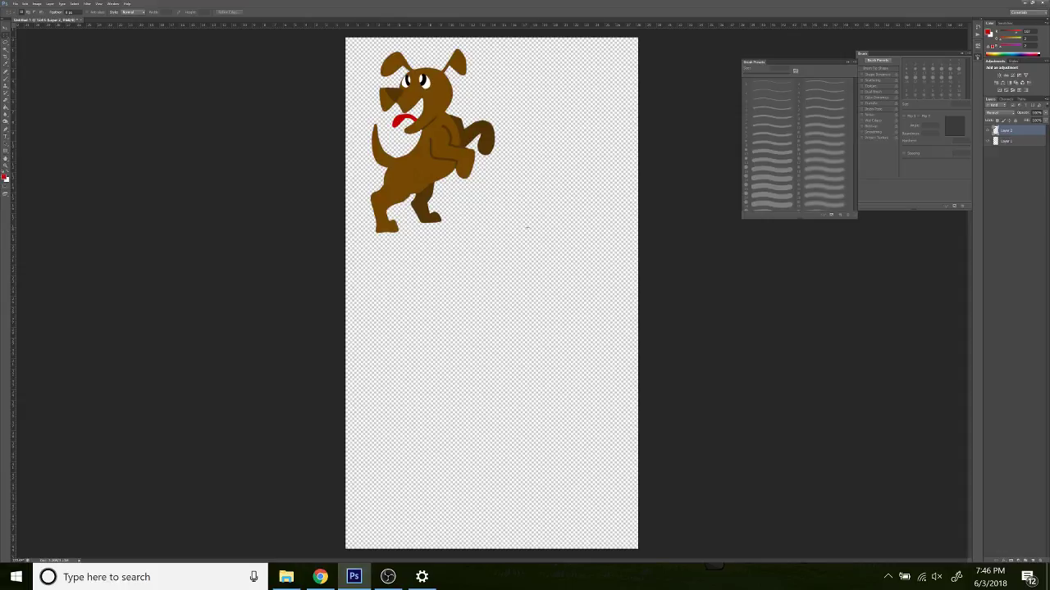
Set the foreground colour to a light golden yellow.
{"action": "left_click", "coordinate": [6, 179]}
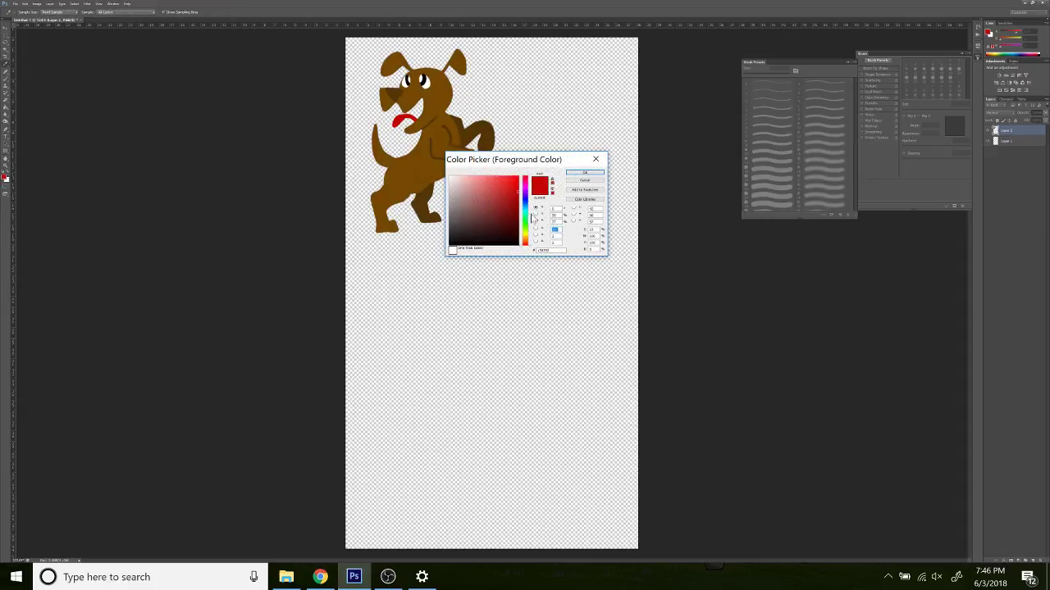
{"action": "left_click", "coordinate": [525, 240]}
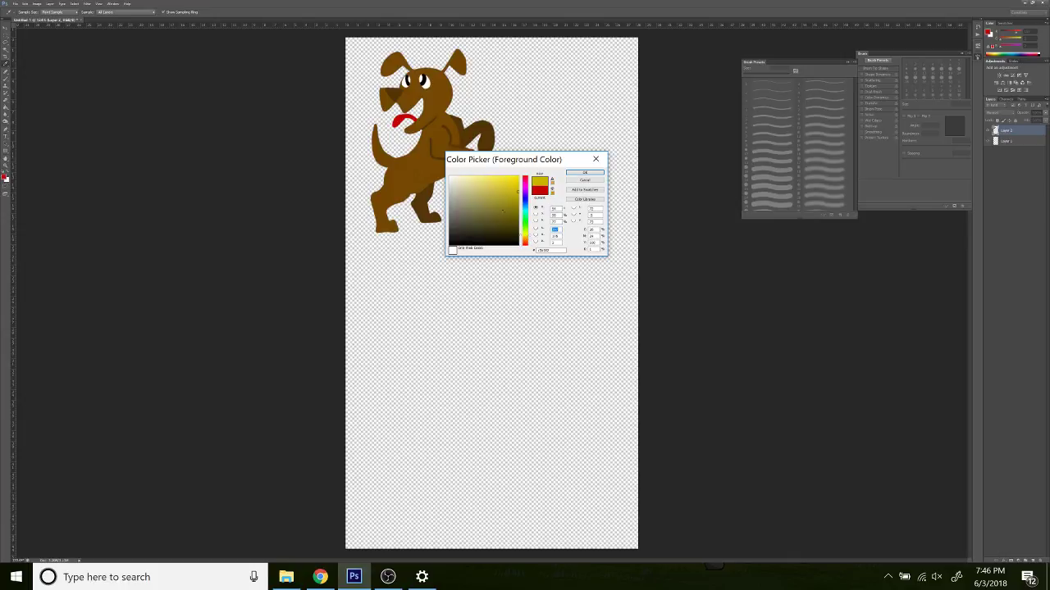
{"action": "left_click", "coordinate": [510, 198]}
{"action": "left_click", "coordinate": [499, 197]}
{"action": "left_click", "coordinate": [487, 188]}
{"action": "left_click", "coordinate": [585, 172]}
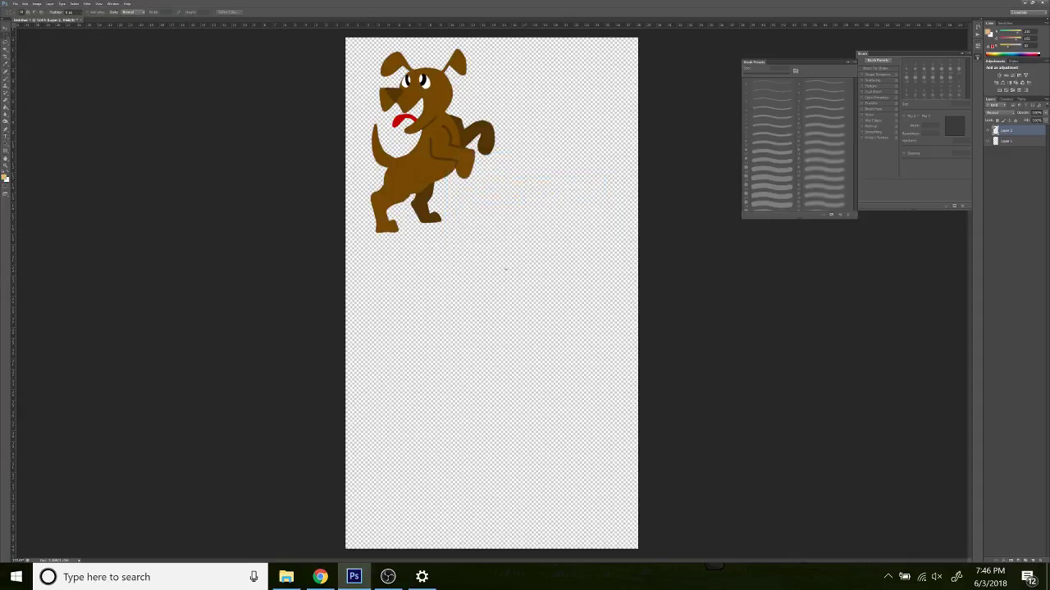
Brush a yellow outline of a second dog's lowered head, two ears and outstretched front leg to the right below the brown dog.
{"action": "left_click", "coordinate": [7, 81]}
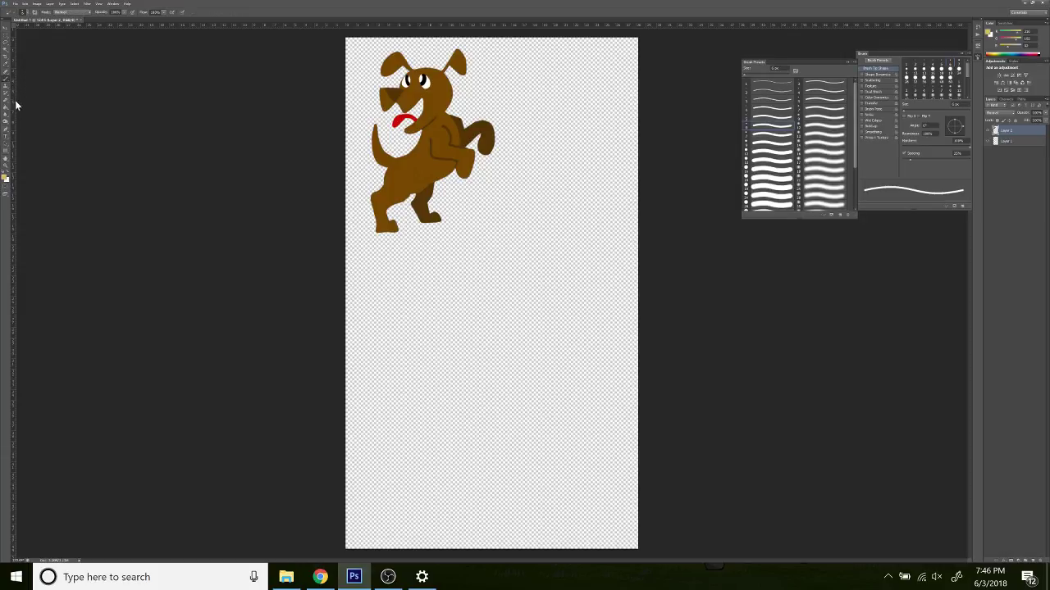
{"action": "left_click", "coordinate": [6, 166]}
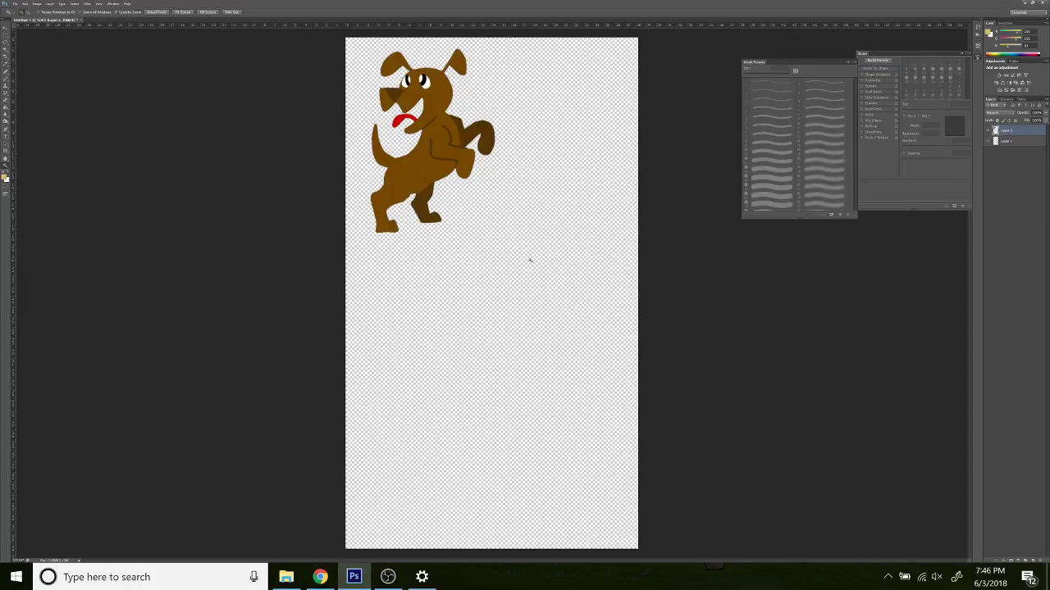
{"action": "left_click", "coordinate": [541, 260]}
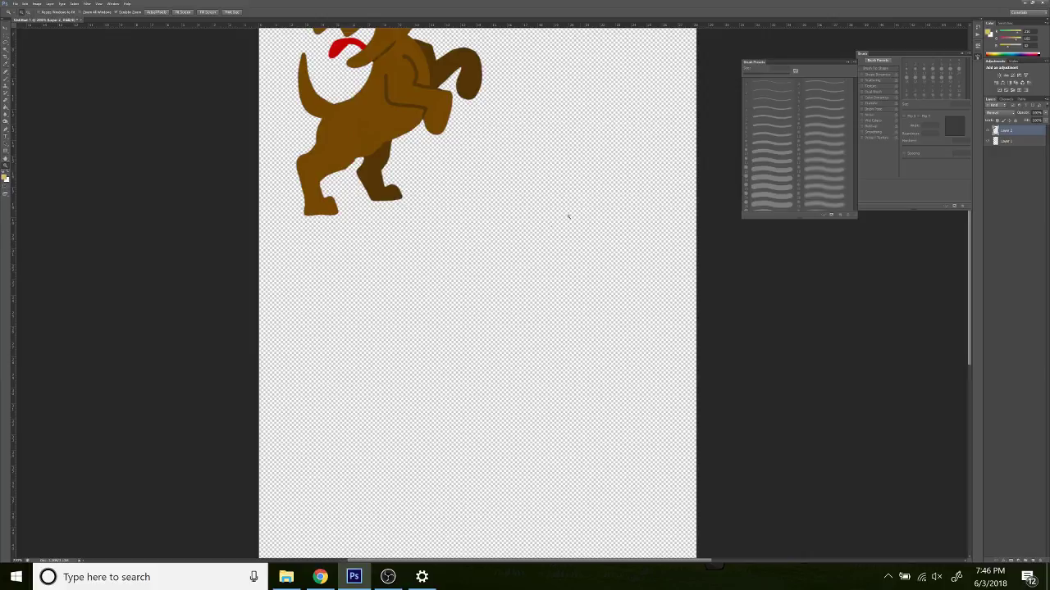
{"action": "left_click", "coordinate": [13, 88]}
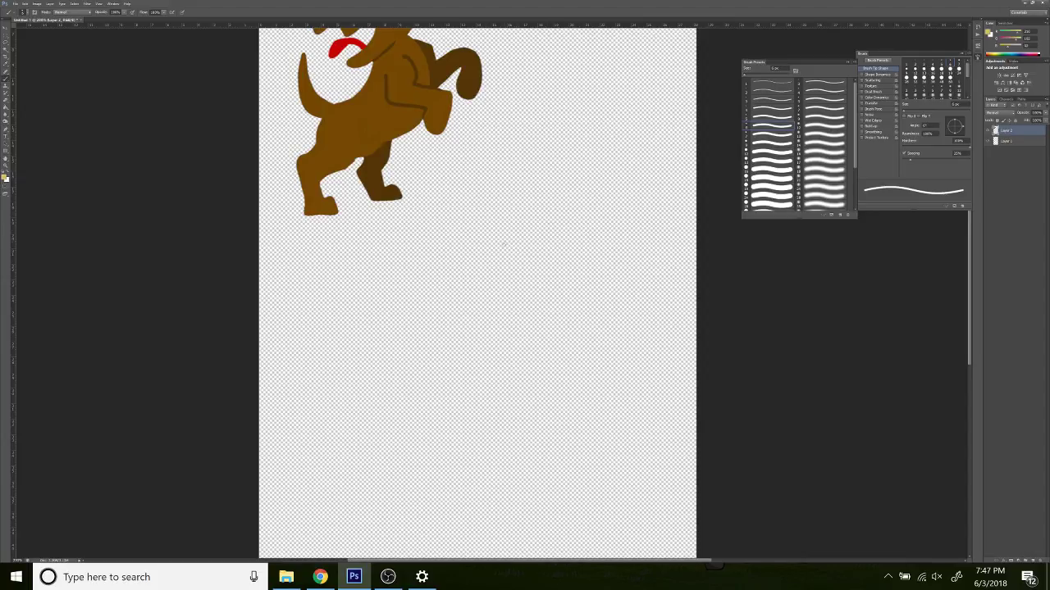
{"action": "left_click_drag", "start_coordinate": [519, 255], "coordinate": [541, 256]}
{"action": "mouse_move", "coordinate": [503, 244]}
{"action": "left_mouse_down"}
{"action": "mouse_move", "coordinate": [508, 221]}
{"action": "mouse_move", "coordinate": [542, 199]}
{"action": "mouse_move", "coordinate": [568, 209]}
{"action": "mouse_move", "coordinate": [577, 232]}
{"action": "left_mouse_up"}
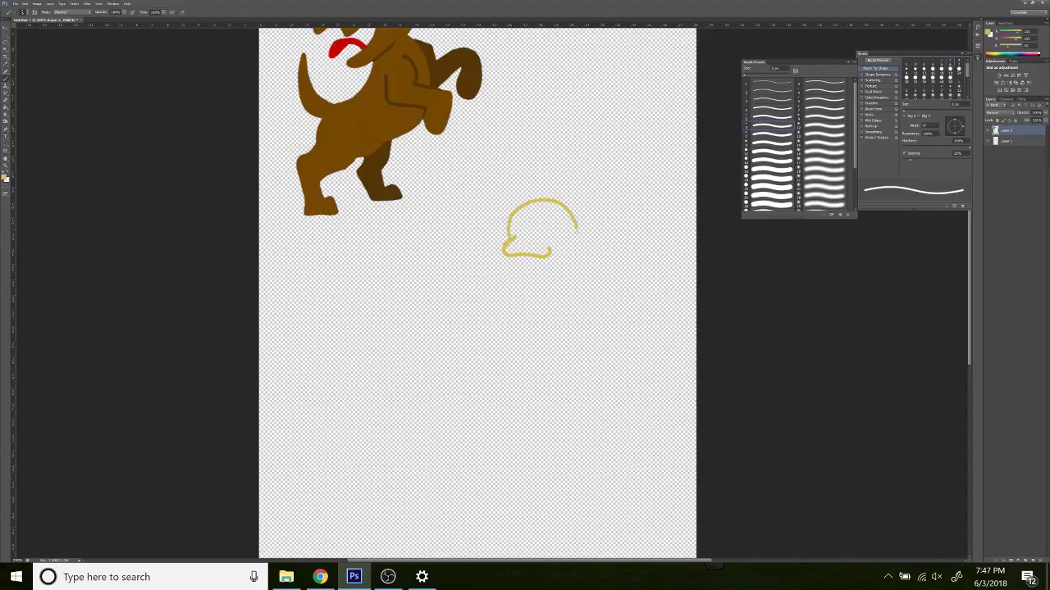
{"action": "mouse_move", "coordinate": [521, 202]}
{"action": "left_mouse_down"}
{"action": "mouse_move", "coordinate": [510, 187]}
{"action": "mouse_move", "coordinate": [496, 200]}
{"action": "mouse_move", "coordinate": [510, 210]}
{"action": "mouse_move", "coordinate": [566, 199]}
{"action": "mouse_move", "coordinate": [555, 177]}
{"action": "mouse_move", "coordinate": [543, 194]}
{"action": "mouse_move", "coordinate": [561, 200]}
{"action": "left_mouse_up"}
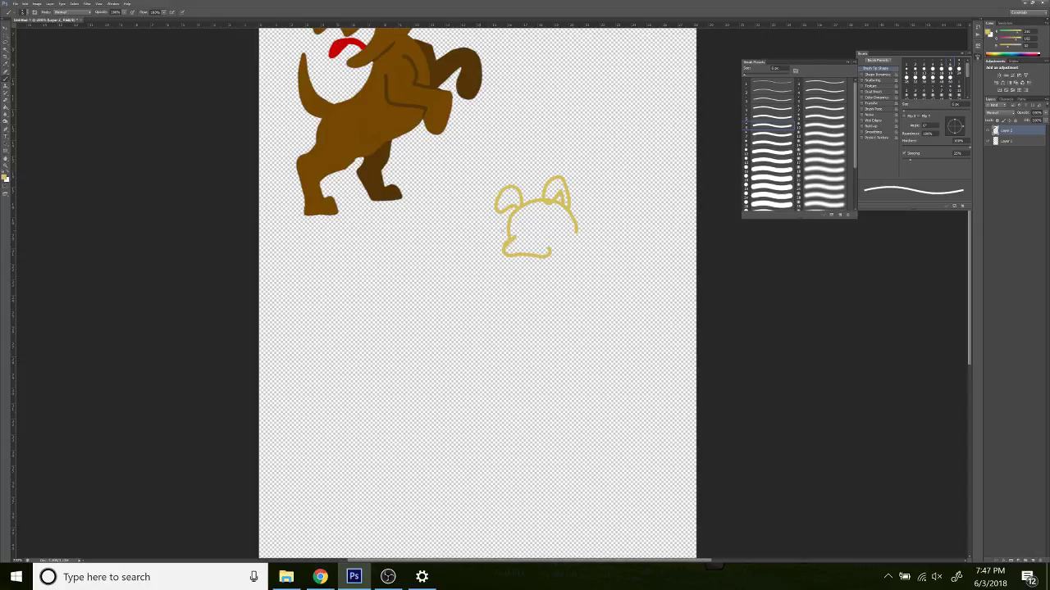
{"action": "mouse_move", "coordinate": [502, 229]}
{"action": "left_mouse_down"}
{"action": "mouse_move", "coordinate": [464, 248]}
{"action": "mouse_move", "coordinate": [504, 249]}
{"action": "left_mouse_up"}
Outline the yellow dog's raised back, both hind legs, belly and upright tail, redrawing the near hind leg's first stroke.
{"action": "mouse_move", "coordinate": [564, 174]}
{"action": "left_mouse_down"}
{"action": "mouse_move", "coordinate": [592, 135]}
{"action": "mouse_move", "coordinate": [631, 148]}
{"action": "mouse_move", "coordinate": [644, 173]}
{"action": "left_mouse_up"}
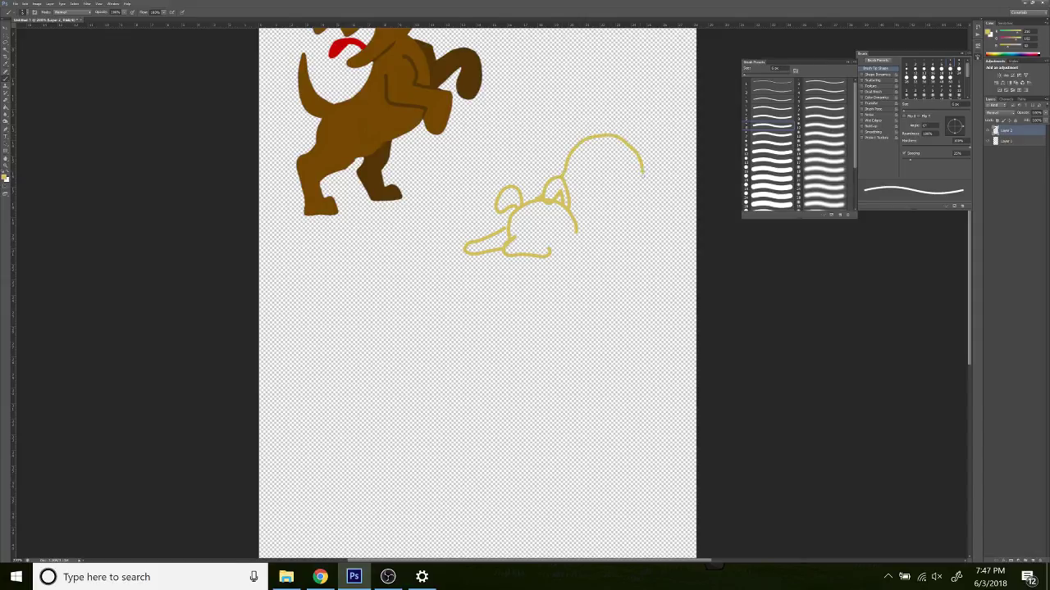
{"action": "mouse_move", "coordinate": [587, 222]}
{"action": "left_mouse_down"}
{"action": "mouse_move", "coordinate": [577, 257]}
{"action": "mouse_move", "coordinate": [592, 265]}
{"action": "mouse_move", "coordinate": [615, 233]}
{"action": "left_mouse_up"}
{"action": "key", "text": "ctrl+z"}
{"action": "mouse_move", "coordinate": [587, 223]}
{"action": "left_mouse_down"}
{"action": "mouse_move", "coordinate": [574, 259]}
{"action": "mouse_move", "coordinate": [610, 259]}
{"action": "mouse_move", "coordinate": [620, 220]}
{"action": "left_mouse_up"}
{"action": "mouse_move", "coordinate": [644, 176]}
{"action": "left_mouse_down"}
{"action": "mouse_move", "coordinate": [623, 218]}
{"action": "mouse_move", "coordinate": [657, 218]}
{"action": "mouse_move", "coordinate": [639, 223]}
{"action": "left_mouse_up"}
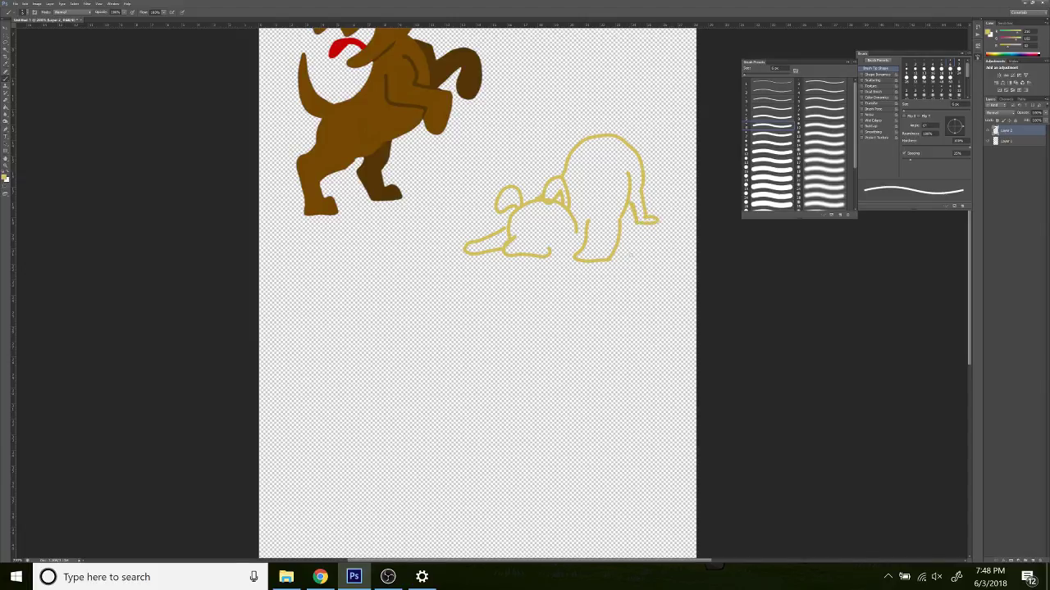
{"action": "left_click_drag", "start_coordinate": [554, 252], "coordinate": [580, 251]}
{"action": "mouse_move", "coordinate": [605, 133]}
{"action": "left_mouse_down"}
{"action": "mouse_move", "coordinate": [582, 90]}
{"action": "mouse_move", "coordinate": [599, 83]}
{"action": "mouse_move", "coordinate": [618, 133]}
{"action": "left_mouse_up"}
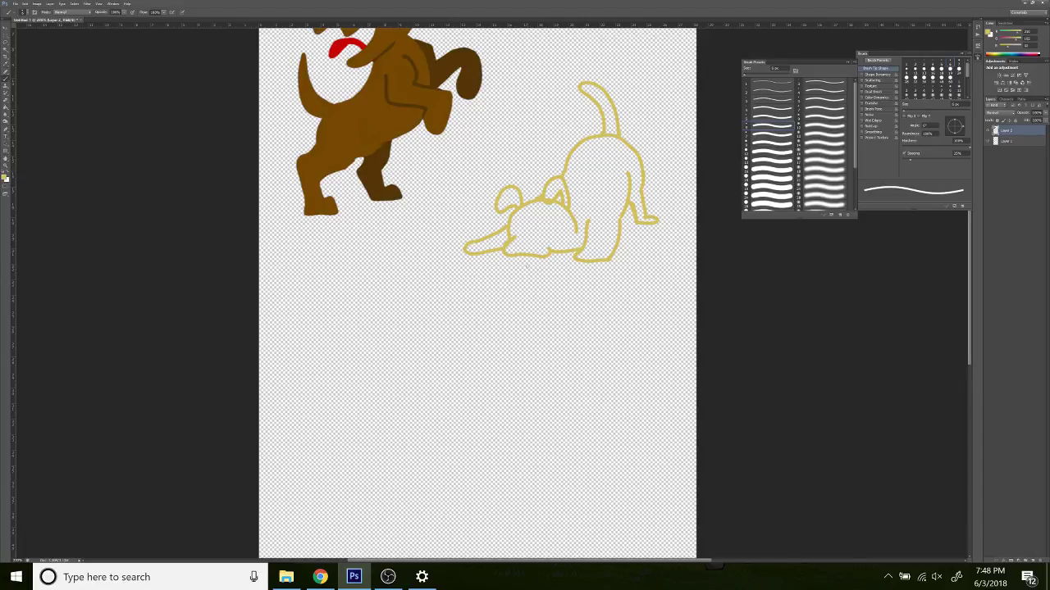
Fill the outlined yellow dog's head, ears, body, legs and tail with the light golden yellow using the Paint Bucket, clearing the selection.
{"action": "left_click", "coordinate": [7, 103]}
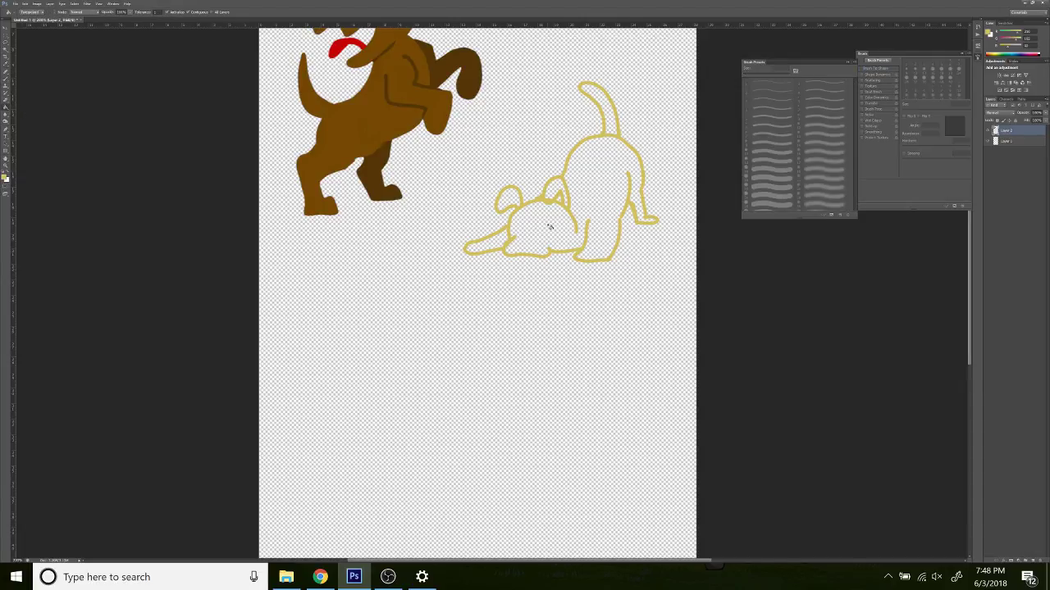
{"action": "left_click", "coordinate": [518, 203]}
{"action": "left_click", "coordinate": [509, 201]}
{"action": "left_click", "coordinate": [500, 238]}
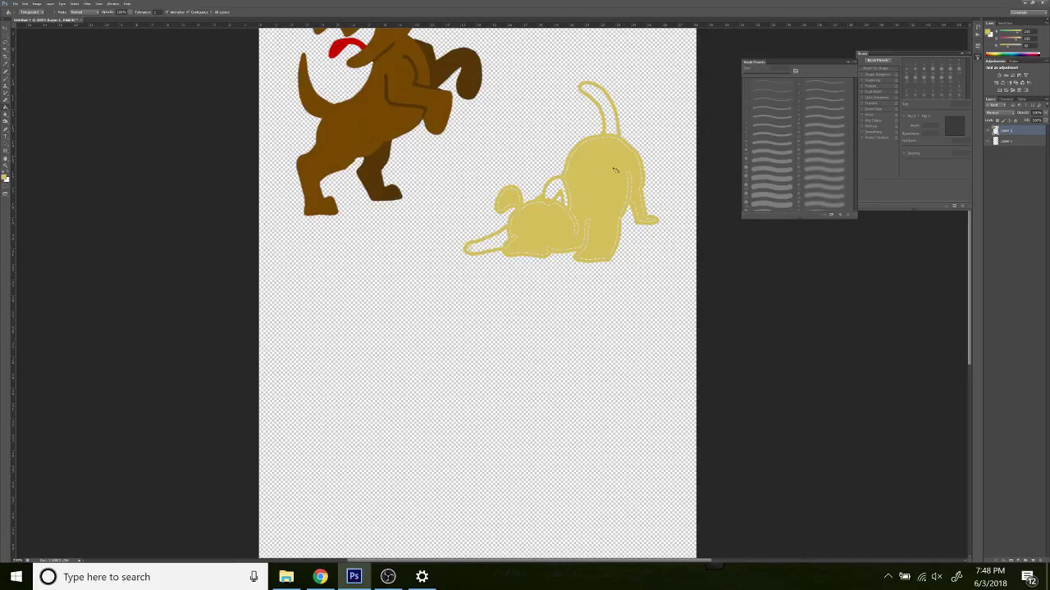
{"action": "left_click", "coordinate": [555, 192]}
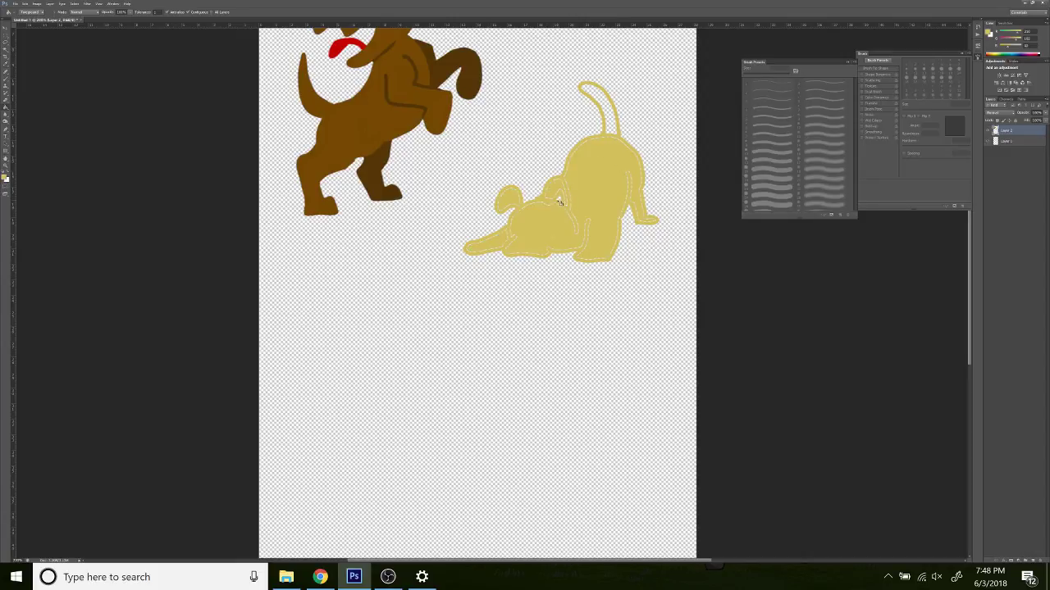
{"action": "key", "text": "ctrl+d"}
{"action": "left_click", "coordinate": [607, 128]}
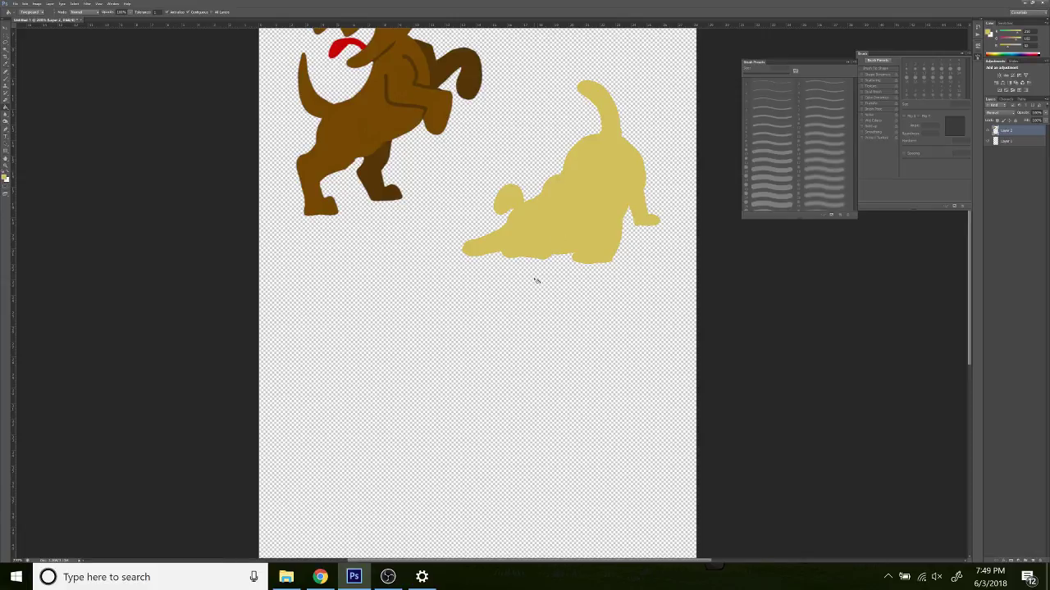
Set a darker olive yellow as the foreground colour and brush contour lines around the yellow dog's near ear and the front of its near hind leg.
{"action": "left_click", "coordinate": [6, 85]}
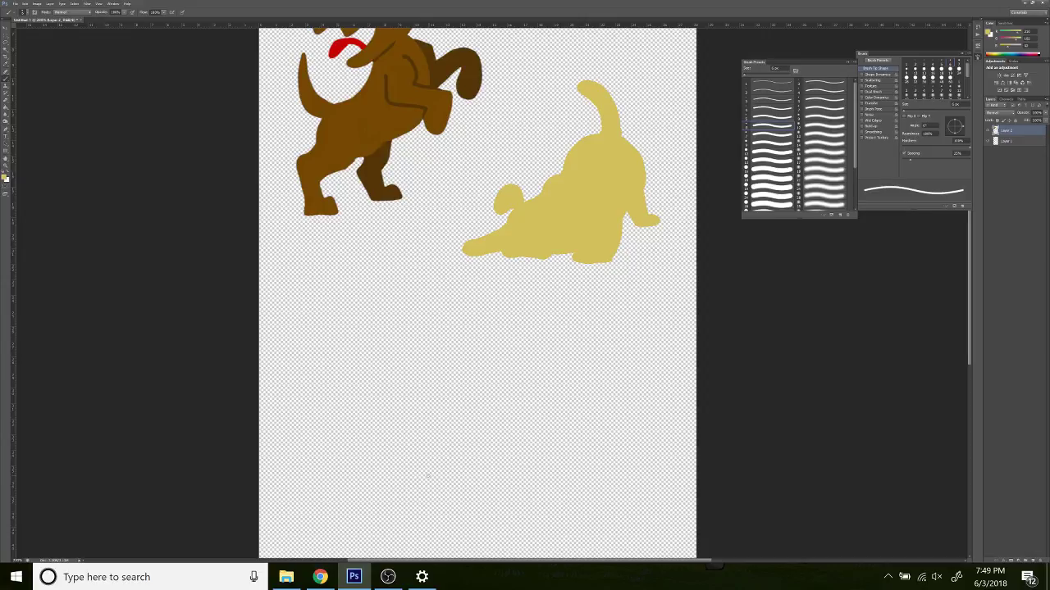
{"action": "left_click", "coordinate": [4, 176]}
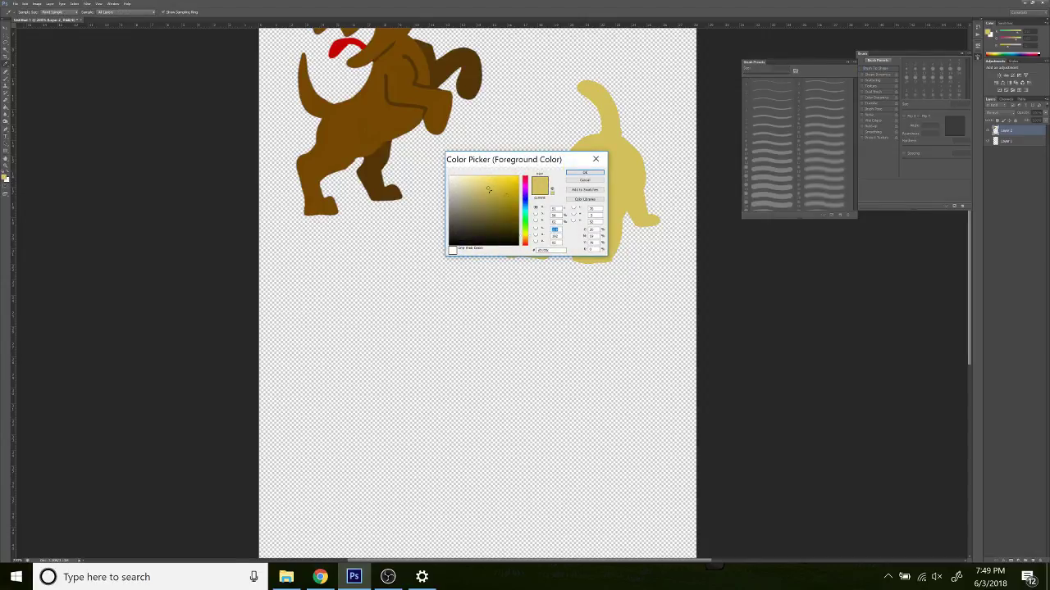
{"action": "left_click", "coordinate": [584, 172]}
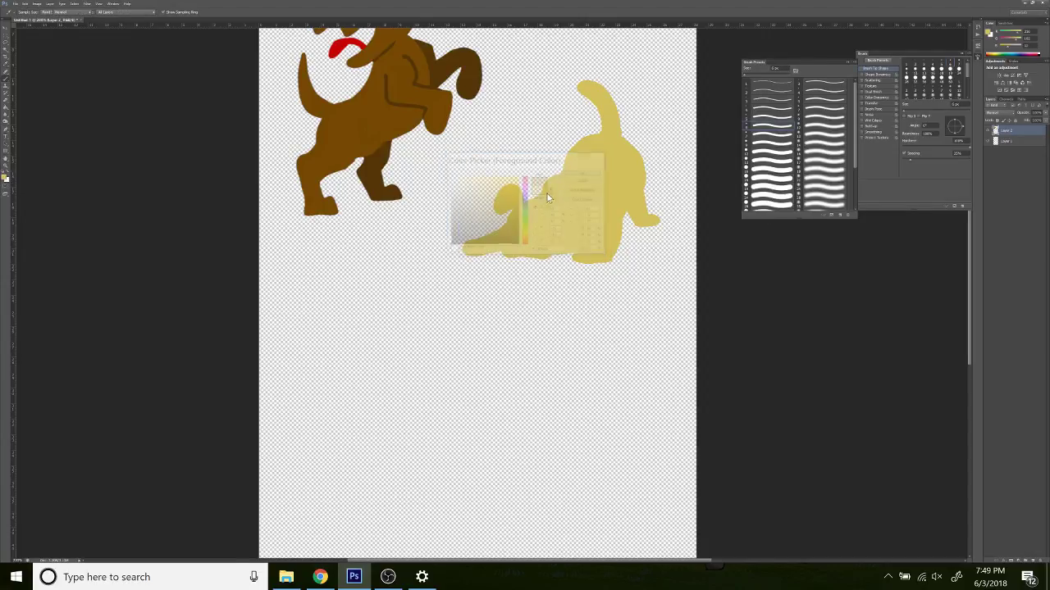
{"action": "left_click", "coordinate": [6, 164]}
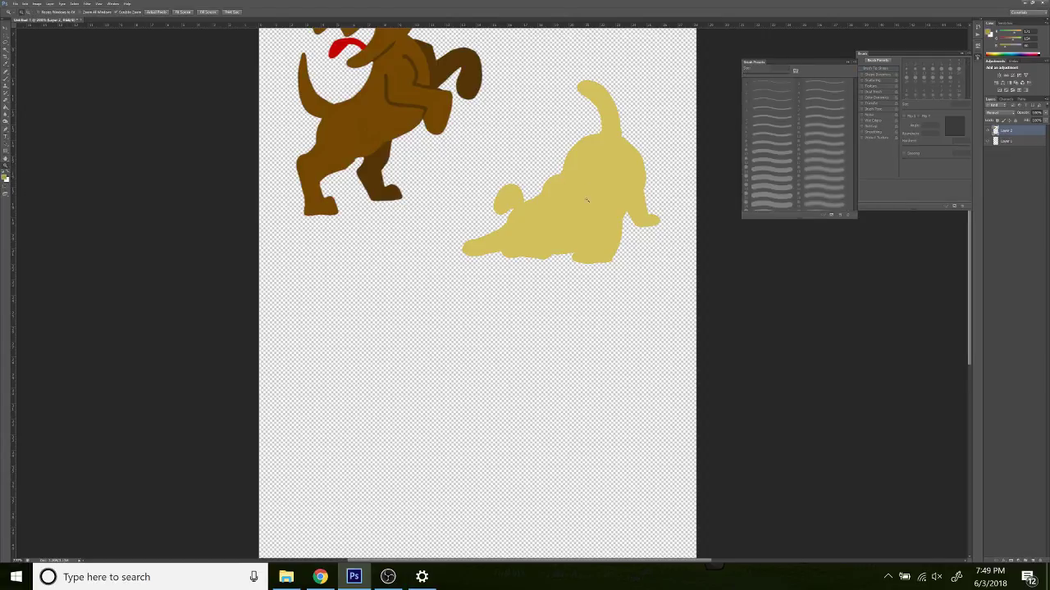
{"action": "left_click", "coordinate": [586, 199]}
{"action": "left_click", "coordinate": [585, 193]}
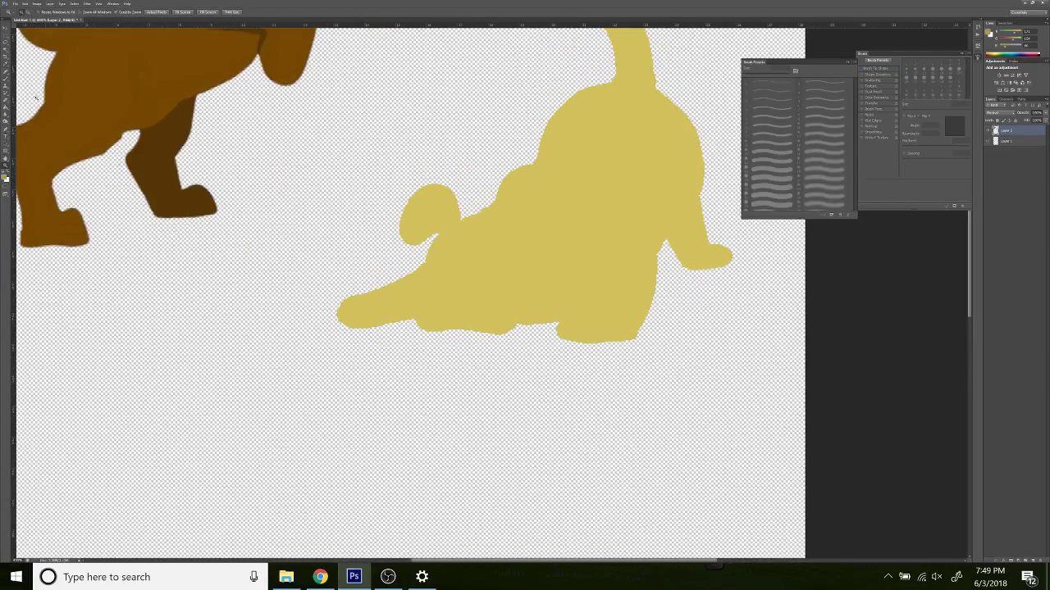
{"action": "left_click", "coordinate": [7, 87]}
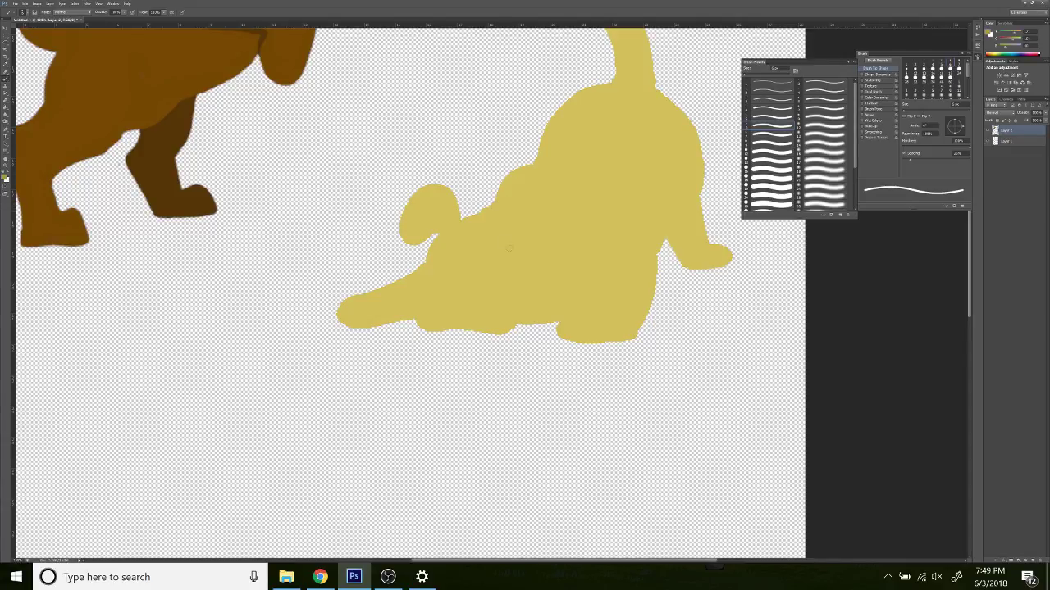
{"action": "mouse_move", "coordinate": [494, 202]}
{"action": "left_mouse_down"}
{"action": "mouse_move", "coordinate": [508, 212]}
{"action": "mouse_move", "coordinate": [532, 200]}
{"action": "mouse_move", "coordinate": [532, 219]}
{"action": "mouse_move", "coordinate": [555, 205]}
{"action": "mouse_move", "coordinate": [558, 185]}
{"action": "mouse_move", "coordinate": [533, 163]}
{"action": "left_mouse_up"}
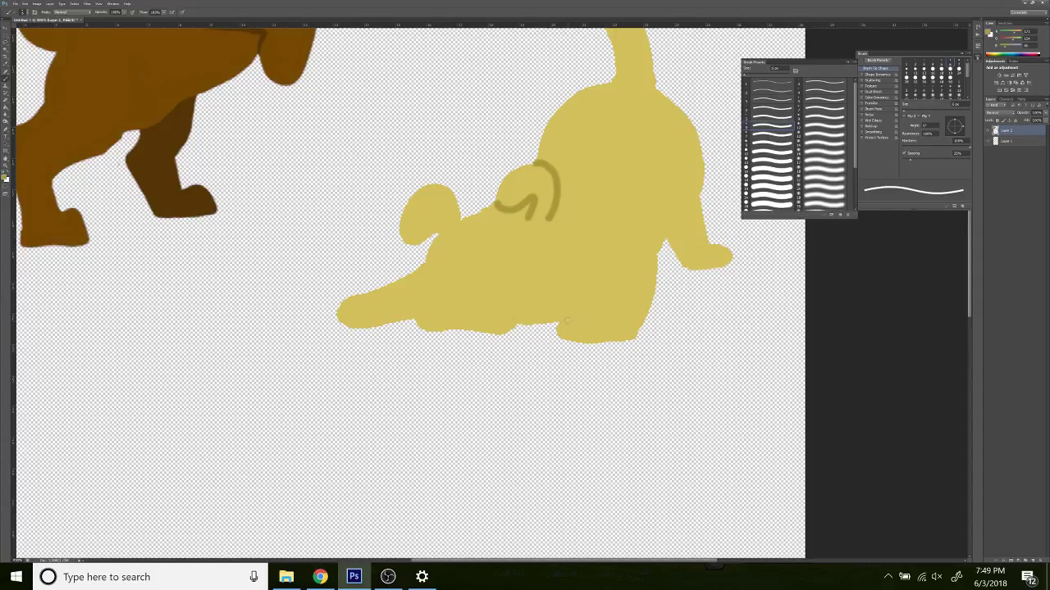
{"action": "mouse_move", "coordinate": [564, 322]}
{"action": "left_mouse_down"}
{"action": "mouse_move", "coordinate": [582, 297]}
{"action": "mouse_move", "coordinate": [580, 252]}
{"action": "left_mouse_up"}
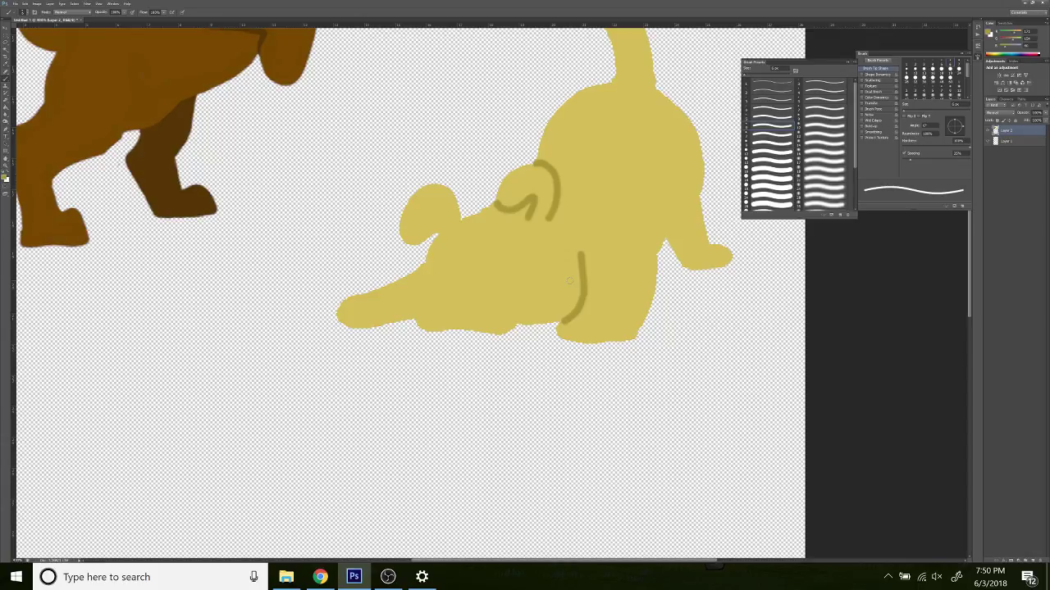
Erase along the edges of the yellow dog's hind legs, back, far ear, front leg and underside to refine the silhouette.
{"action": "left_click", "coordinate": [7, 102]}
{"action": "mouse_move", "coordinate": [554, 326]}
{"action": "left_mouse_down"}
{"action": "mouse_move", "coordinate": [564, 338]}
{"action": "mouse_move", "coordinate": [628, 338]}
{"action": "mouse_move", "coordinate": [644, 322]}
{"action": "mouse_move", "coordinate": [624, 344]}
{"action": "mouse_move", "coordinate": [641, 330]}
{"action": "mouse_move", "coordinate": [663, 249]}
{"action": "mouse_move", "coordinate": [655, 283]}
{"action": "mouse_move", "coordinate": [654, 269]}
{"action": "left_mouse_up"}
{"action": "mouse_move", "coordinate": [651, 305]}
{"action": "left_mouse_down"}
{"action": "mouse_move", "coordinate": [683, 246]}
{"action": "mouse_move", "coordinate": [711, 267]}
{"action": "mouse_move", "coordinate": [685, 265]}
{"action": "mouse_move", "coordinate": [737, 261]}
{"action": "left_mouse_up"}
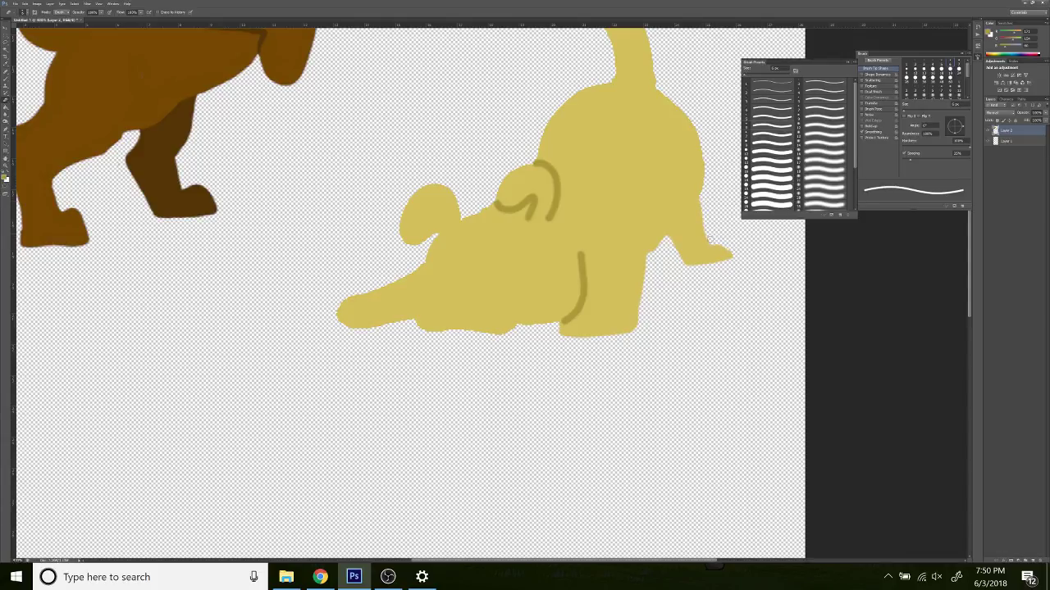
{"action": "mouse_move", "coordinate": [660, 89]}
{"action": "left_mouse_down"}
{"action": "mouse_move", "coordinate": [690, 123]}
{"action": "mouse_move", "coordinate": [701, 194]}
{"action": "left_mouse_up"}
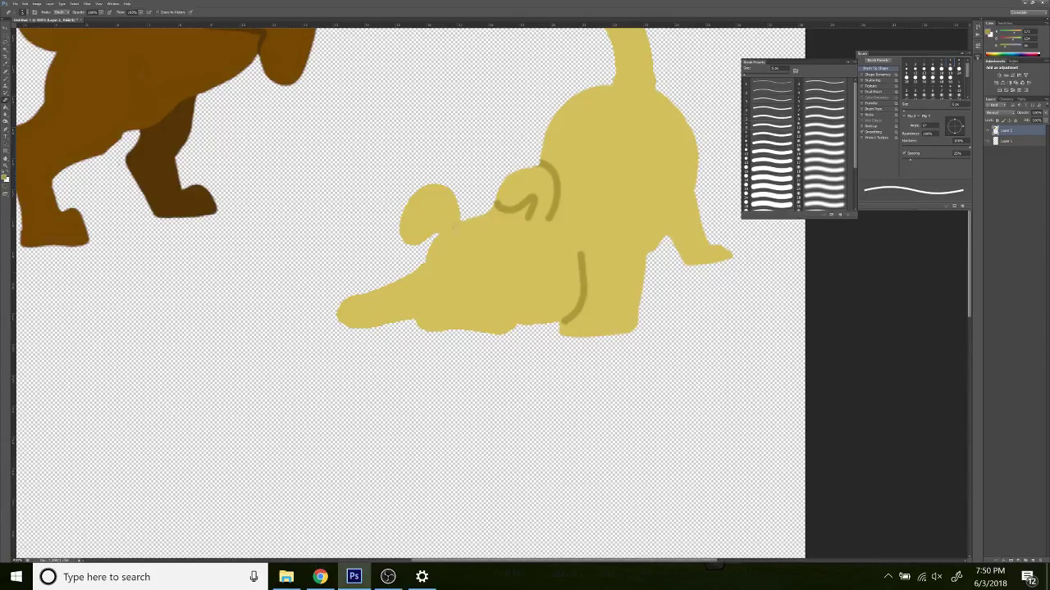
{"action": "mouse_move", "coordinate": [398, 223]}
{"action": "left_mouse_down"}
{"action": "mouse_move", "coordinate": [435, 185]}
{"action": "mouse_move", "coordinate": [460, 220]}
{"action": "left_mouse_up"}
{"action": "mouse_move", "coordinate": [428, 241]}
{"action": "left_mouse_down"}
{"action": "mouse_move", "coordinate": [435, 234]}
{"action": "mouse_move", "coordinate": [418, 264]}
{"action": "mouse_move", "coordinate": [346, 297]}
{"action": "mouse_move", "coordinate": [336, 310]}
{"action": "mouse_move", "coordinate": [345, 328]}
{"action": "mouse_move", "coordinate": [409, 319]}
{"action": "mouse_move", "coordinate": [425, 332]}
{"action": "mouse_move", "coordinate": [545, 326]}
{"action": "mouse_move", "coordinate": [555, 335]}
{"action": "left_mouse_up"}
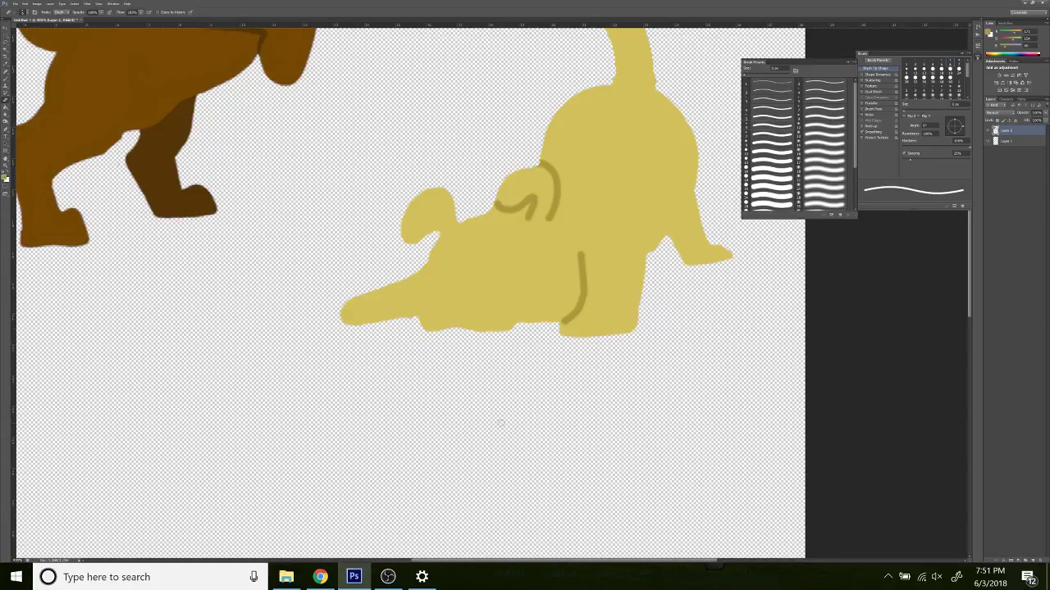
Paint the outstretched front leg solid olive yellow and brush a contour line separating the far hind leg from the body.
{"action": "key", "text": "b"}
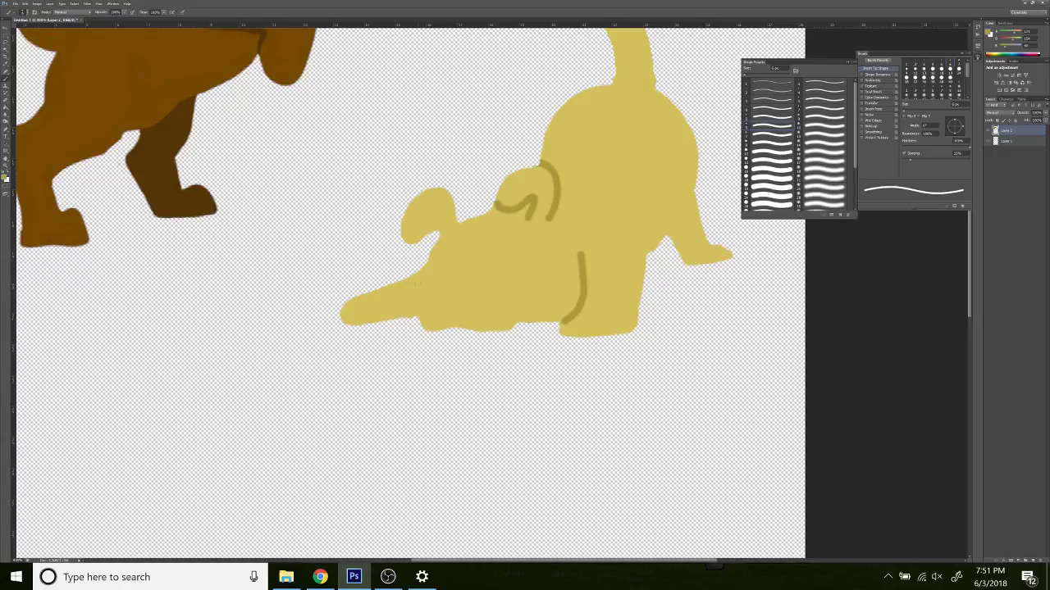
{"action": "left_click_drag", "start_coordinate": [427, 268], "coordinate": [416, 322]}
{"action": "left_click_drag", "start_coordinate": [343, 318], "coordinate": [422, 269]}
{"action": "mouse_move", "coordinate": [341, 320]}
{"action": "left_mouse_down"}
{"action": "mouse_move", "coordinate": [413, 319]}
{"action": "mouse_move", "coordinate": [357, 325]}
{"action": "mouse_move", "coordinate": [366, 305]}
{"action": "mouse_move", "coordinate": [387, 312]}
{"action": "mouse_move", "coordinate": [399, 294]}
{"action": "mouse_move", "coordinate": [408, 303]}
{"action": "mouse_move", "coordinate": [410, 285]}
{"action": "mouse_move", "coordinate": [415, 323]}
{"action": "left_mouse_up"}
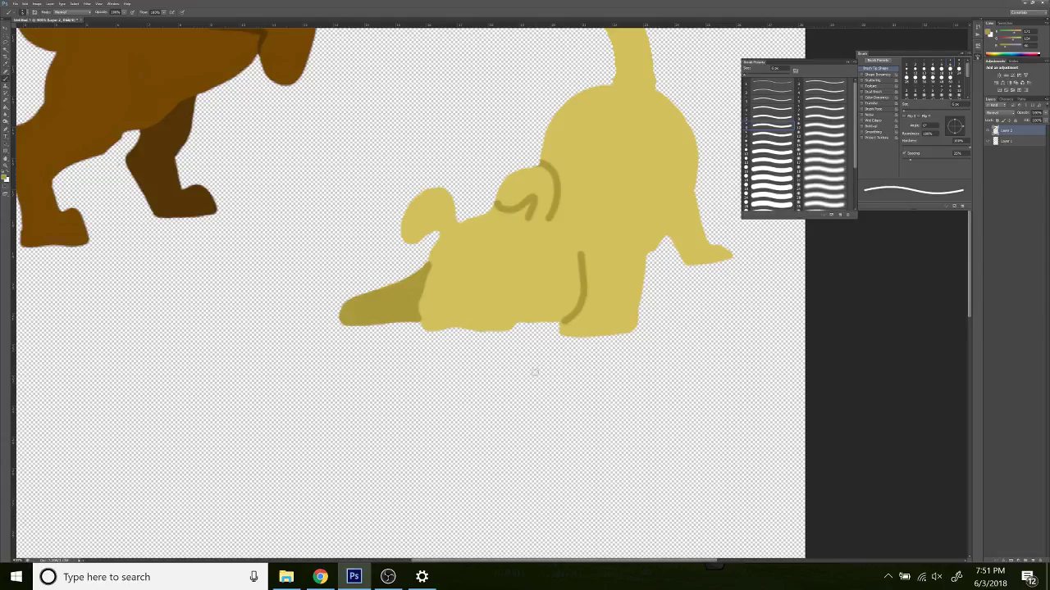
{"action": "left_click_drag", "start_coordinate": [672, 161], "coordinate": [666, 237]}
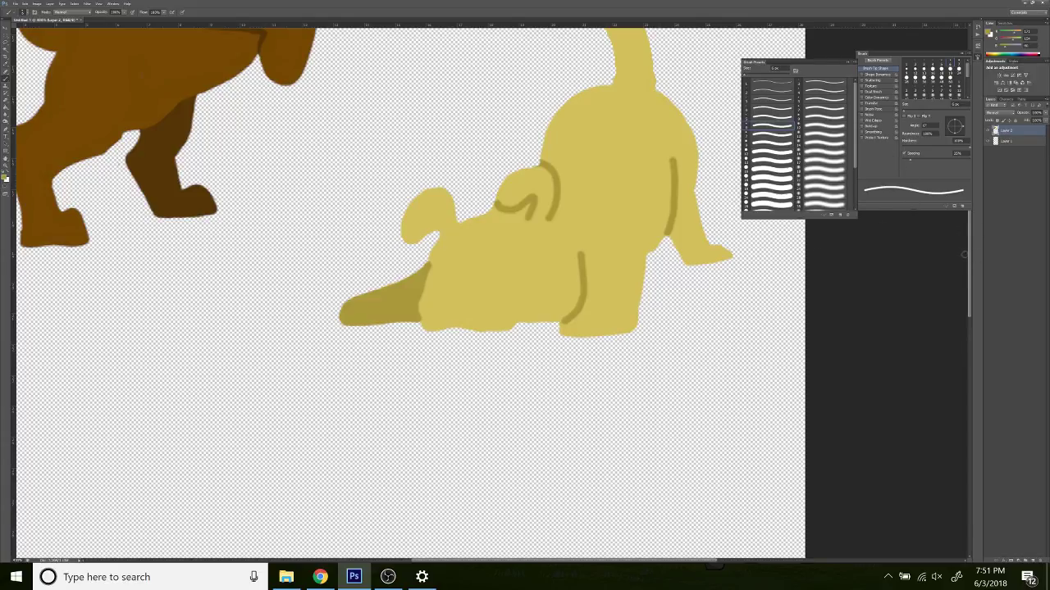
Erase along both sides of the yellow dog's tail to slim it and taper its tip.
{"action": "left_click_drag", "start_coordinate": [969, 254], "coordinate": [968, 228]}
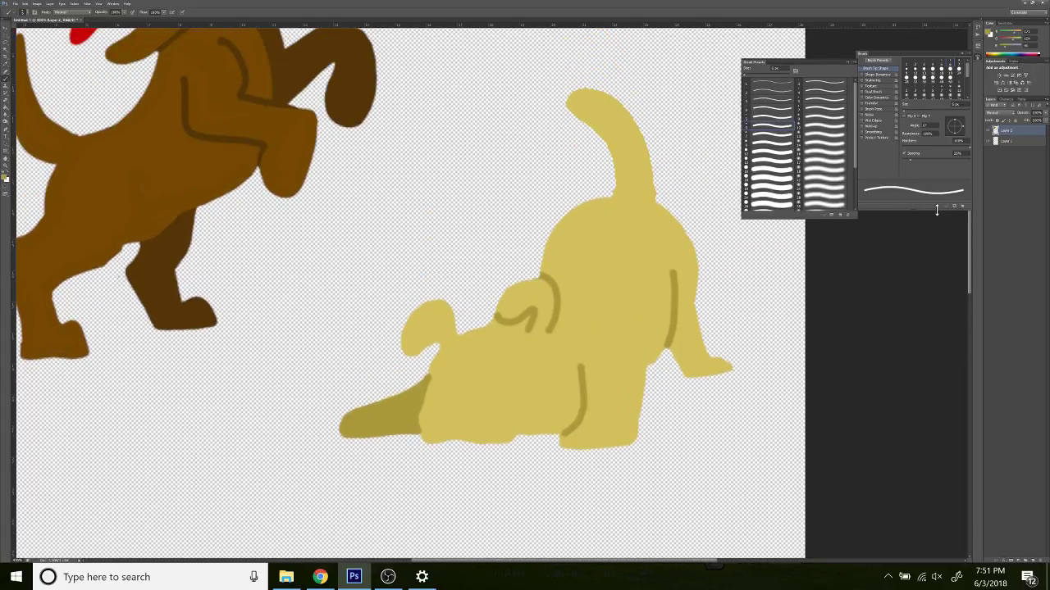
{"action": "left_click", "coordinate": [6, 104]}
{"action": "mouse_move", "coordinate": [611, 194]}
{"action": "left_mouse_down"}
{"action": "mouse_move", "coordinate": [600, 131]}
{"action": "mouse_move", "coordinate": [561, 96]}
{"action": "mouse_move", "coordinate": [574, 88]}
{"action": "mouse_move", "coordinate": [609, 95]}
{"action": "mouse_move", "coordinate": [644, 140]}
{"action": "mouse_move", "coordinate": [639, 126]}
{"action": "mouse_move", "coordinate": [656, 196]}
{"action": "left_mouse_up"}
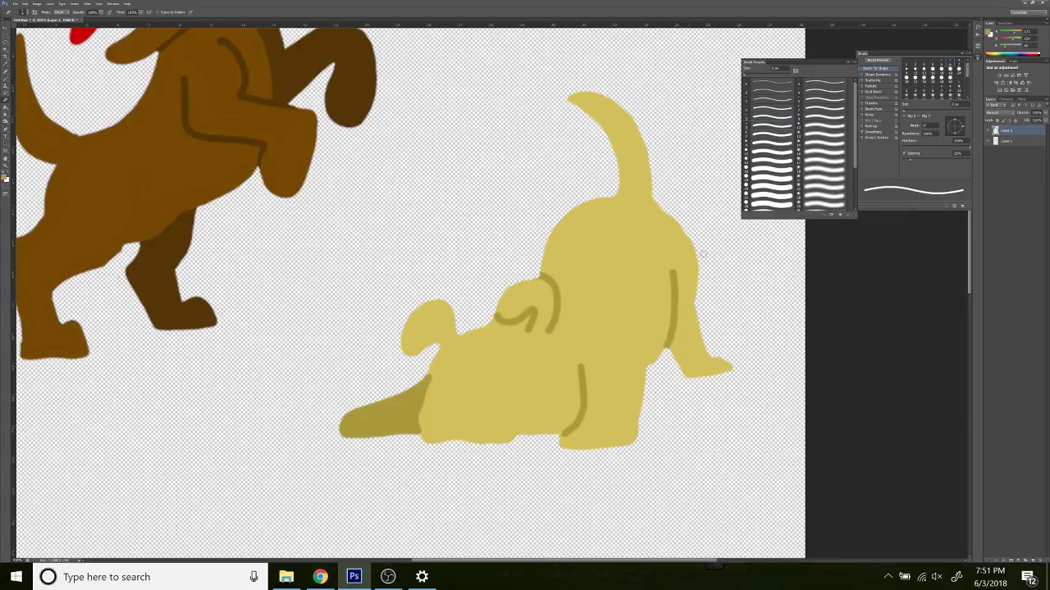
Thin and taper the olive contour lines on the ear and legs with the body's light yellow, undoing and redoing the near hind leg's touch-up.
{"action": "left_click", "coordinate": [6, 82]}
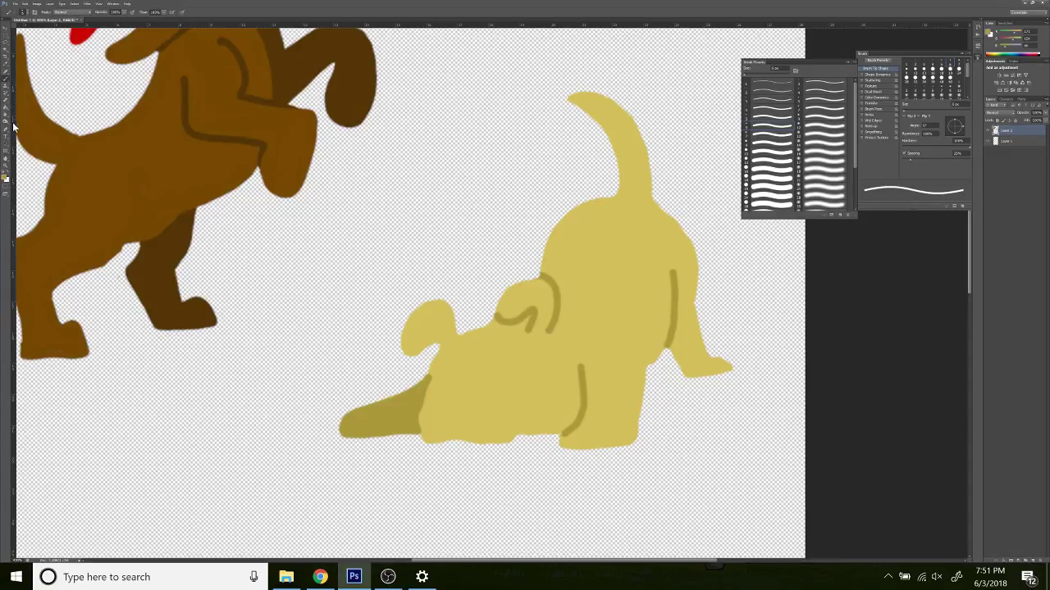
{"action": "left_click", "coordinate": [7, 69]}
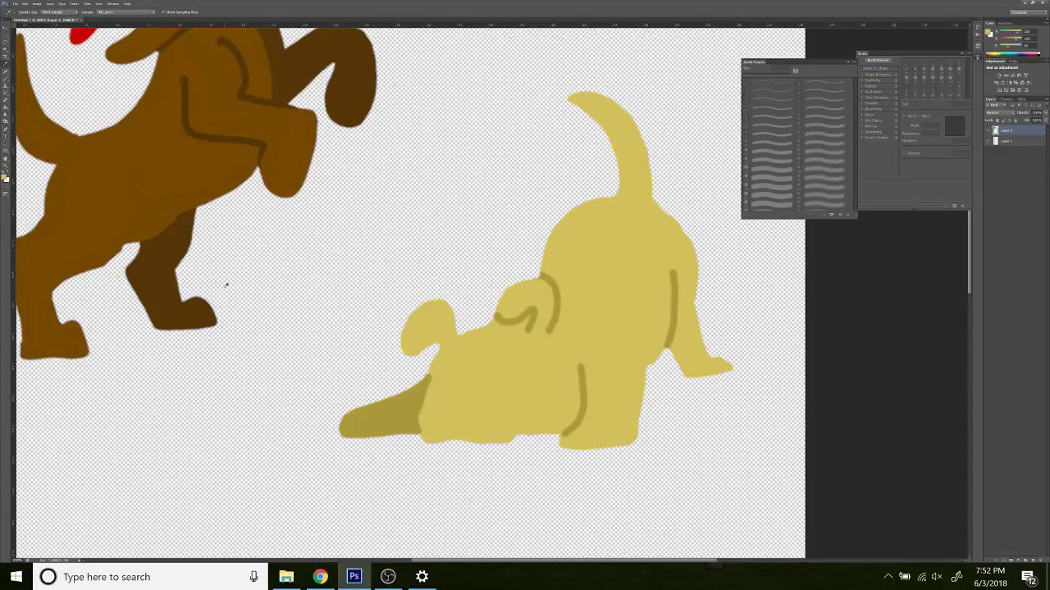
{"action": "left_click", "coordinate": [8, 83]}
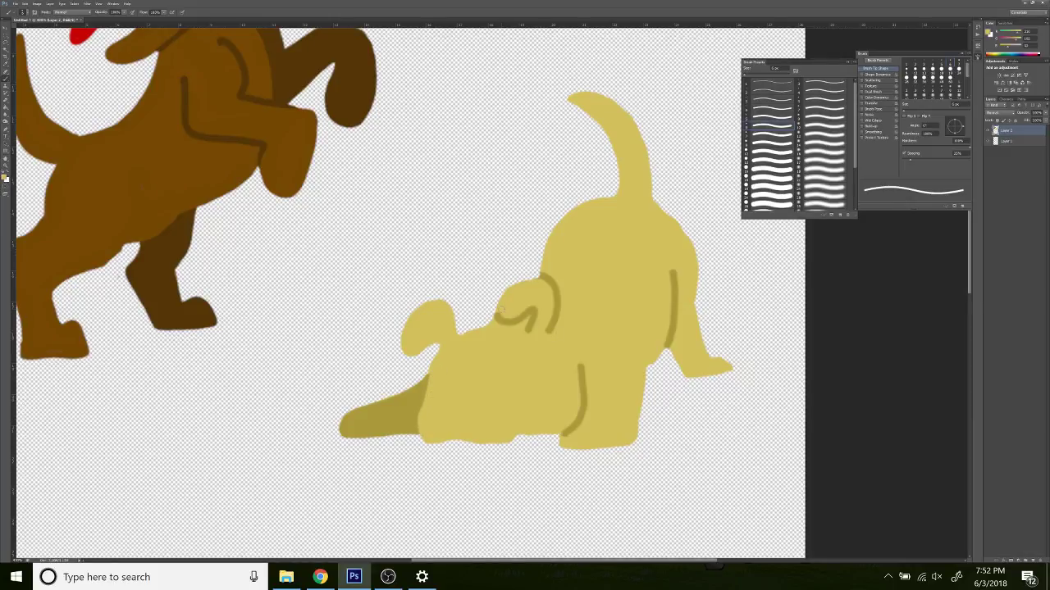
{"action": "left_click_drag", "start_coordinate": [500, 317], "coordinate": [507, 319]}
{"action": "left_click_drag", "start_coordinate": [563, 442], "coordinate": [569, 436]}
{"action": "mouse_move", "coordinate": [583, 365]}
{"action": "left_mouse_down"}
{"action": "mouse_move", "coordinate": [580, 394]}
{"action": "mouse_move", "coordinate": [576, 380]}
{"action": "left_mouse_up"}
{"action": "key", "text": "ctrl+alt+z"}
{"action": "key", "text": "ctrl+alt+z"}
{"action": "left_click_drag", "start_coordinate": [578, 378], "coordinate": [577, 369]}
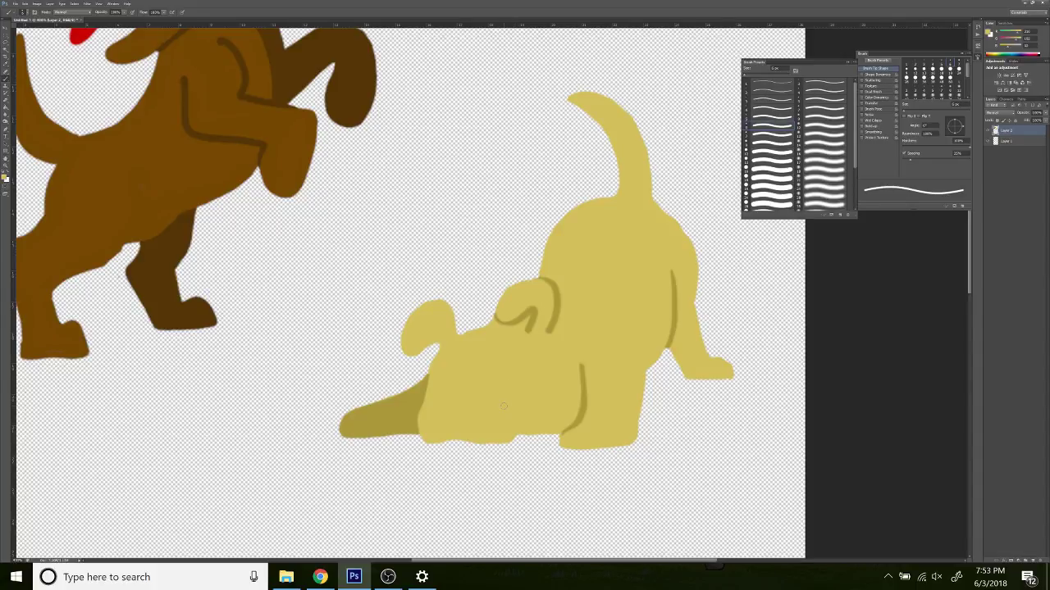
Sample the olive yellow from the outstretched front leg and paint a filled triangular nose low on the yellow dog's face.
{"action": "left_click", "coordinate": [6, 70]}
{"action": "left_click", "coordinate": [393, 417]}
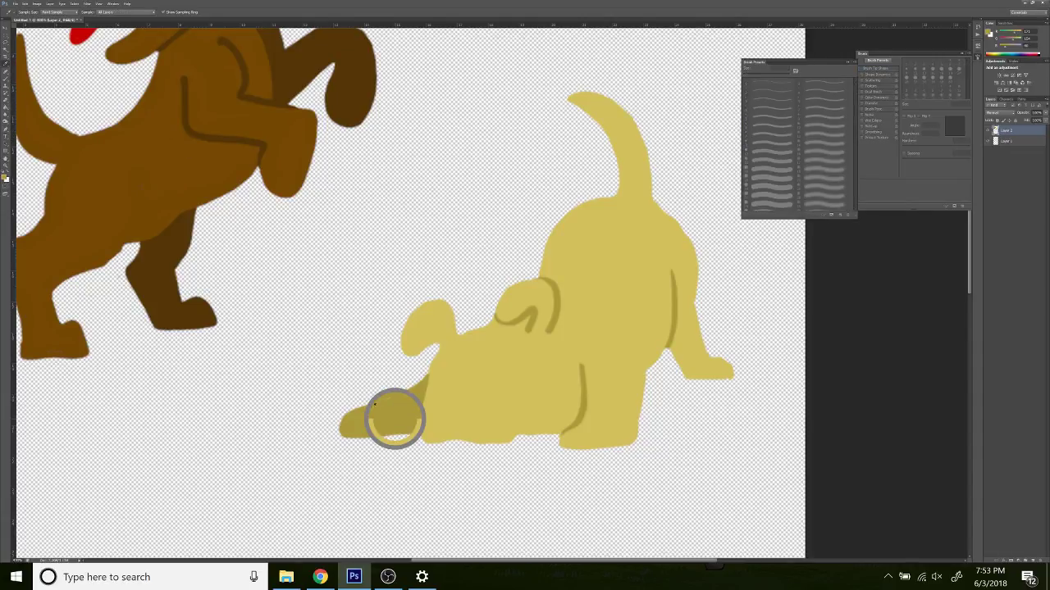
{"action": "left_click", "coordinate": [13, 85]}
{"action": "mouse_move", "coordinate": [441, 414]}
{"action": "left_mouse_down"}
{"action": "mouse_move", "coordinate": [458, 435]}
{"action": "mouse_move", "coordinate": [487, 412]}
{"action": "mouse_move", "coordinate": [455, 427]}
{"action": "mouse_move", "coordinate": [466, 421]}
{"action": "left_mouse_up"}
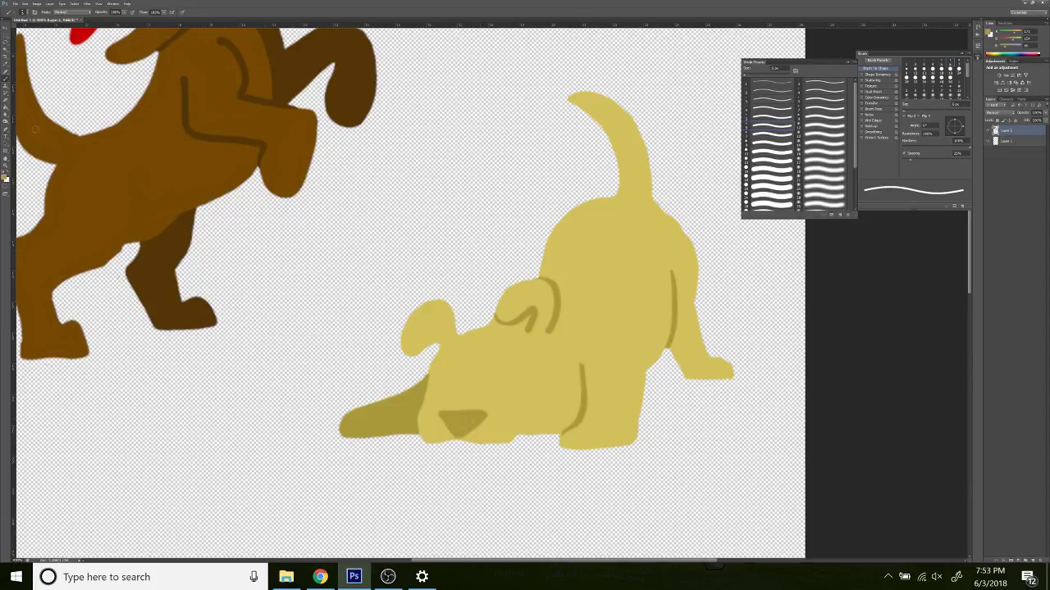
Paint two white oval eyes above the yellow dog's nose and add curved black pupils.
{"action": "left_click", "coordinate": [10, 173]}
{"action": "mouse_move", "coordinate": [451, 379]}
{"action": "left_mouse_down"}
{"action": "mouse_move", "coordinate": [434, 387]}
{"action": "mouse_move", "coordinate": [447, 402]}
{"action": "mouse_move", "coordinate": [451, 383]}
{"action": "mouse_move", "coordinate": [441, 393]}
{"action": "mouse_move", "coordinate": [492, 380]}
{"action": "mouse_move", "coordinate": [487, 402]}
{"action": "mouse_move", "coordinate": [480, 384]}
{"action": "mouse_move", "coordinate": [486, 391]}
{"action": "left_mouse_up"}
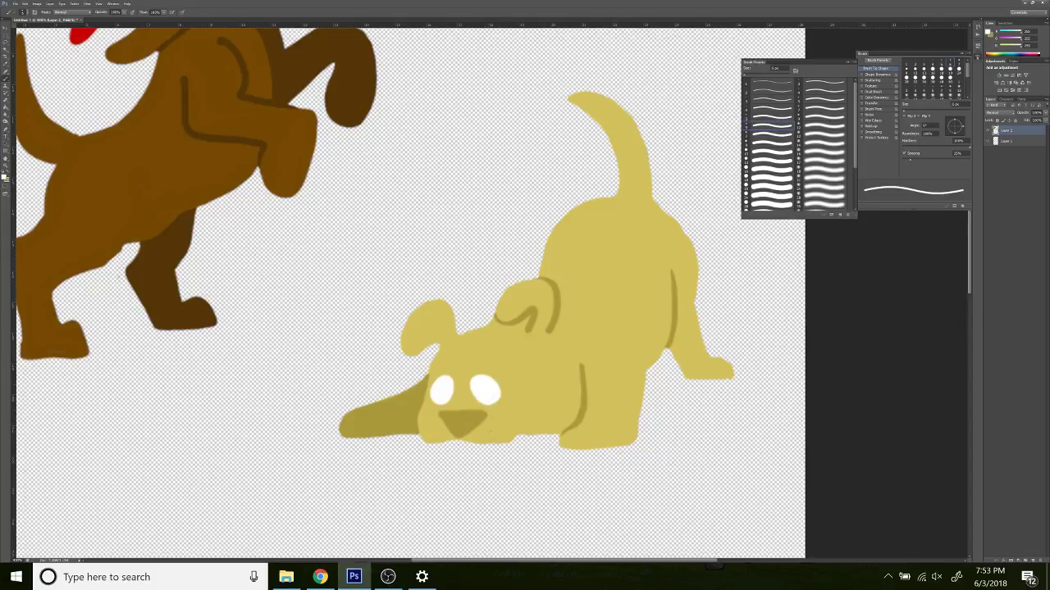
{"action": "left_click", "coordinate": [4, 174]}
{"action": "mouse_move", "coordinate": [452, 392]}
{"action": "left_mouse_down"}
{"action": "mouse_move", "coordinate": [446, 384]}
{"action": "mouse_move", "coordinate": [440, 402]}
{"action": "mouse_move", "coordinate": [440, 386]}
{"action": "mouse_move", "coordinate": [487, 387]}
{"action": "mouse_move", "coordinate": [488, 402]}
{"action": "mouse_move", "coordinate": [476, 392]}
{"action": "left_mouse_up"}
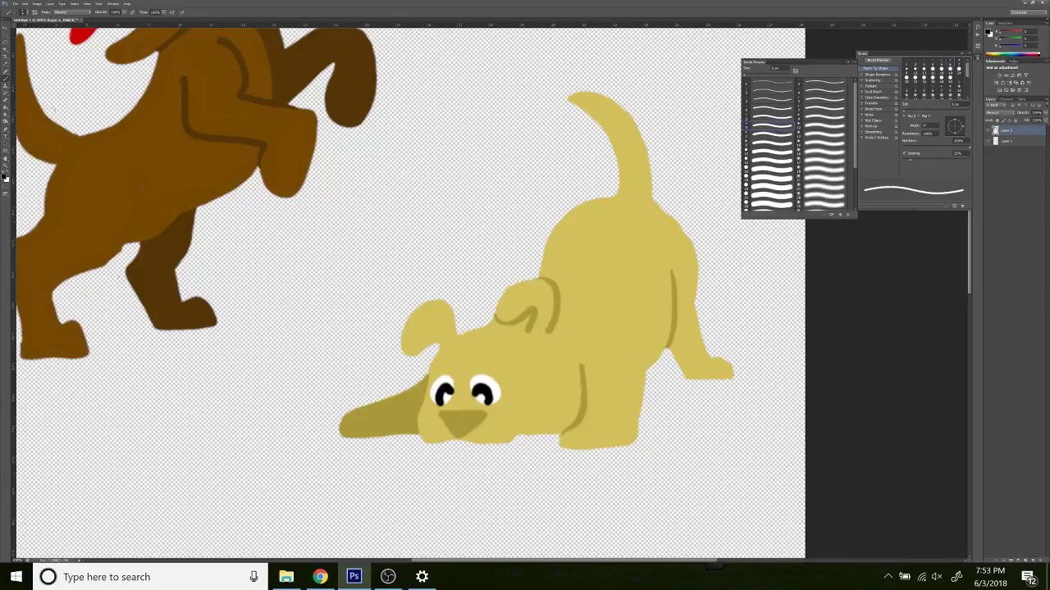
{"action": "left_click", "coordinate": [7, 67]}
{"action": "left_click", "coordinate": [481, 346]}
{"action": "left_click", "coordinate": [8, 80]}
Sample the red of the brown dog's tongue and paint a small filled red tongue below the yellow dog's nose.
{"action": "left_click_drag", "start_coordinate": [968, 286], "coordinate": [970, 261]}
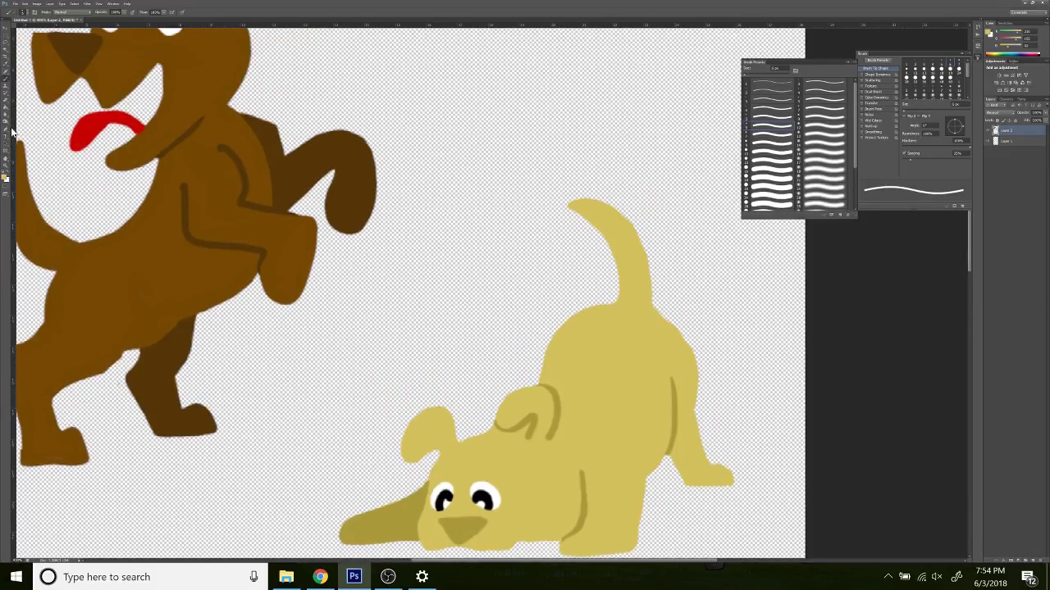
{"action": "left_click", "coordinate": [7, 67]}
{"action": "left_click", "coordinate": [72, 134]}
{"action": "left_click", "coordinate": [7, 82]}
{"action": "left_click_drag", "start_coordinate": [968, 268], "coordinate": [961, 294]}
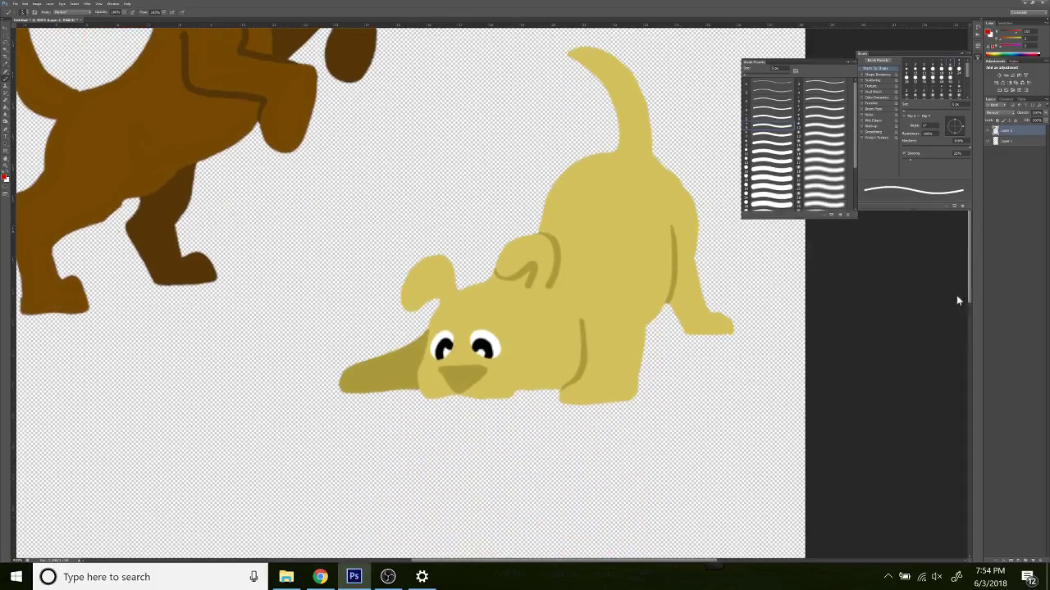
{"action": "mouse_move", "coordinate": [443, 397]}
{"action": "left_mouse_down"}
{"action": "mouse_move", "coordinate": [447, 412]}
{"action": "mouse_move", "coordinate": [461, 410]}
{"action": "left_mouse_up"}
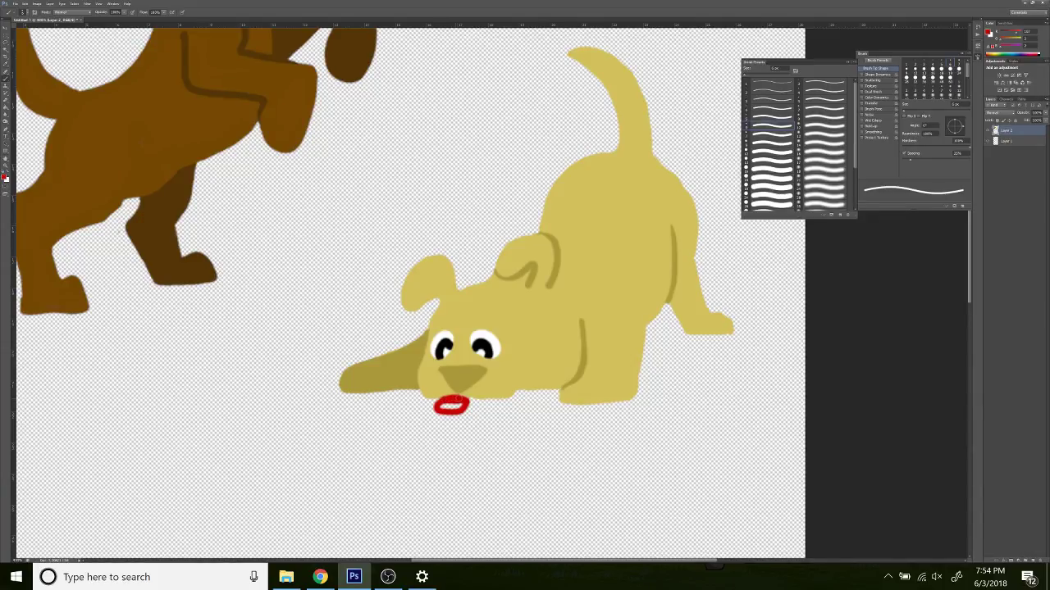
{"action": "left_click_drag", "start_coordinate": [463, 402], "coordinate": [440, 408]}
Erase a strip along the rear edge of the yellow dog's near hind leg to slim the leg and paw.
{"action": "left_click", "coordinate": [9, 105]}
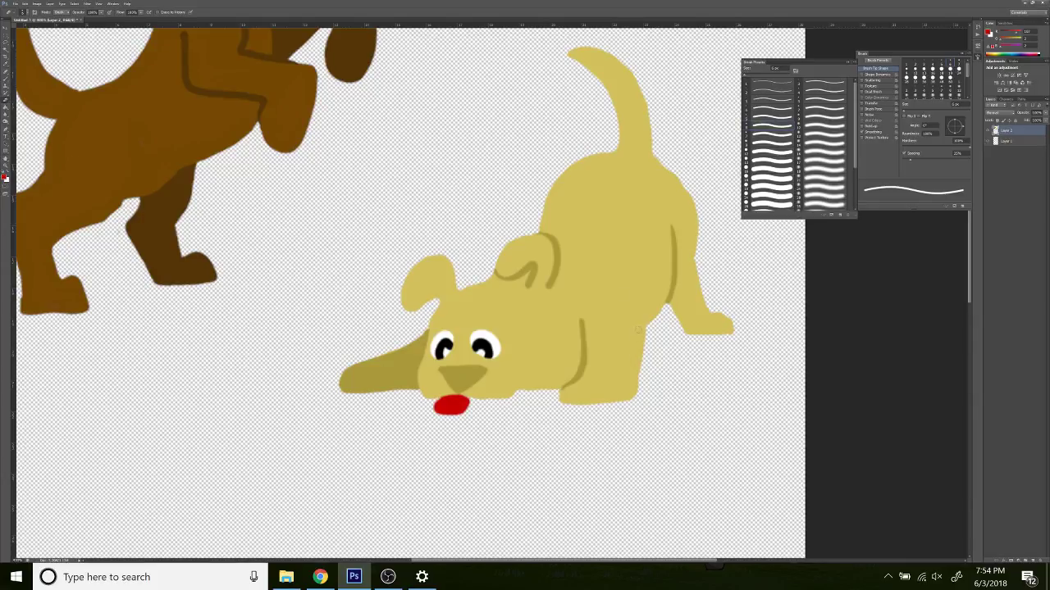
{"action": "mouse_move", "coordinate": [639, 336]}
{"action": "left_mouse_down"}
{"action": "mouse_move", "coordinate": [625, 405]}
{"action": "mouse_move", "coordinate": [644, 343]}
{"action": "mouse_move", "coordinate": [636, 400]}
{"action": "left_mouse_up"}
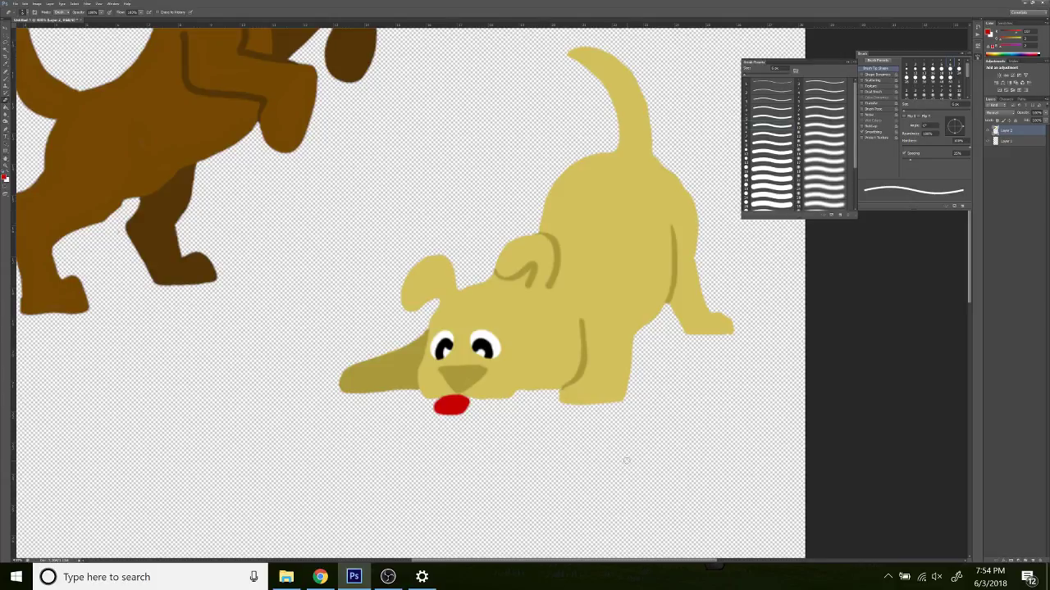
{"action": "left_click", "coordinate": [7, 166]}
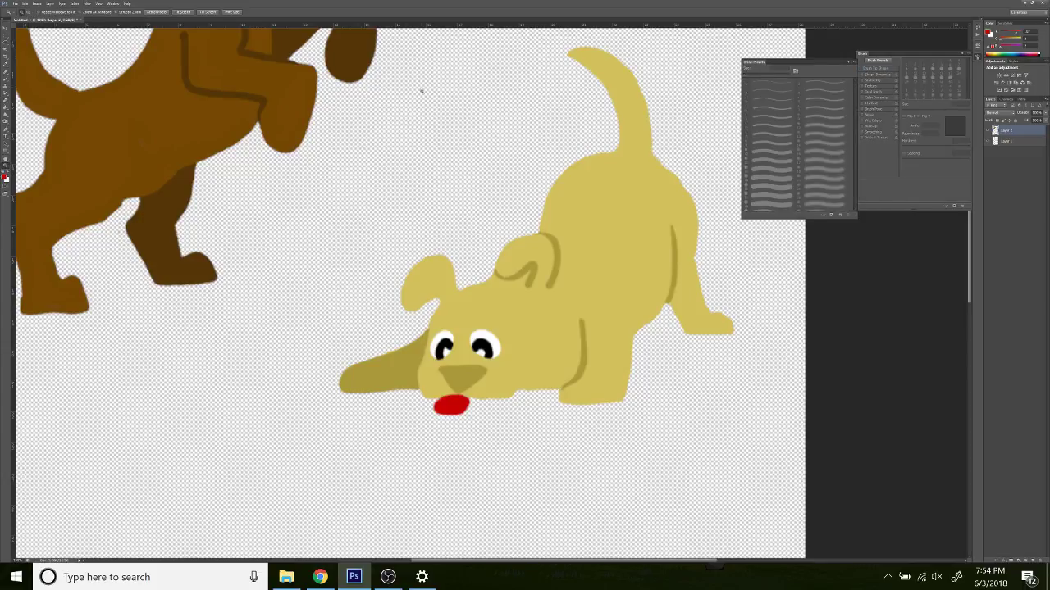
{"action": "right_click", "coordinate": [429, 115]}
{"action": "left_click", "coordinate": [460, 129]}
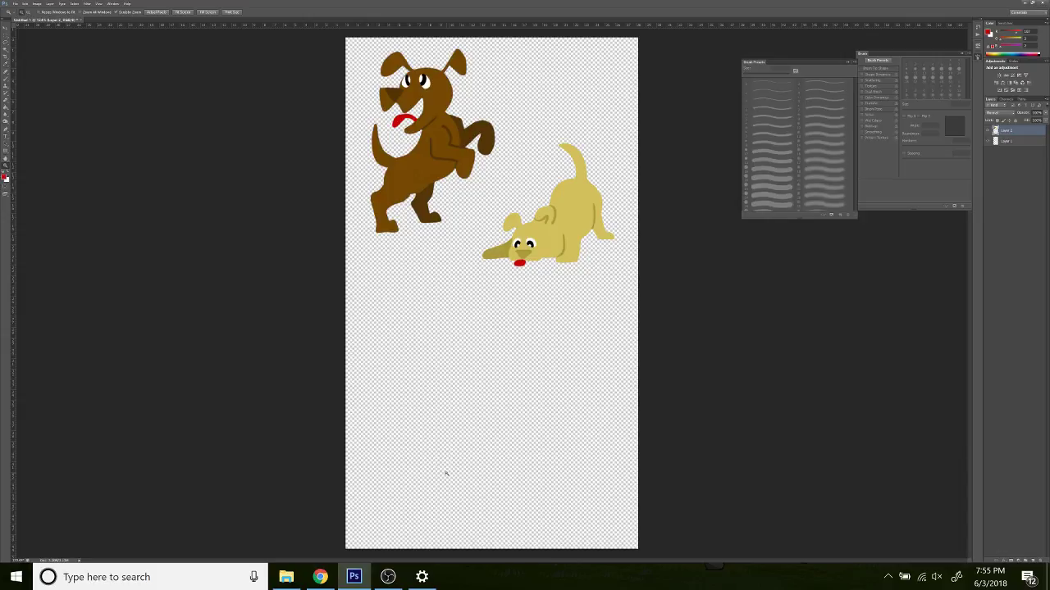
Set the foreground colour to dark grey for a new dog in the empty area below the brown one.
{"action": "left_click", "coordinate": [4, 181]}
{"action": "left_click", "coordinate": [4, 175]}
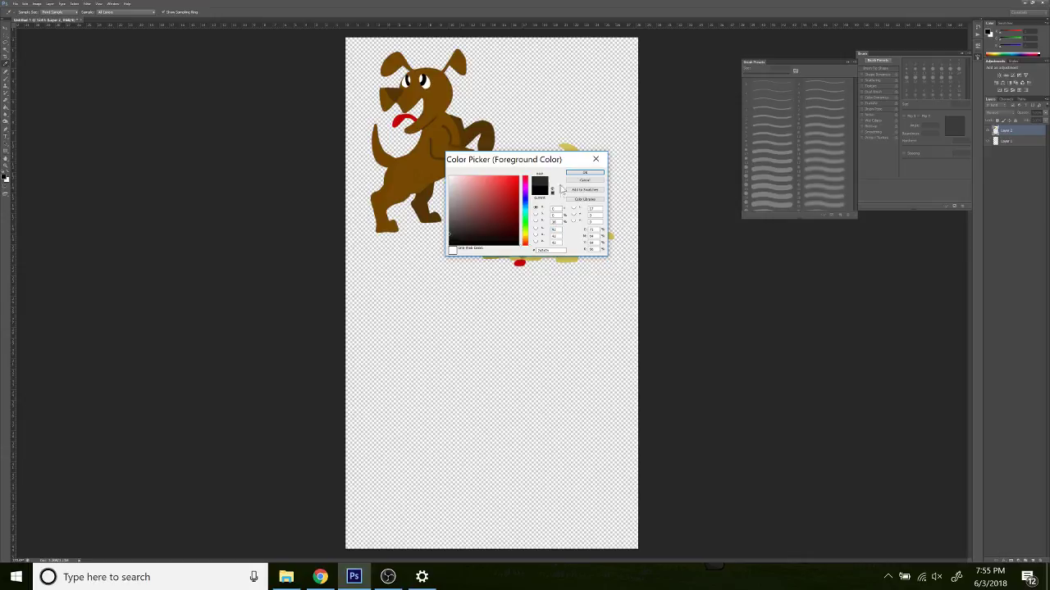
{"action": "left_click", "coordinate": [584, 173]}
{"action": "left_click", "coordinate": [558, 227]}
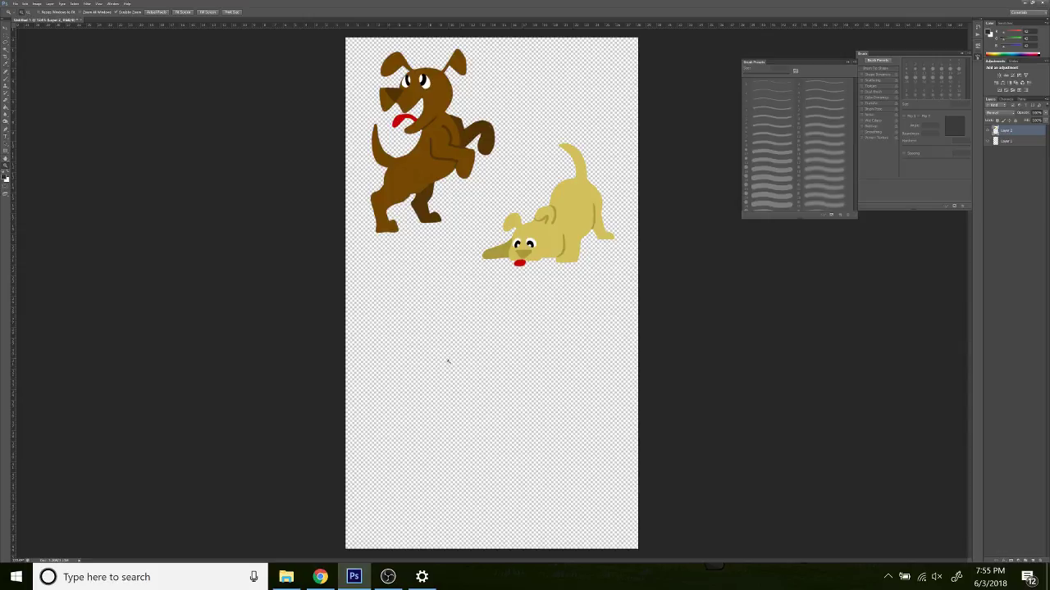
{"action": "scroll", "coordinate": [447, 359], "scroll_direction": "up", "scroll_amount": 1}
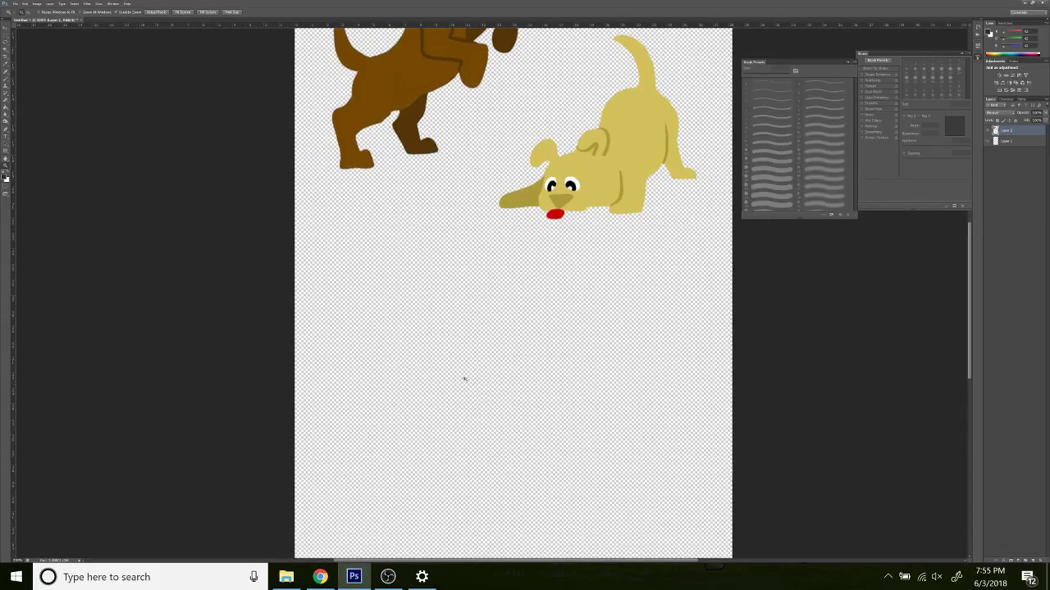
Outline a front-facing dog head with two floppy ears and a narrow muzzle in the empty area below the brown dog.
{"action": "left_click", "coordinate": [6, 82]}
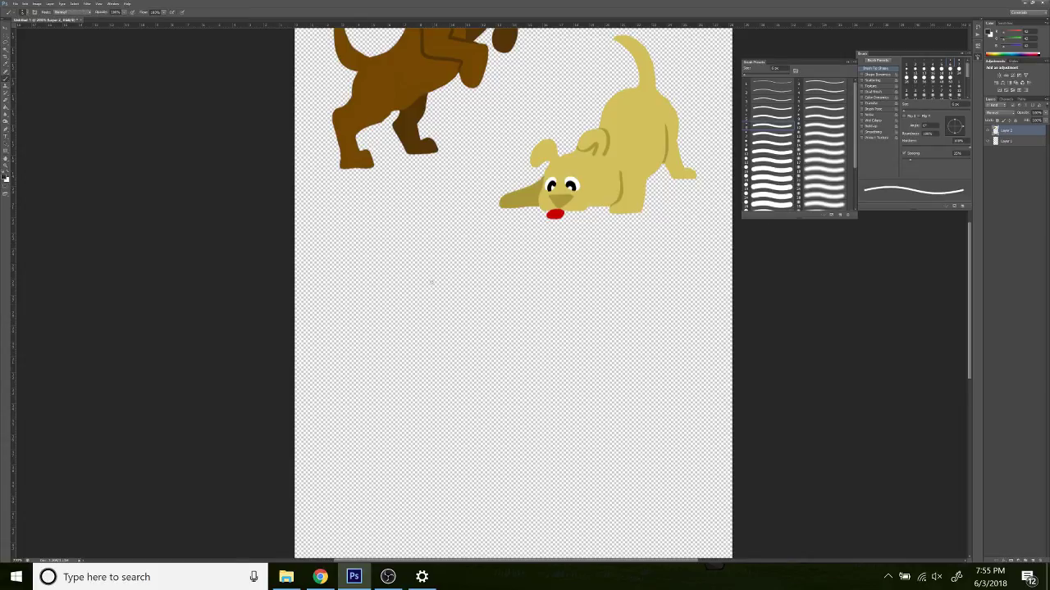
{"action": "mouse_move", "coordinate": [428, 285]}
{"action": "left_mouse_down"}
{"action": "mouse_move", "coordinate": [410, 269]}
{"action": "mouse_move", "coordinate": [406, 296]}
{"action": "mouse_move", "coordinate": [463, 283]}
{"action": "mouse_move", "coordinate": [469, 260]}
{"action": "mouse_move", "coordinate": [486, 277]}
{"action": "mouse_move", "coordinate": [464, 279]}
{"action": "mouse_move", "coordinate": [488, 280]}
{"action": "mouse_move", "coordinate": [479, 260]}
{"action": "mouse_move", "coordinate": [484, 280]}
{"action": "mouse_move", "coordinate": [474, 283]}
{"action": "mouse_move", "coordinate": [483, 284]}
{"action": "mouse_move", "coordinate": [481, 266]}
{"action": "left_mouse_up"}
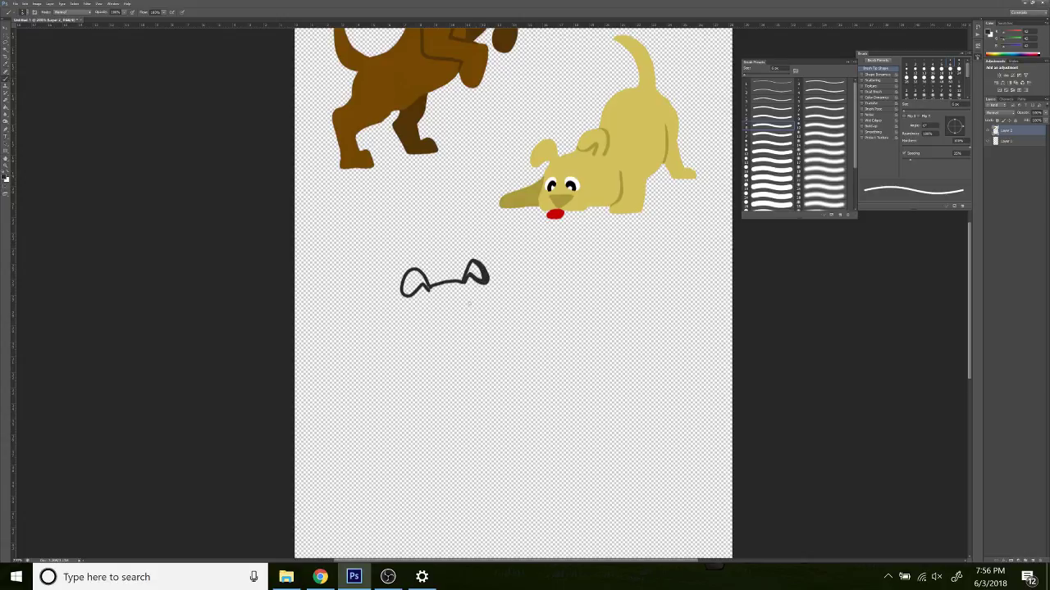
{"action": "left_click_drag", "start_coordinate": [425, 286], "coordinate": [430, 320]}
{"action": "mouse_move", "coordinate": [466, 282]}
{"action": "left_mouse_down"}
{"action": "mouse_move", "coordinate": [474, 320]}
{"action": "mouse_move", "coordinate": [438, 335]}
{"action": "mouse_move", "coordinate": [441, 342]}
{"action": "mouse_move", "coordinate": [465, 338]}
{"action": "mouse_move", "coordinate": [473, 320]}
{"action": "left_mouse_up"}
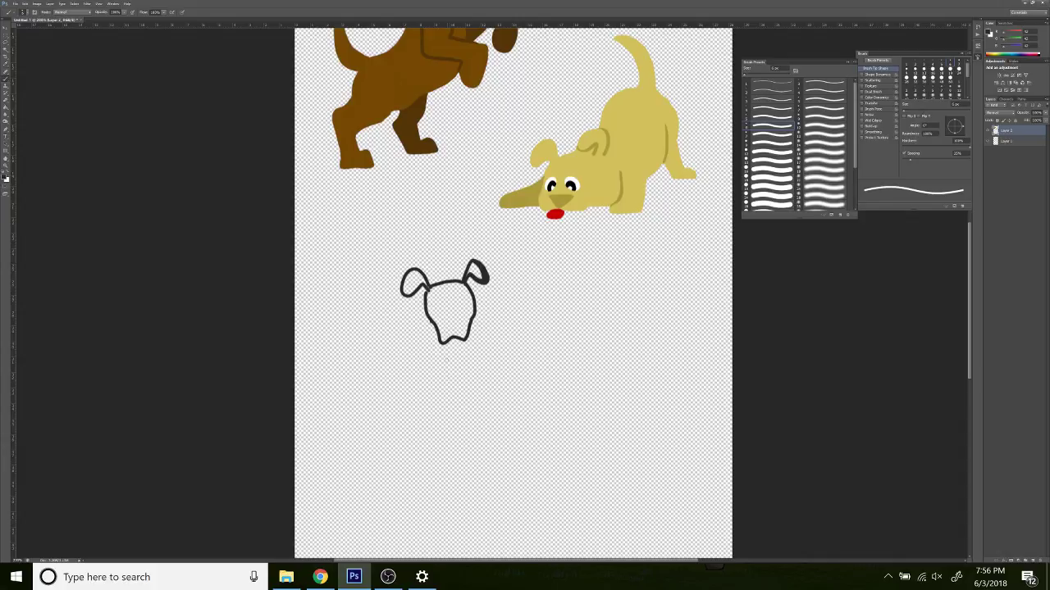
Fill the new head, both ears and the muzzle with solid dark grey and smooth the cheek edge.
{"action": "mouse_move", "coordinate": [406, 284]}
{"action": "left_mouse_down"}
{"action": "mouse_move", "coordinate": [417, 276]}
{"action": "mouse_move", "coordinate": [404, 285]}
{"action": "mouse_move", "coordinate": [411, 294]}
{"action": "mouse_move", "coordinate": [478, 261]}
{"action": "mouse_move", "coordinate": [481, 274]}
{"action": "mouse_move", "coordinate": [474, 265]}
{"action": "mouse_move", "coordinate": [451, 283]}
{"action": "mouse_move", "coordinate": [462, 281]}
{"action": "mouse_move", "coordinate": [443, 282]}
{"action": "mouse_move", "coordinate": [466, 279]}
{"action": "mouse_move", "coordinate": [432, 287]}
{"action": "mouse_move", "coordinate": [456, 287]}
{"action": "mouse_move", "coordinate": [426, 315]}
{"action": "mouse_move", "coordinate": [432, 296]}
{"action": "mouse_move", "coordinate": [443, 320]}
{"action": "mouse_move", "coordinate": [447, 292]}
{"action": "mouse_move", "coordinate": [453, 322]}
{"action": "mouse_move", "coordinate": [457, 289]}
{"action": "mouse_move", "coordinate": [461, 323]}
{"action": "mouse_move", "coordinate": [464, 287]}
{"action": "mouse_move", "coordinate": [464, 325]}
{"action": "mouse_move", "coordinate": [455, 312]}
{"action": "mouse_move", "coordinate": [464, 282]}
{"action": "mouse_move", "coordinate": [466, 322]}
{"action": "mouse_move", "coordinate": [467, 309]}
{"action": "left_mouse_up"}
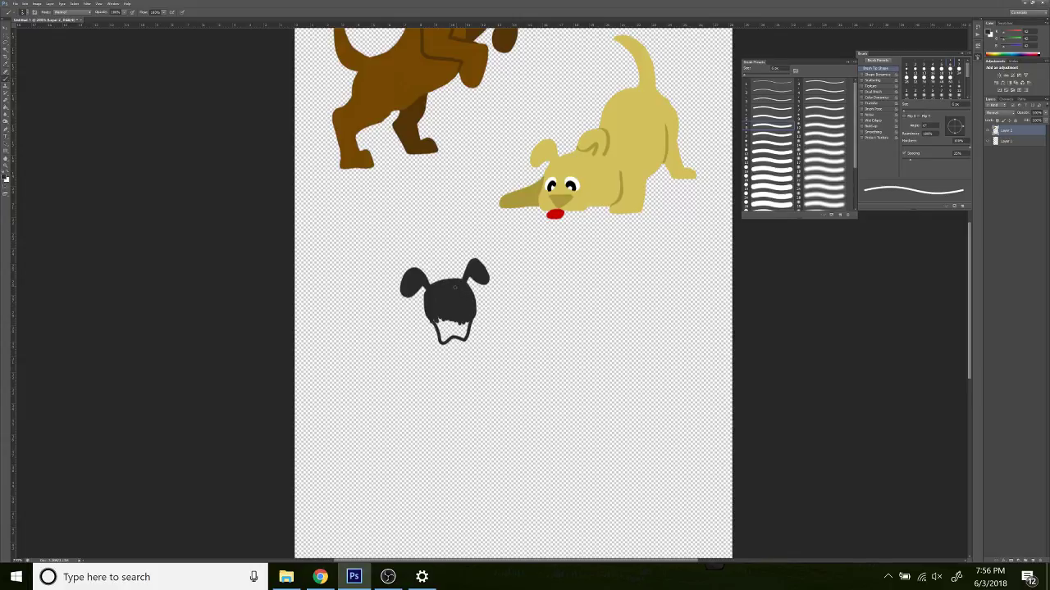
{"action": "mouse_move", "coordinate": [438, 324]}
{"action": "left_mouse_down"}
{"action": "mouse_move", "coordinate": [425, 300]}
{"action": "mouse_move", "coordinate": [432, 331]}
{"action": "mouse_move", "coordinate": [422, 292]}
{"action": "mouse_move", "coordinate": [438, 331]}
{"action": "mouse_move", "coordinate": [443, 317]}
{"action": "mouse_move", "coordinate": [456, 330]}
{"action": "mouse_move", "coordinate": [476, 318]}
{"action": "mouse_move", "coordinate": [467, 287]}
{"action": "left_mouse_up"}
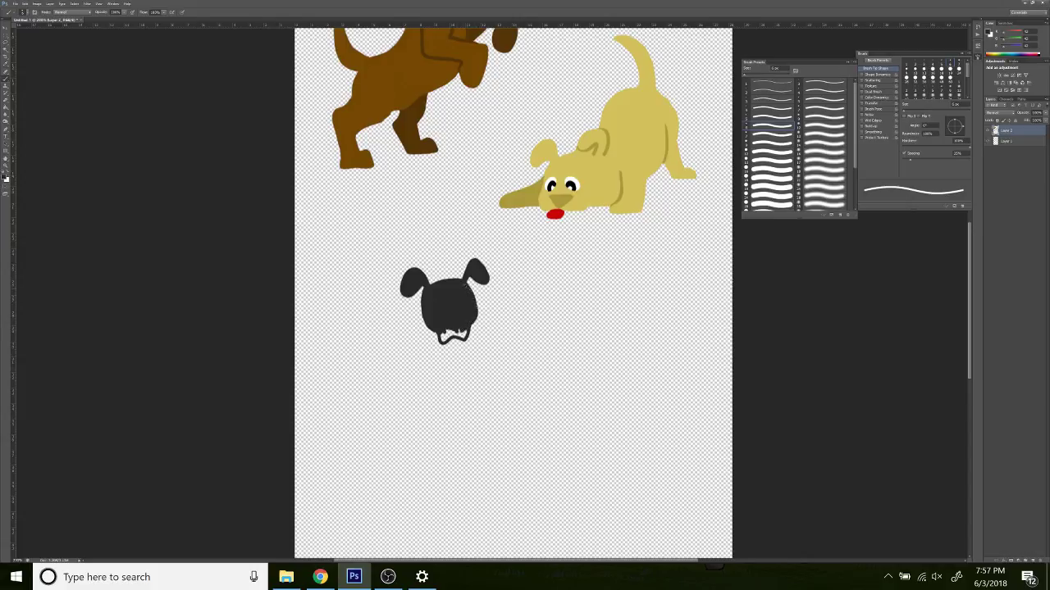
{"action": "mouse_move", "coordinate": [442, 333]}
{"action": "left_mouse_down"}
{"action": "mouse_move", "coordinate": [456, 337]}
{"action": "mouse_move", "coordinate": [449, 332]}
{"action": "left_mouse_up"}
{"action": "left_click_drag", "start_coordinate": [461, 332], "coordinate": [462, 333]}
{"action": "left_click_drag", "start_coordinate": [423, 294], "coordinate": [428, 328]}
Try a sitting body outline with hind legs below the dark grey head and erase it with an enlarged Eraser.
{"action": "mouse_move", "coordinate": [419, 315]}
{"action": "left_mouse_down"}
{"action": "mouse_move", "coordinate": [374, 391]}
{"action": "mouse_move", "coordinate": [374, 427]}
{"action": "left_mouse_up"}
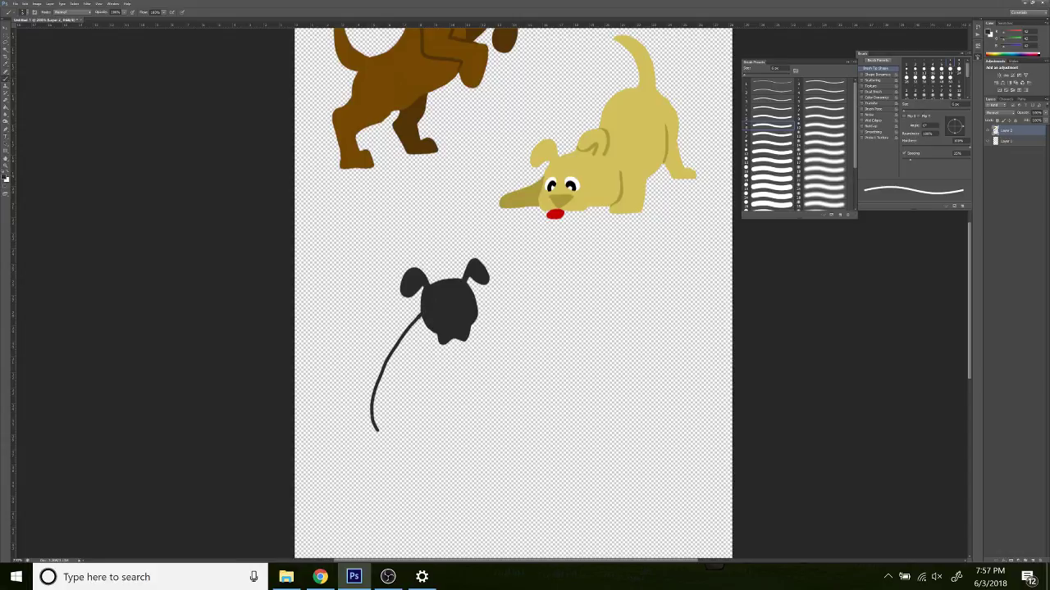
{"action": "mouse_move", "coordinate": [375, 397]}
{"action": "left_mouse_down"}
{"action": "mouse_move", "coordinate": [359, 385]}
{"action": "mouse_move", "coordinate": [369, 462]}
{"action": "mouse_move", "coordinate": [387, 436]}
{"action": "mouse_move", "coordinate": [418, 435]}
{"action": "mouse_move", "coordinate": [441, 406]}
{"action": "mouse_move", "coordinate": [464, 422]}
{"action": "mouse_move", "coordinate": [438, 439]}
{"action": "mouse_move", "coordinate": [447, 449]}
{"action": "mouse_move", "coordinate": [434, 449]}
{"action": "mouse_move", "coordinate": [450, 456]}
{"action": "mouse_move", "coordinate": [443, 446]}
{"action": "left_mouse_up"}
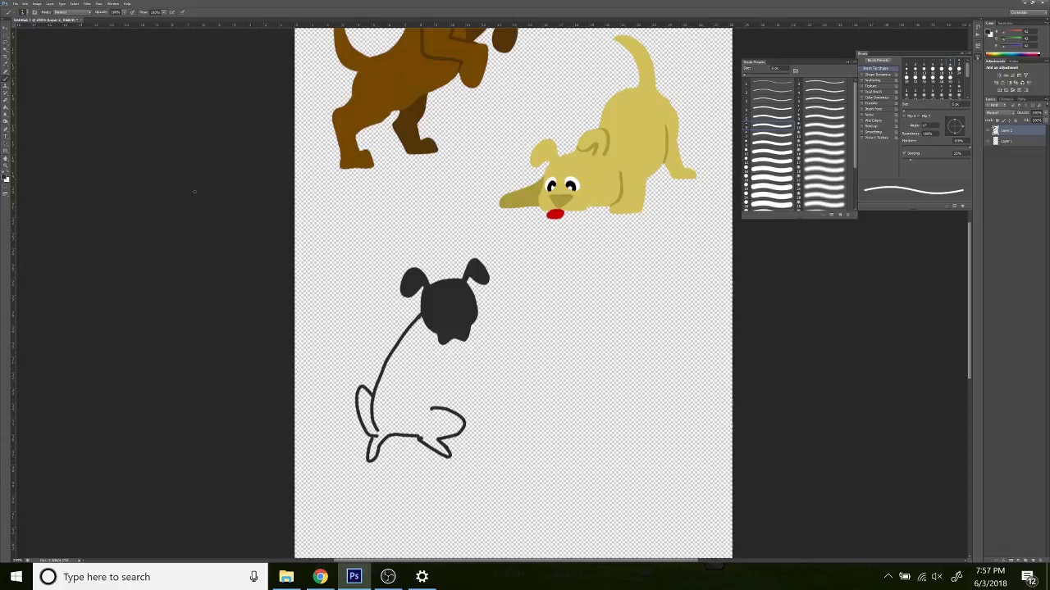
{"action": "left_click", "coordinate": [6, 99]}
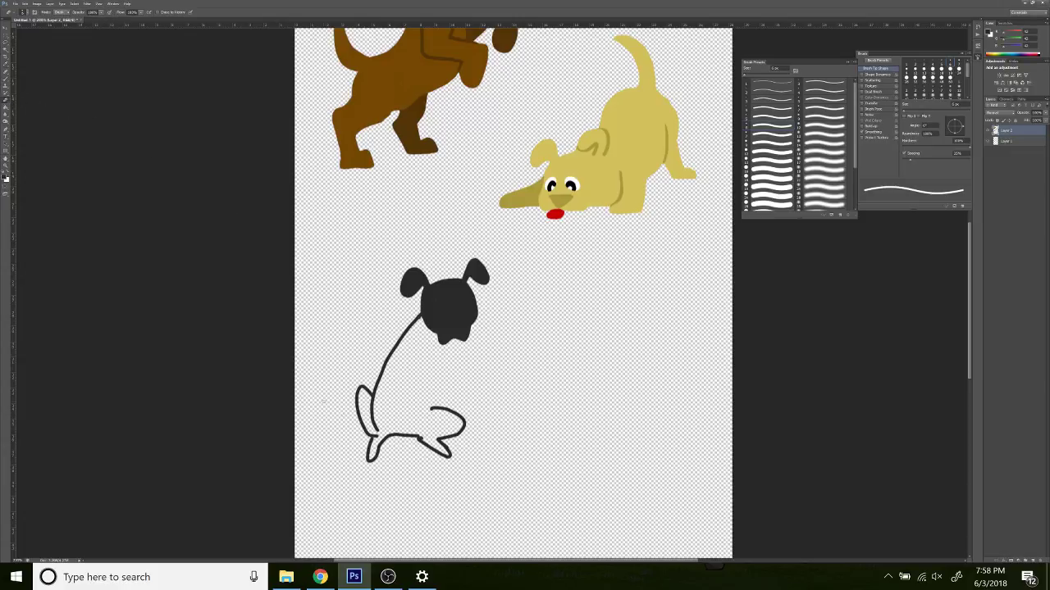
{"action": "left_click", "coordinate": [26, 13]}
{"action": "left_click_drag", "start_coordinate": [26, 36], "coordinate": [37, 36]}
{"action": "mouse_move", "coordinate": [344, 406]}
{"action": "left_mouse_down"}
{"action": "mouse_move", "coordinate": [369, 447]}
{"action": "mouse_move", "coordinate": [368, 386]}
{"action": "mouse_move", "coordinate": [415, 452]}
{"action": "mouse_move", "coordinate": [421, 429]}
{"action": "mouse_move", "coordinate": [448, 462]}
{"action": "mouse_move", "coordinate": [451, 414]}
{"action": "mouse_move", "coordinate": [435, 401]}
{"action": "mouse_move", "coordinate": [410, 322]}
{"action": "mouse_move", "coordinate": [379, 376]}
{"action": "mouse_move", "coordinate": [386, 358]}
{"action": "left_mouse_up"}
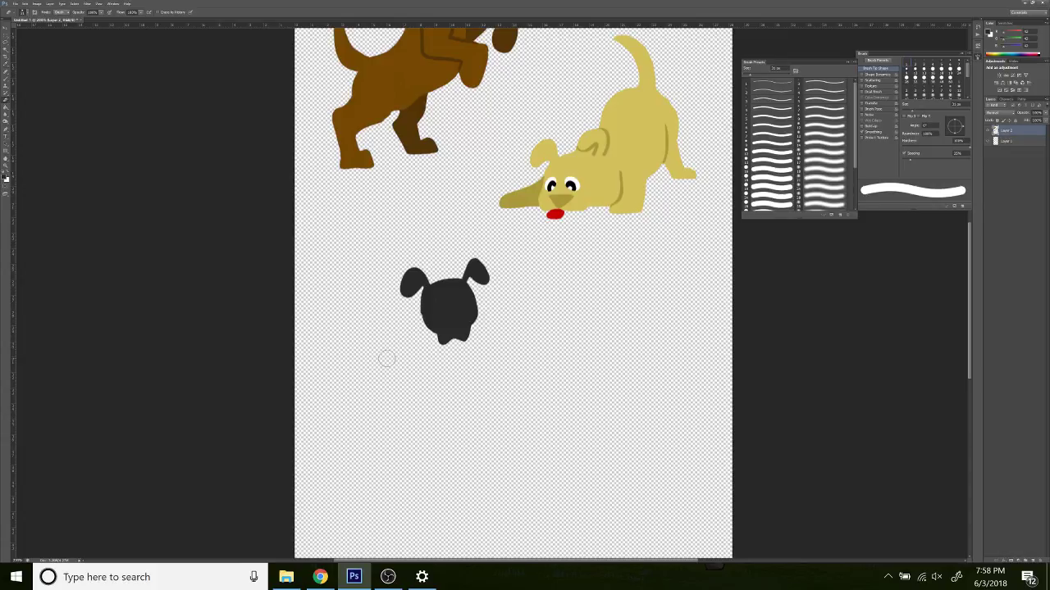
Sketch a standing body outline from the dark grey head, with a long back, raised tail, belly and two front legs.
{"action": "left_click", "coordinate": [11, 83]}
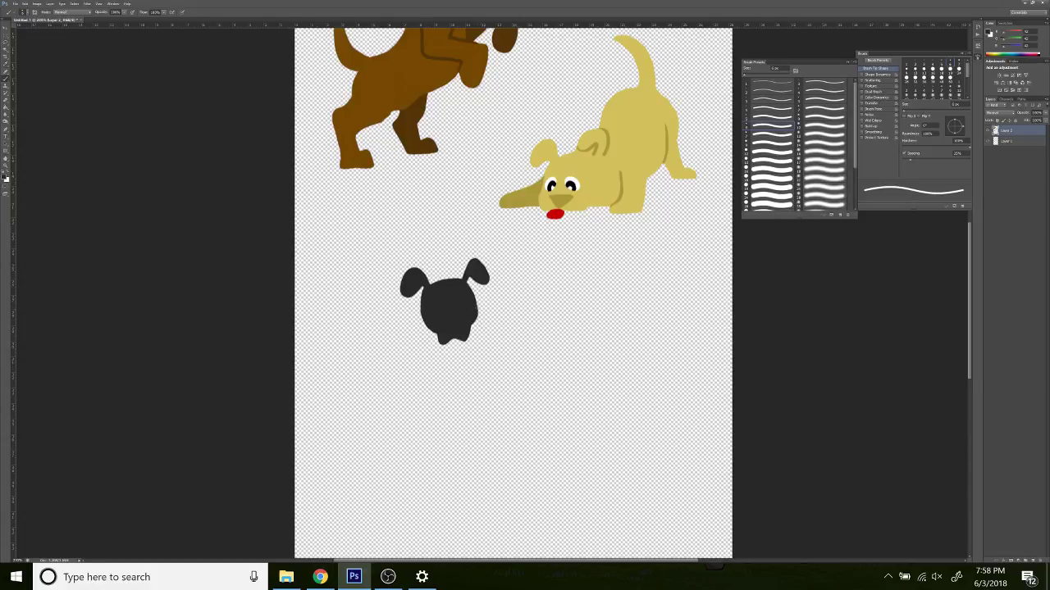
{"action": "mouse_move", "coordinate": [478, 306]}
{"action": "left_mouse_down"}
{"action": "mouse_move", "coordinate": [497, 323]}
{"action": "mouse_move", "coordinate": [548, 330]}
{"action": "mouse_move", "coordinate": [590, 325]}
{"action": "mouse_move", "coordinate": [632, 291]}
{"action": "mouse_move", "coordinate": [643, 292]}
{"action": "mouse_move", "coordinate": [644, 316]}
{"action": "left_mouse_up"}
{"action": "key", "text": "ctrl+z"}
{"action": "mouse_move", "coordinate": [584, 324]}
{"action": "left_mouse_down"}
{"action": "mouse_move", "coordinate": [628, 291]}
{"action": "mouse_move", "coordinate": [594, 336]}
{"action": "mouse_move", "coordinate": [607, 326]}
{"action": "mouse_move", "coordinate": [629, 291]}
{"action": "mouse_move", "coordinate": [620, 316]}
{"action": "left_mouse_up"}
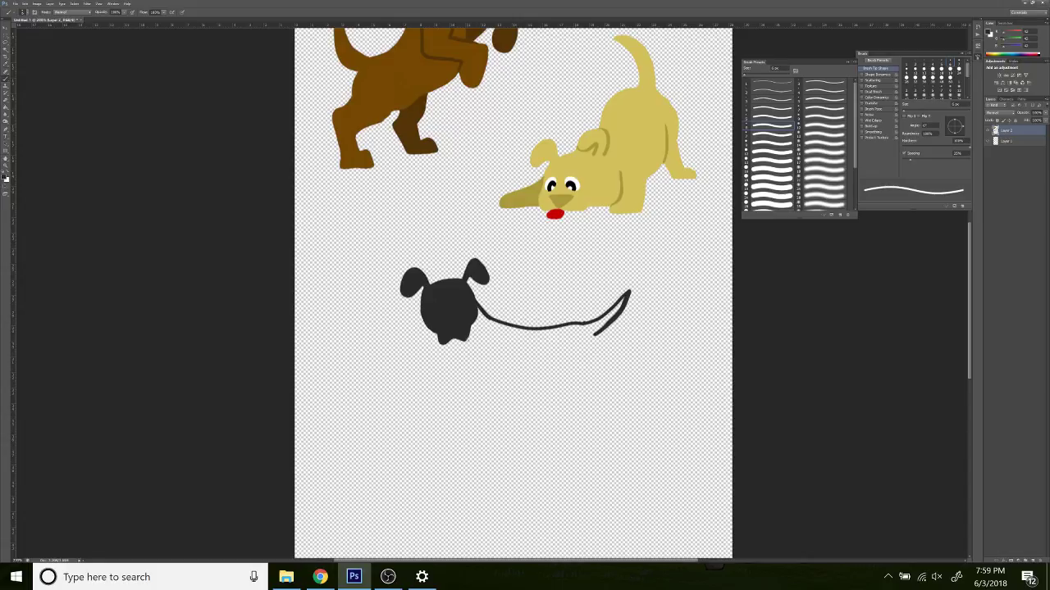
{"action": "mouse_move", "coordinate": [470, 332]}
{"action": "left_mouse_down"}
{"action": "mouse_move", "coordinate": [477, 368]}
{"action": "mouse_move", "coordinate": [503, 393]}
{"action": "mouse_move", "coordinate": [567, 377]}
{"action": "left_mouse_up"}
{"action": "left_click_drag", "start_coordinate": [473, 361], "coordinate": [454, 412]}
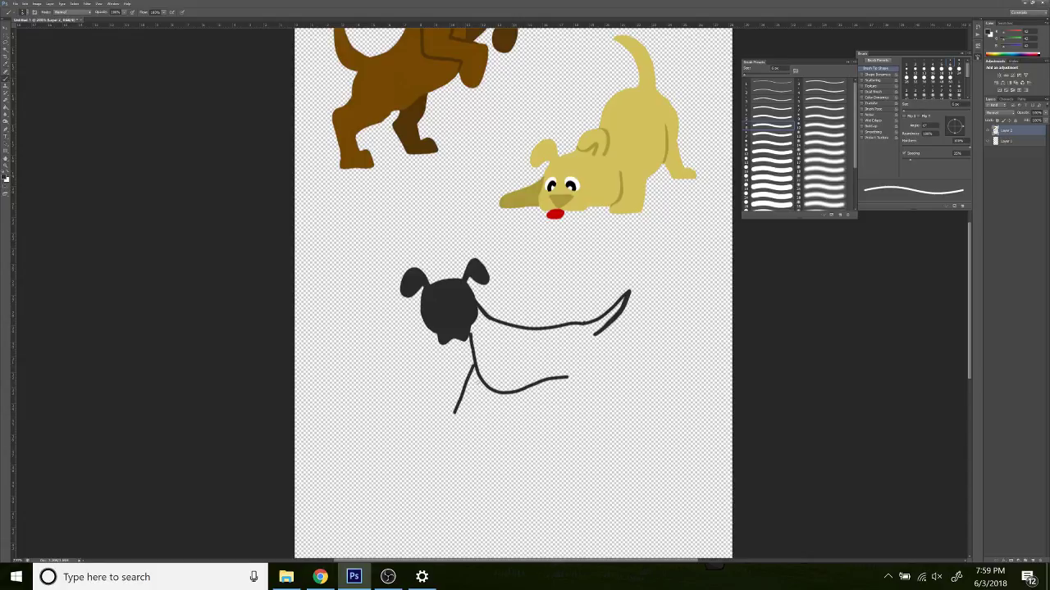
{"action": "mouse_move", "coordinate": [454, 413]}
{"action": "left_mouse_down"}
{"action": "mouse_move", "coordinate": [448, 430]}
{"action": "mouse_move", "coordinate": [466, 426]}
{"action": "mouse_move", "coordinate": [484, 392]}
{"action": "mouse_move", "coordinate": [514, 400]}
{"action": "mouse_move", "coordinate": [513, 432]}
{"action": "mouse_move", "coordinate": [534, 433]}
{"action": "mouse_move", "coordinate": [537, 385]}
{"action": "left_mouse_up"}
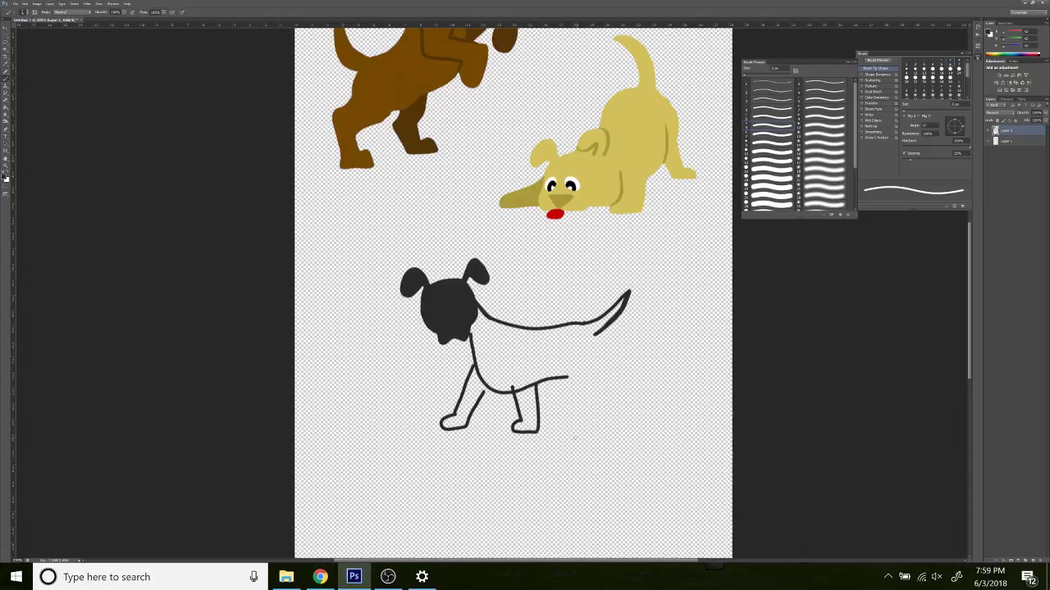
Erase the entire dark grey dog, including its filled head and body outline.
{"action": "left_click", "coordinate": [6, 107]}
{"action": "mouse_move", "coordinate": [397, 275]}
{"action": "left_mouse_down"}
{"action": "mouse_move", "coordinate": [417, 326]}
{"action": "mouse_move", "coordinate": [438, 322]}
{"action": "mouse_move", "coordinate": [444, 269]}
{"action": "mouse_move", "coordinate": [451, 337]}
{"action": "mouse_move", "coordinate": [468, 346]}
{"action": "mouse_move", "coordinate": [478, 264]}
{"action": "mouse_move", "coordinate": [502, 315]}
{"action": "mouse_move", "coordinate": [586, 317]}
{"action": "mouse_move", "coordinate": [504, 332]}
{"action": "mouse_move", "coordinate": [595, 337]}
{"action": "mouse_move", "coordinate": [633, 297]}
{"action": "mouse_move", "coordinate": [575, 371]}
{"action": "mouse_move", "coordinate": [542, 375]}
{"action": "mouse_move", "coordinate": [518, 438]}
{"action": "mouse_move", "coordinate": [490, 347]}
{"action": "mouse_move", "coordinate": [475, 426]}
{"action": "mouse_move", "coordinate": [459, 437]}
{"action": "mouse_move", "coordinate": [456, 398]}
{"action": "mouse_move", "coordinate": [443, 401]}
{"action": "mouse_move", "coordinate": [440, 435]}
{"action": "left_mouse_up"}
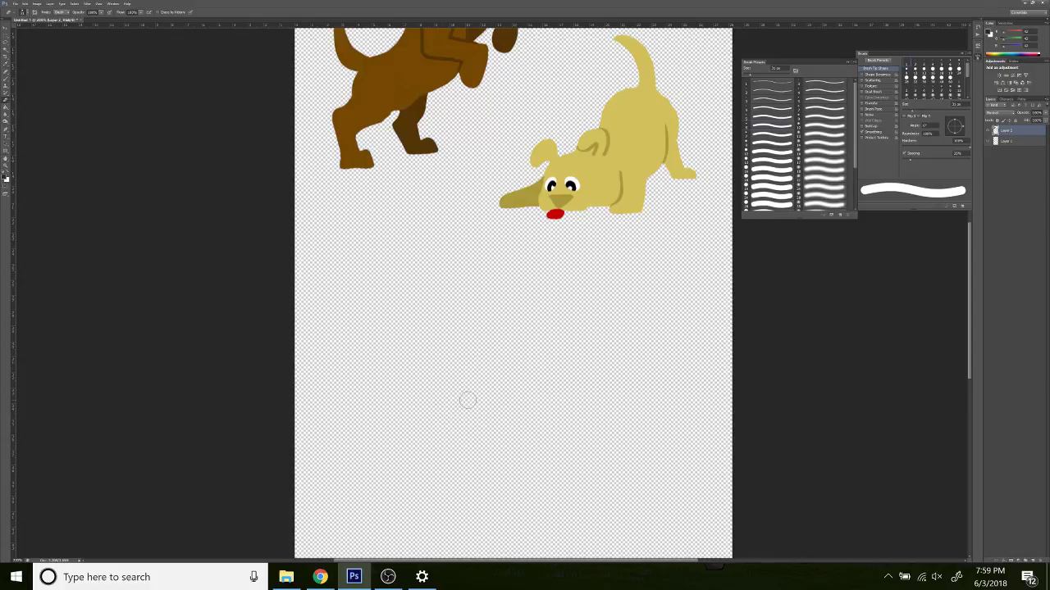
Brush the dark grey outline of an upside-down dog head with an open mouth and ears spread flat beneath it.
{"action": "left_click", "coordinate": [6, 80]}
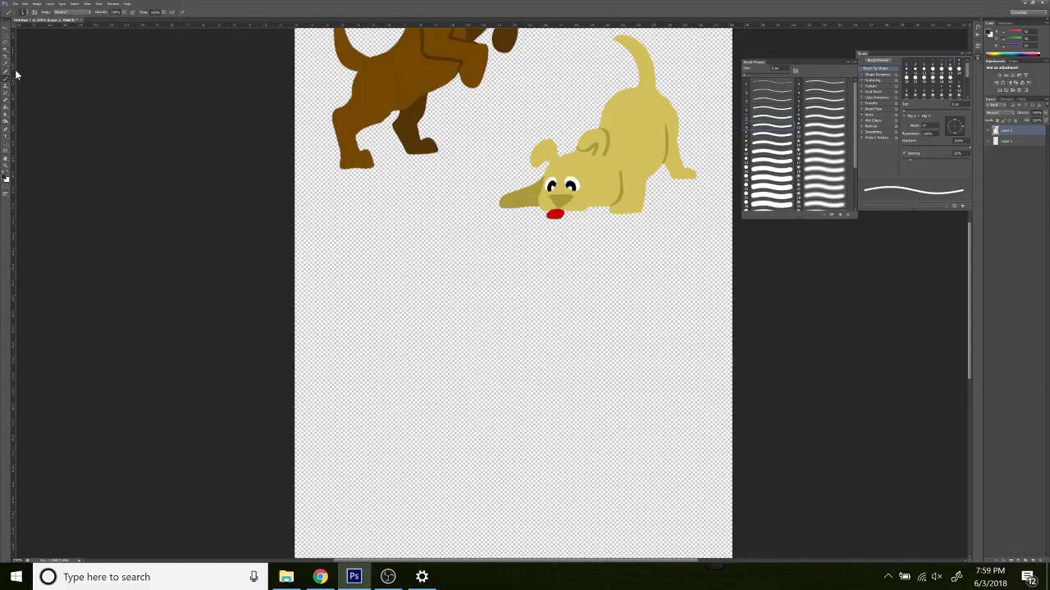
{"action": "mouse_move", "coordinate": [325, 406]}
{"action": "left_mouse_down"}
{"action": "mouse_move", "coordinate": [374, 400]}
{"action": "mouse_move", "coordinate": [314, 409]}
{"action": "mouse_move", "coordinate": [316, 397]}
{"action": "mouse_move", "coordinate": [341, 391]}
{"action": "mouse_move", "coordinate": [409, 402]}
{"action": "mouse_move", "coordinate": [385, 389]}
{"action": "left_mouse_up"}
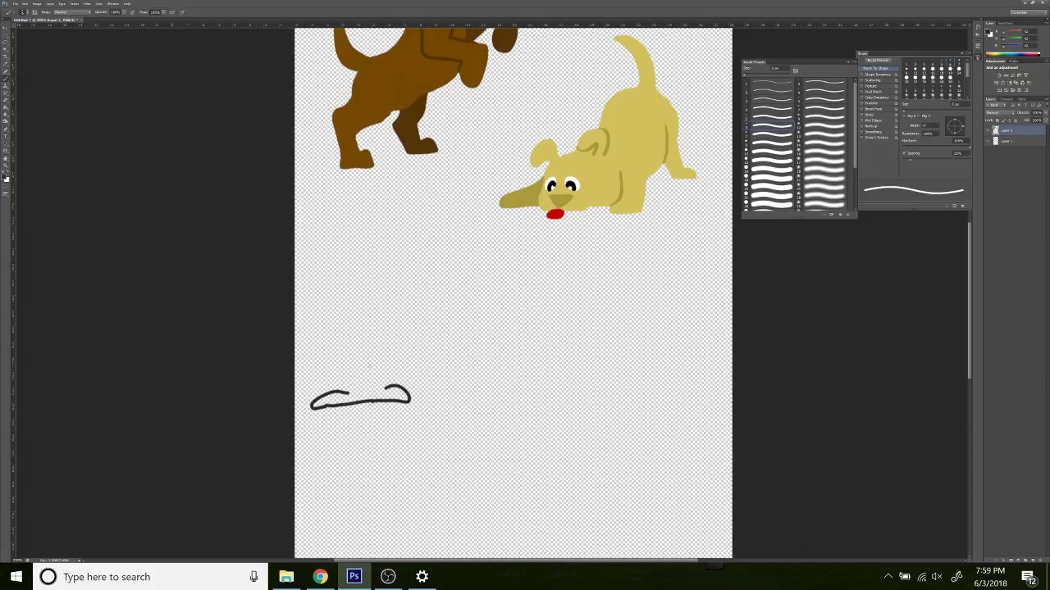
{"action": "mouse_move", "coordinate": [363, 366]}
{"action": "left_mouse_down"}
{"action": "mouse_move", "coordinate": [400, 361]}
{"action": "mouse_move", "coordinate": [388, 389]}
{"action": "mouse_move", "coordinate": [363, 365]}
{"action": "mouse_move", "coordinate": [369, 338]}
{"action": "mouse_move", "coordinate": [356, 338]}
{"action": "mouse_move", "coordinate": [344, 386]}
{"action": "left_mouse_up"}
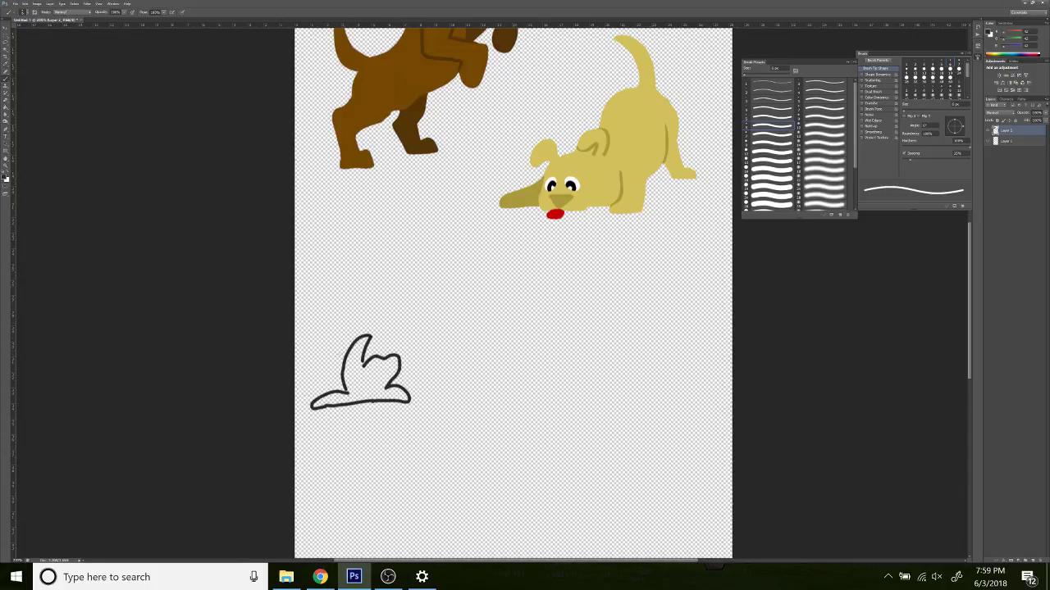
Outline the dog's body lying on its back around the head, with bent front legs and hind legs raised upward.
{"action": "mouse_move", "coordinate": [341, 356]}
{"action": "left_mouse_down"}
{"action": "mouse_move", "coordinate": [318, 346]}
{"action": "mouse_move", "coordinate": [311, 311]}
{"action": "mouse_move", "coordinate": [330, 310]}
{"action": "mouse_move", "coordinate": [338, 332]}
{"action": "mouse_move", "coordinate": [401, 309]}
{"action": "left_mouse_up"}
{"action": "mouse_move", "coordinate": [407, 354]}
{"action": "left_mouse_down"}
{"action": "mouse_move", "coordinate": [396, 330]}
{"action": "mouse_move", "coordinate": [407, 309]}
{"action": "mouse_move", "coordinate": [425, 327]}
{"action": "mouse_move", "coordinate": [412, 340]}
{"action": "mouse_move", "coordinate": [435, 353]}
{"action": "mouse_move", "coordinate": [408, 389]}
{"action": "mouse_move", "coordinate": [468, 365]}
{"action": "mouse_move", "coordinate": [483, 314]}
{"action": "mouse_move", "coordinate": [464, 303]}
{"action": "mouse_move", "coordinate": [470, 276]}
{"action": "left_mouse_up"}
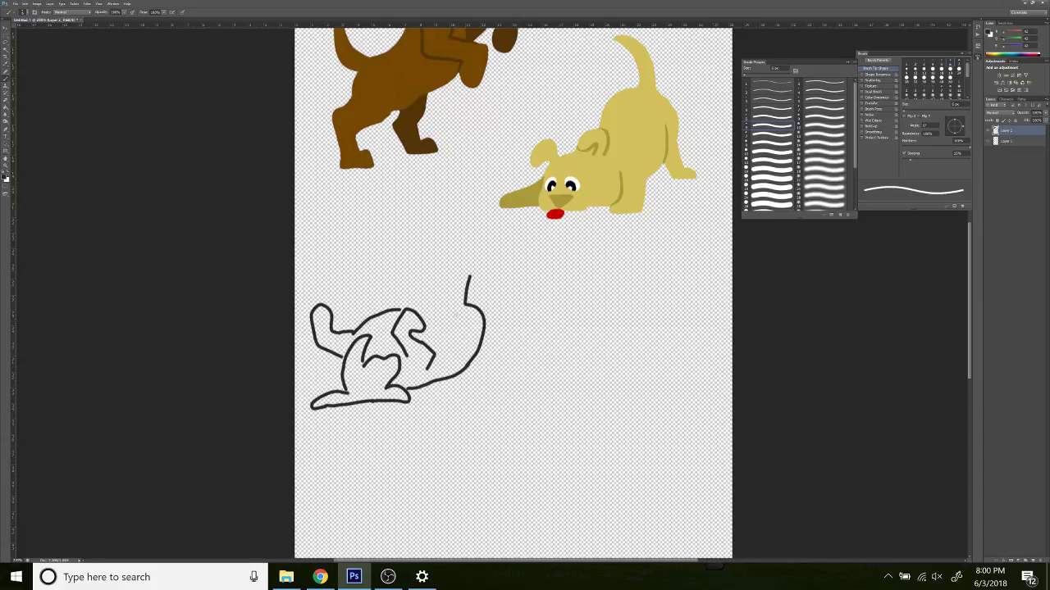
{"action": "mouse_move", "coordinate": [453, 316]}
{"action": "left_mouse_down"}
{"action": "mouse_move", "coordinate": [460, 262]}
{"action": "mouse_move", "coordinate": [462, 279]}
{"action": "left_mouse_up"}
{"action": "left_click_drag", "start_coordinate": [416, 315], "coordinate": [465, 318]}
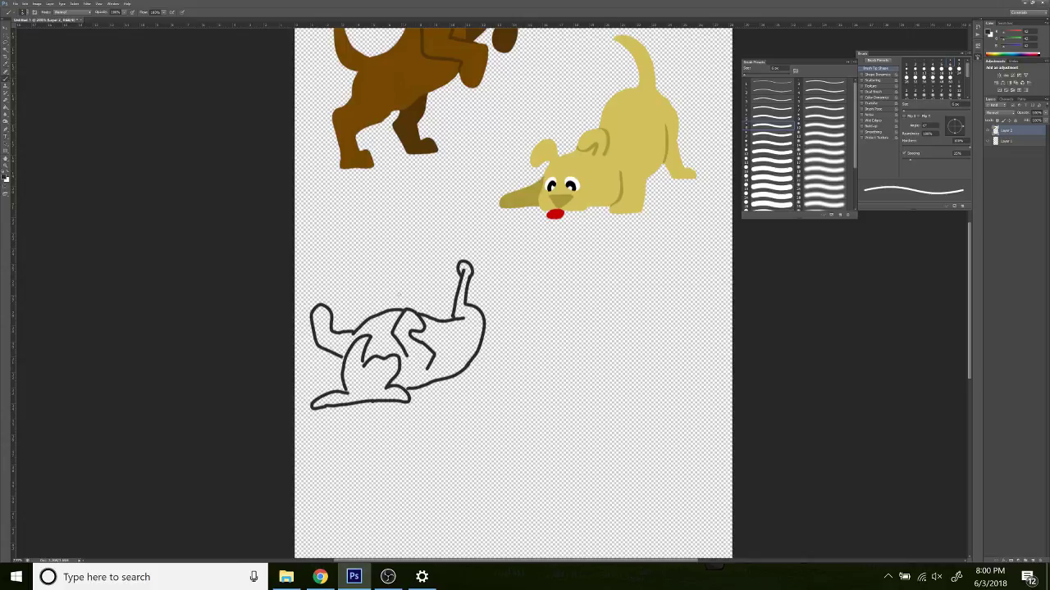
{"action": "mouse_move", "coordinate": [383, 310]}
{"action": "left_mouse_down"}
{"action": "mouse_move", "coordinate": [402, 293]}
{"action": "mouse_move", "coordinate": [411, 305]}
{"action": "mouse_move", "coordinate": [420, 263]}
{"action": "mouse_move", "coordinate": [418, 318]}
{"action": "left_mouse_up"}
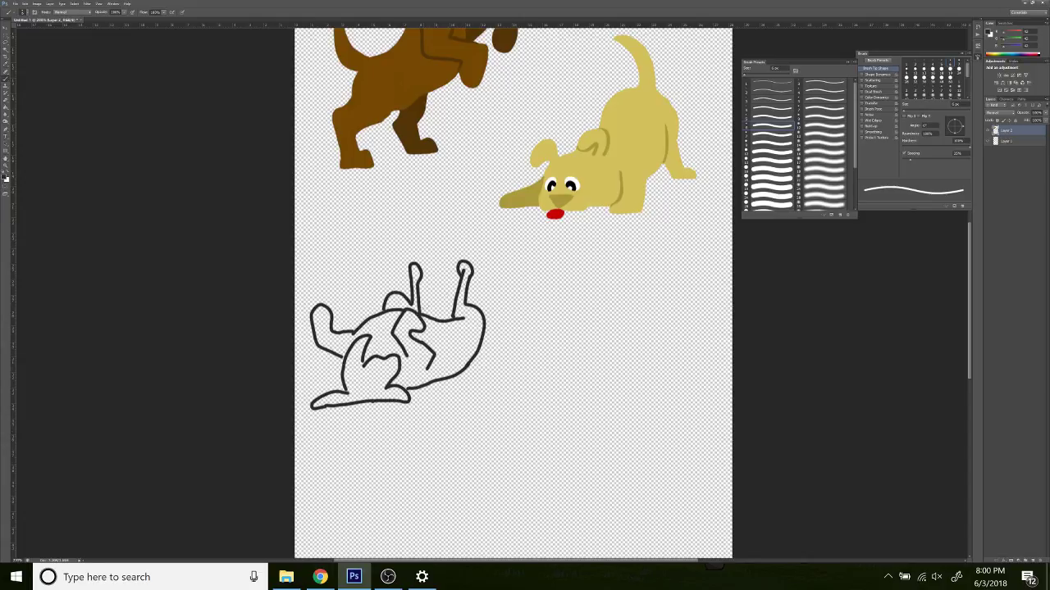
Undo the stray belly stroke and outline a curved, downward-hanging tail at the dog's rump.
{"action": "mouse_move", "coordinate": [433, 313]}
{"action": "left_mouse_down"}
{"action": "mouse_move", "coordinate": [438, 273]}
{"action": "mouse_move", "coordinate": [439, 323]}
{"action": "left_mouse_up"}
{"action": "key", "text": "ctrl+z"}
{"action": "mouse_move", "coordinate": [471, 362]}
{"action": "left_mouse_down"}
{"action": "mouse_move", "coordinate": [499, 367]}
{"action": "mouse_move", "coordinate": [500, 385]}
{"action": "mouse_move", "coordinate": [509, 361]}
{"action": "mouse_move", "coordinate": [477, 350]}
{"action": "left_mouse_up"}
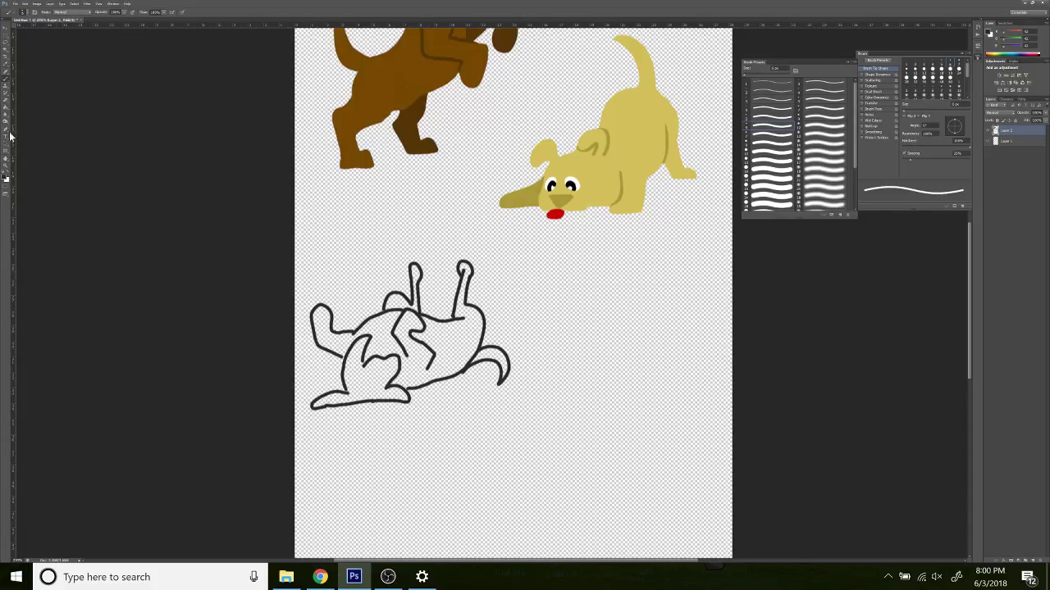
Sample the red of the yellow dog's tongue and paint a filled red tongue in the upside-down dog's open mouth.
{"action": "left_click", "coordinate": [10, 66]}
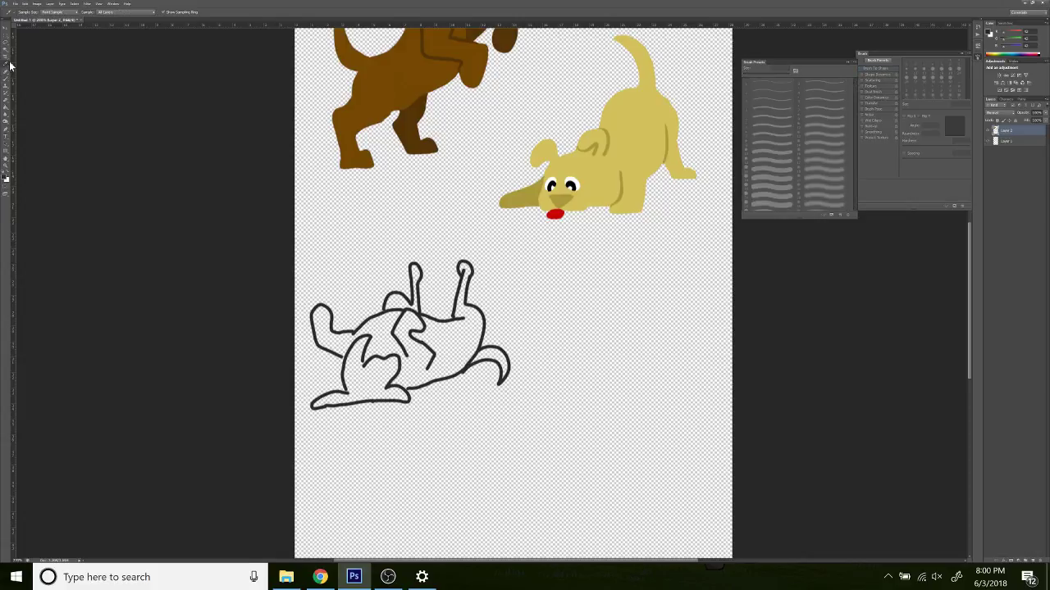
{"action": "left_click", "coordinate": [554, 212]}
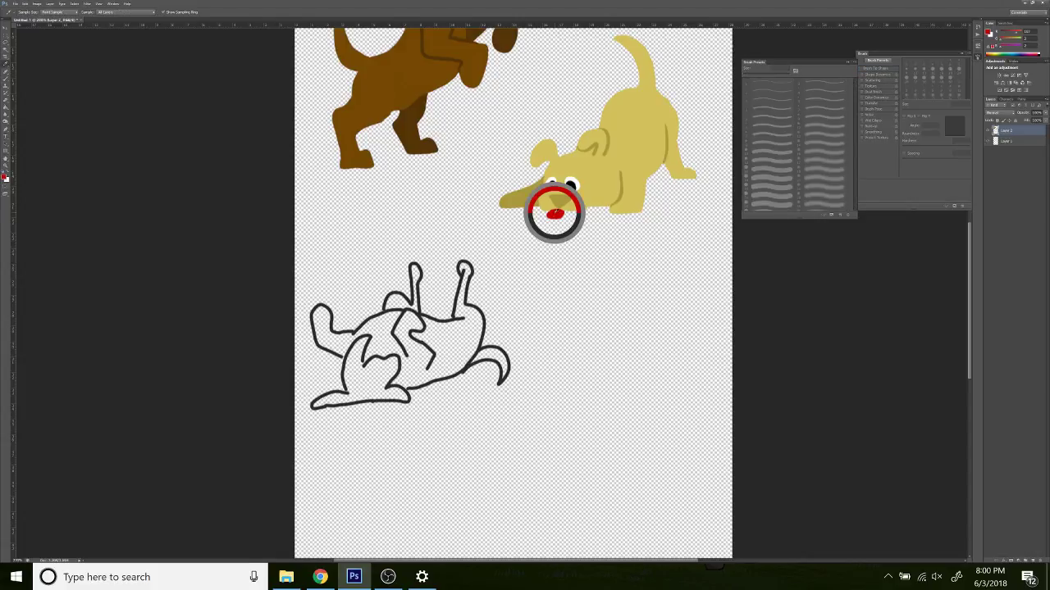
{"action": "left_click", "coordinate": [10, 82]}
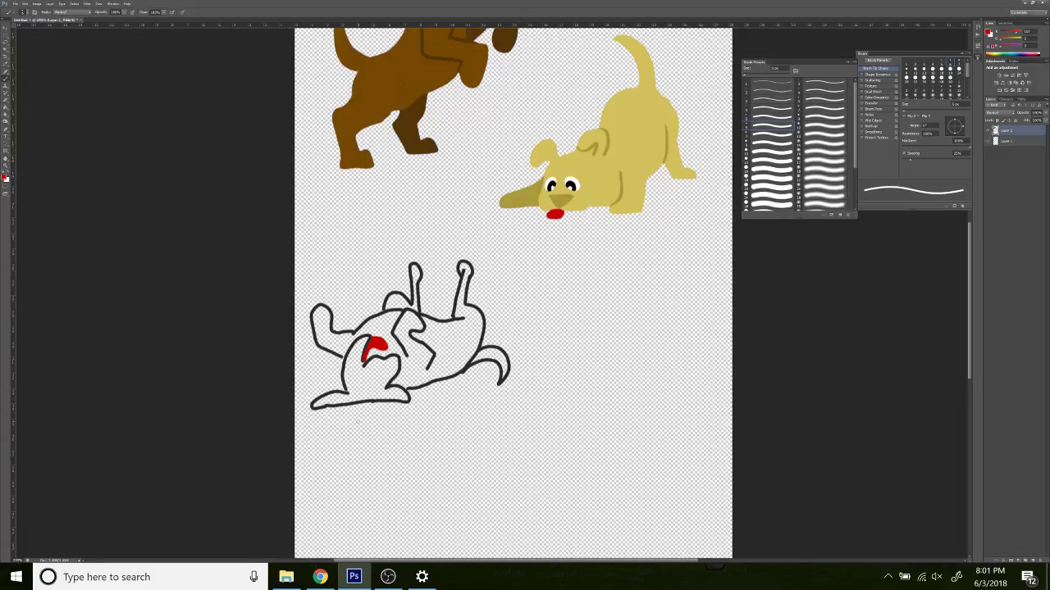
Sample the dark grey outline colour and reinforce the outline between the ears along the underside of the head.
{"action": "left_click", "coordinate": [8, 68]}
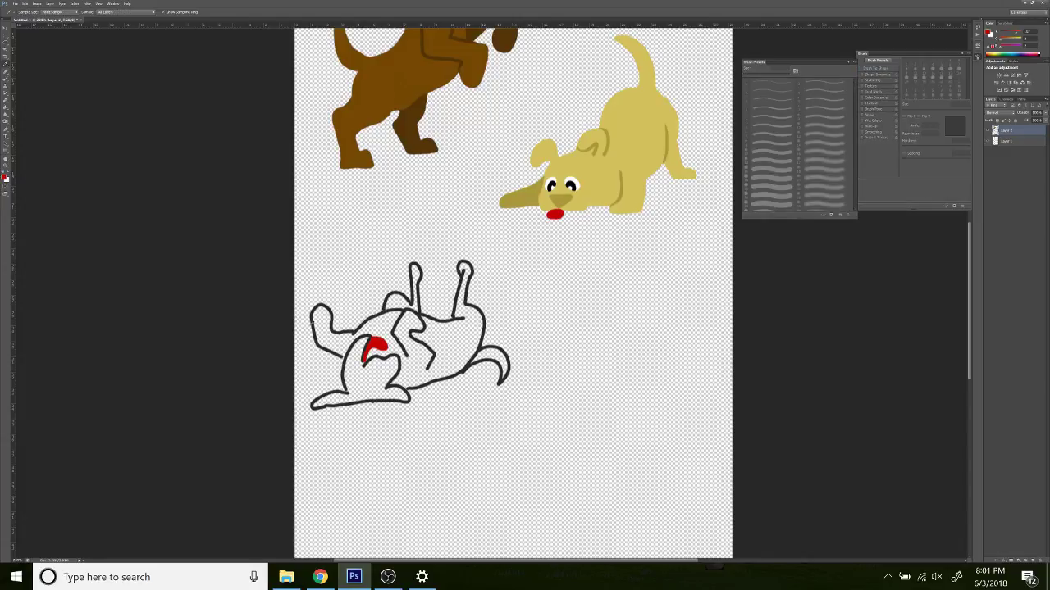
{"action": "left_click", "coordinate": [332, 315]}
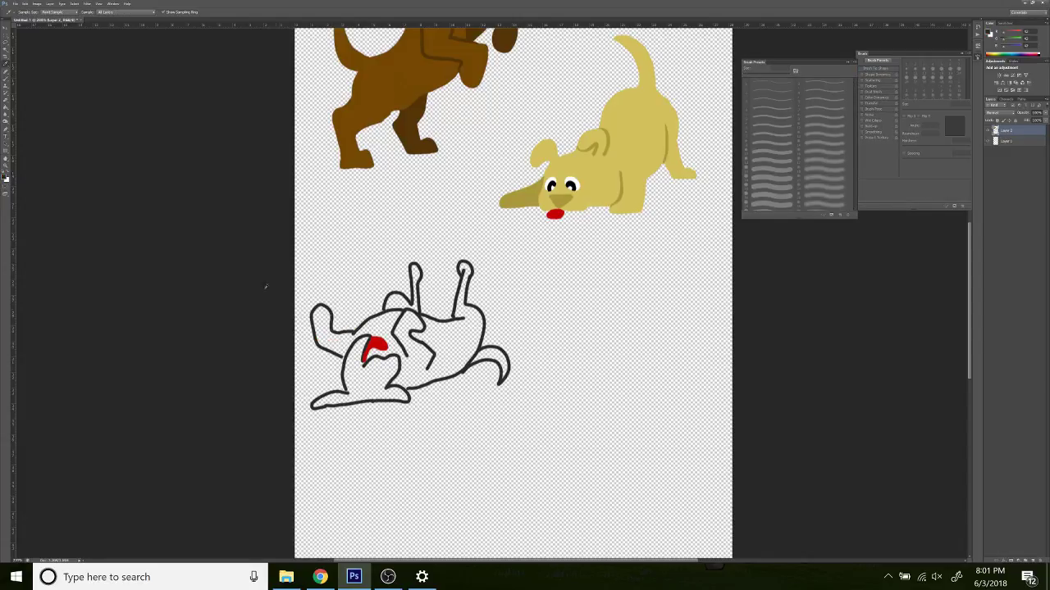
{"action": "left_click", "coordinate": [12, 83]}
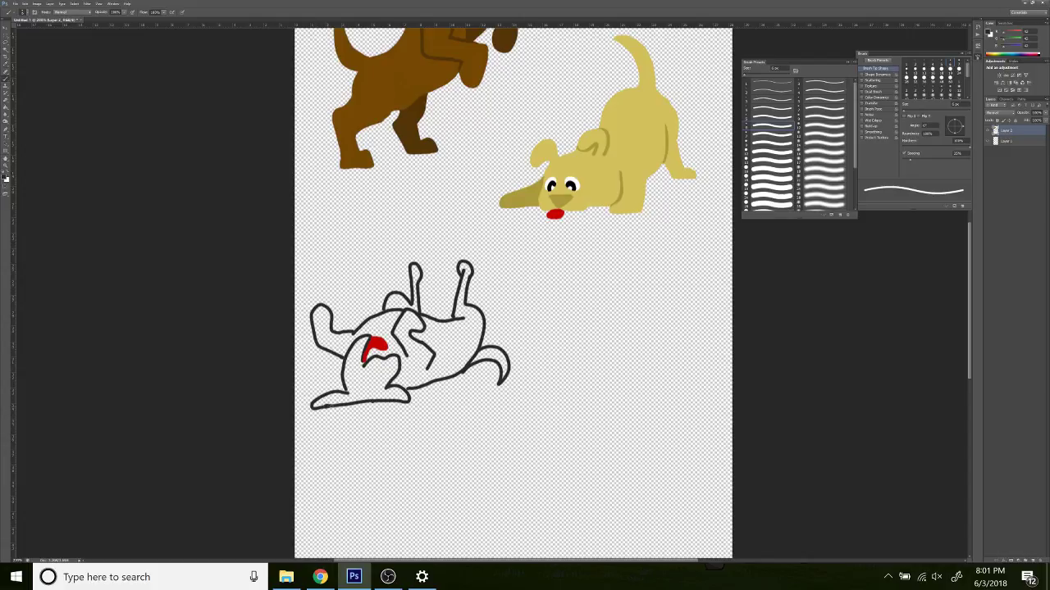
{"action": "left_click_drag", "start_coordinate": [341, 402], "coordinate": [362, 399]}
Fill the rolled-over dog's head, body, legs and tail with dark grey using the Paint Bucket.
{"action": "left_click", "coordinate": [8, 108]}
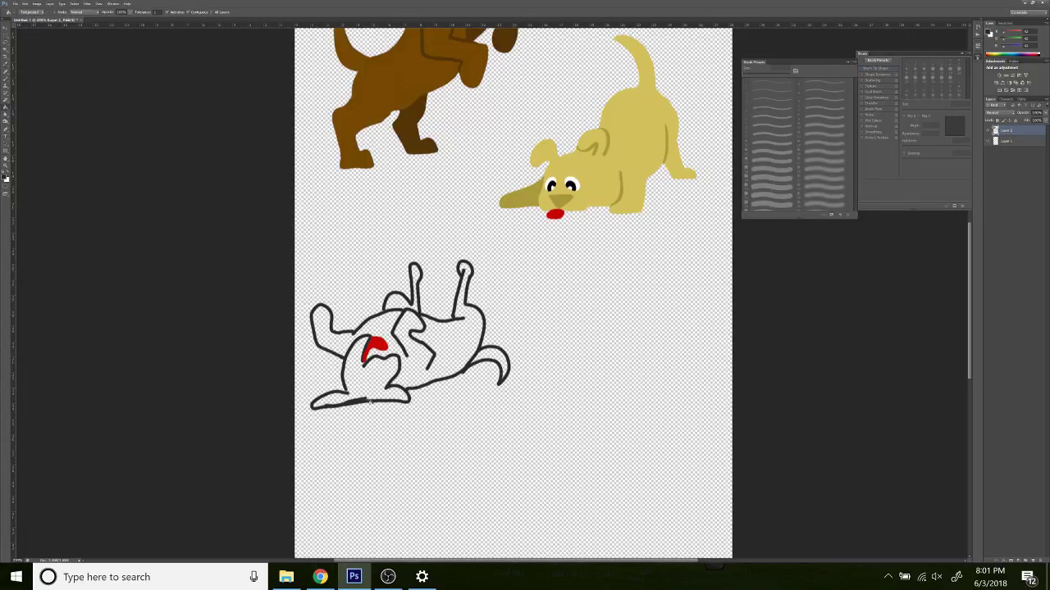
{"action": "left_click", "coordinate": [384, 385]}
{"action": "left_click", "coordinate": [339, 341]}
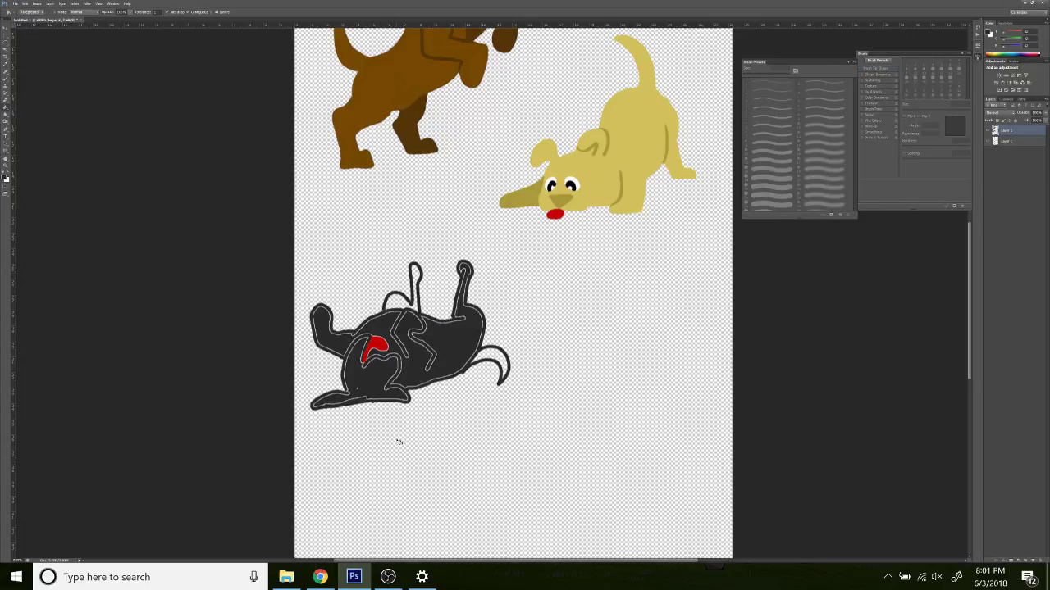
{"action": "left_click", "coordinate": [402, 296]}
{"action": "left_click", "coordinate": [496, 361]}
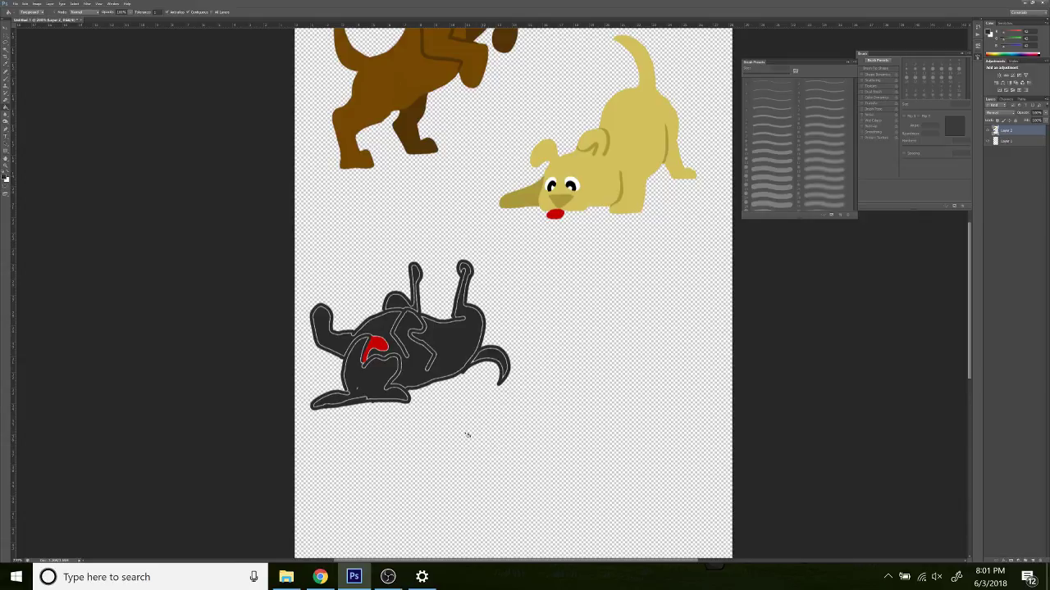
Switch the foreground colour to black and paint a filled nose on the upside-down dog's muzzle.
{"action": "left_click", "coordinate": [8, 173]}
{"action": "left_click", "coordinate": [6, 87]}
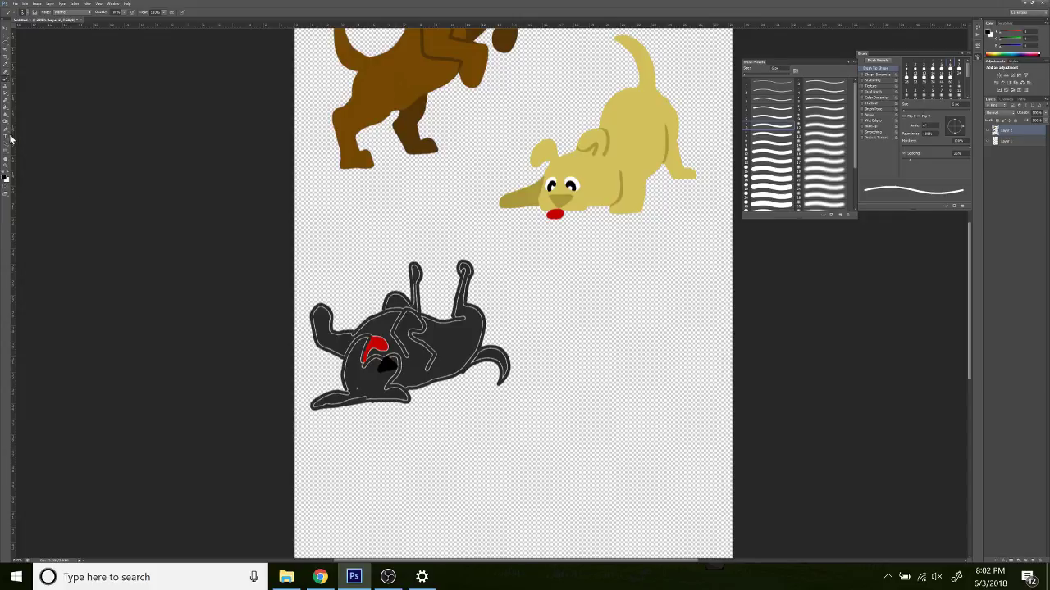
{"action": "left_click", "coordinate": [6, 166]}
{"action": "left_click", "coordinate": [422, 343]}
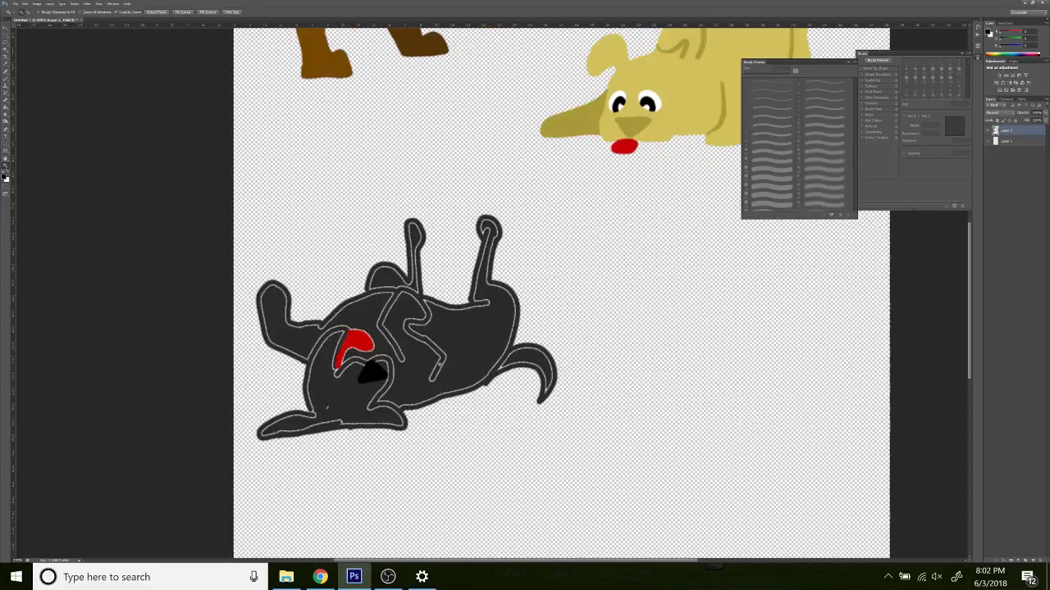
Paint the upside-down dog's raised far hind leg, the rounded limb beside it and the tail solid black.
{"action": "left_click", "coordinate": [433, 340]}
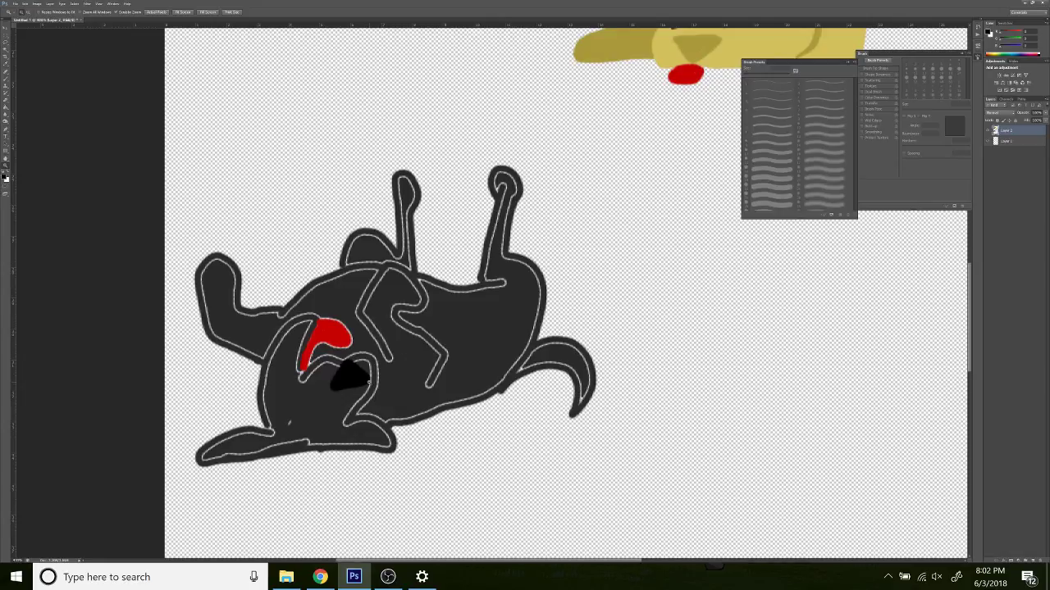
{"action": "left_click", "coordinate": [6, 93]}
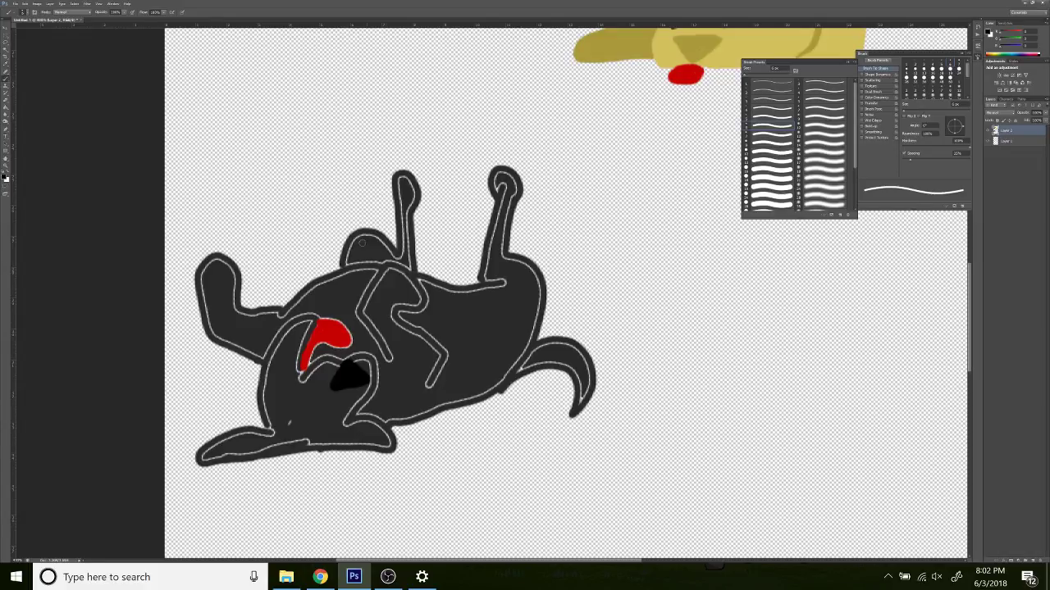
{"action": "mouse_move", "coordinate": [344, 261]}
{"action": "left_mouse_down"}
{"action": "mouse_move", "coordinate": [361, 232]}
{"action": "mouse_move", "coordinate": [387, 248]}
{"action": "mouse_move", "coordinate": [368, 235]}
{"action": "mouse_move", "coordinate": [349, 247]}
{"action": "mouse_move", "coordinate": [365, 232]}
{"action": "mouse_move", "coordinate": [398, 248]}
{"action": "mouse_move", "coordinate": [393, 177]}
{"action": "mouse_move", "coordinate": [408, 174]}
{"action": "mouse_move", "coordinate": [418, 196]}
{"action": "mouse_move", "coordinate": [414, 269]}
{"action": "mouse_move", "coordinate": [341, 260]}
{"action": "mouse_move", "coordinate": [412, 273]}
{"action": "mouse_move", "coordinate": [356, 252]}
{"action": "mouse_move", "coordinate": [348, 259]}
{"action": "mouse_move", "coordinate": [377, 251]}
{"action": "mouse_move", "coordinate": [361, 247]}
{"action": "mouse_move", "coordinate": [372, 243]}
{"action": "mouse_move", "coordinate": [400, 260]}
{"action": "mouse_move", "coordinate": [402, 242]}
{"action": "mouse_move", "coordinate": [410, 259]}
{"action": "mouse_move", "coordinate": [414, 206]}
{"action": "left_mouse_up"}
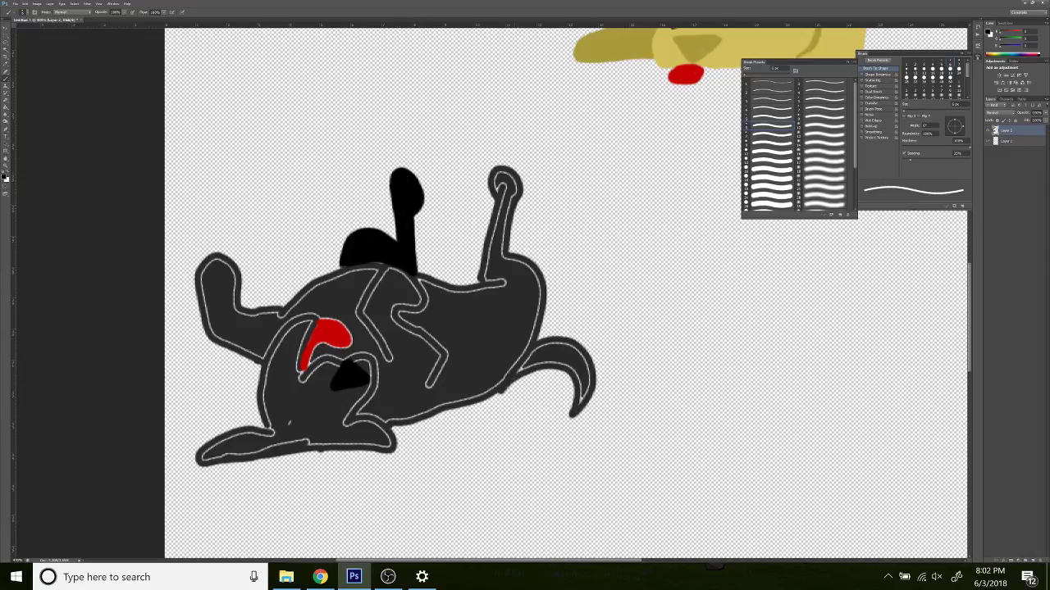
{"action": "mouse_move", "coordinate": [504, 390]}
{"action": "left_mouse_down"}
{"action": "mouse_move", "coordinate": [551, 338]}
{"action": "mouse_move", "coordinate": [577, 346]}
{"action": "mouse_move", "coordinate": [595, 375]}
{"action": "mouse_move", "coordinate": [592, 406]}
{"action": "mouse_move", "coordinate": [571, 419]}
{"action": "mouse_move", "coordinate": [568, 375]}
{"action": "mouse_move", "coordinate": [536, 356]}
{"action": "mouse_move", "coordinate": [527, 373]}
{"action": "mouse_move", "coordinate": [544, 350]}
{"action": "mouse_move", "coordinate": [571, 351]}
{"action": "mouse_move", "coordinate": [548, 343]}
{"action": "mouse_move", "coordinate": [572, 352]}
{"action": "mouse_move", "coordinate": [566, 343]}
{"action": "mouse_move", "coordinate": [550, 365]}
{"action": "mouse_move", "coordinate": [579, 365]}
{"action": "mouse_move", "coordinate": [580, 396]}
{"action": "left_mouse_up"}
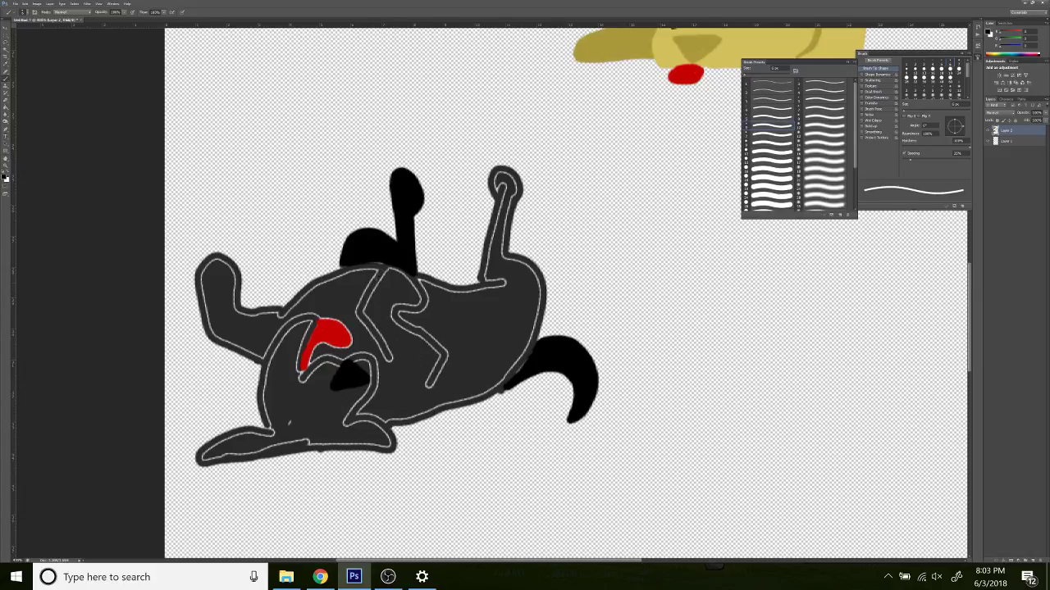
Trace the folded foreleg's contours in black and paint the foreleg extending behind the upside-down dog's head solid black.
{"action": "mouse_move", "coordinate": [382, 264]}
{"action": "left_mouse_down"}
{"action": "mouse_move", "coordinate": [355, 320]}
{"action": "mouse_move", "coordinate": [392, 366]}
{"action": "left_mouse_up"}
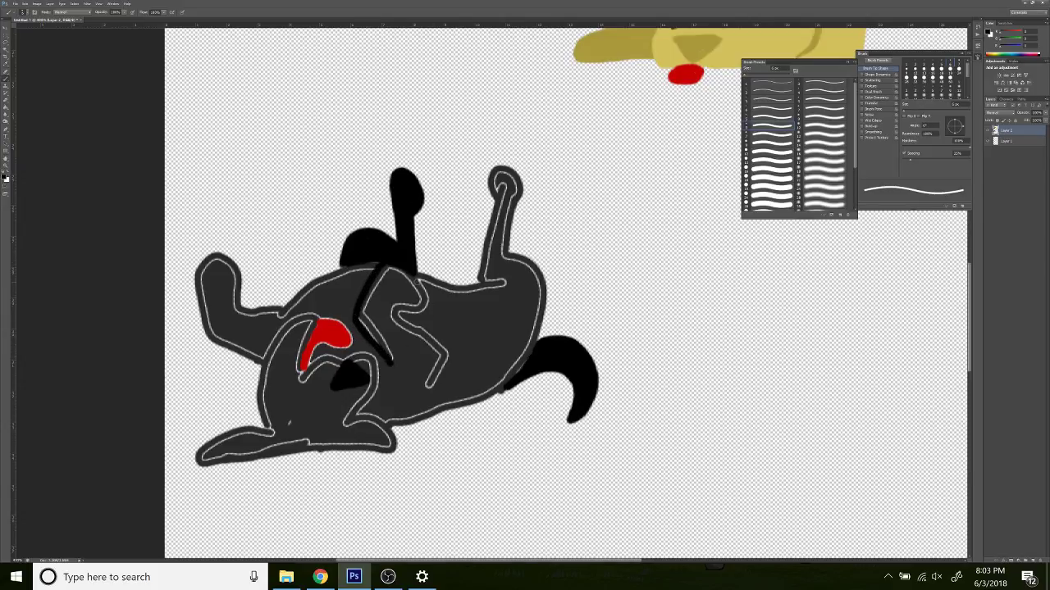
{"action": "mouse_move", "coordinate": [412, 273]}
{"action": "left_mouse_down"}
{"action": "mouse_move", "coordinate": [427, 302]}
{"action": "mouse_move", "coordinate": [399, 310]}
{"action": "mouse_move", "coordinate": [451, 361]}
{"action": "mouse_move", "coordinate": [435, 394]}
{"action": "mouse_move", "coordinate": [439, 383]}
{"action": "left_mouse_up"}
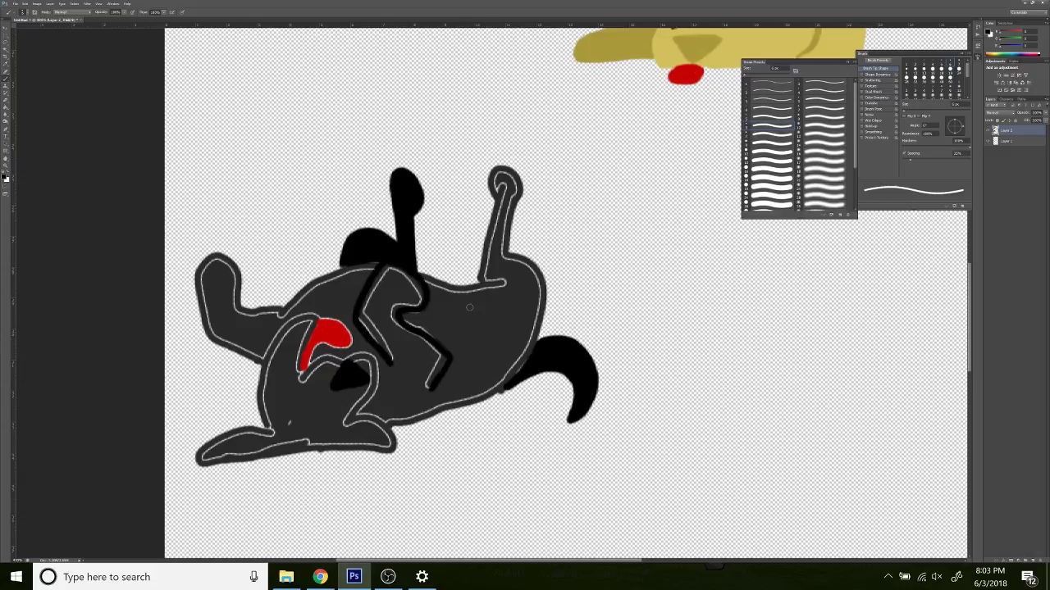
{"action": "left_click_drag", "start_coordinate": [276, 314], "coordinate": [261, 362]}
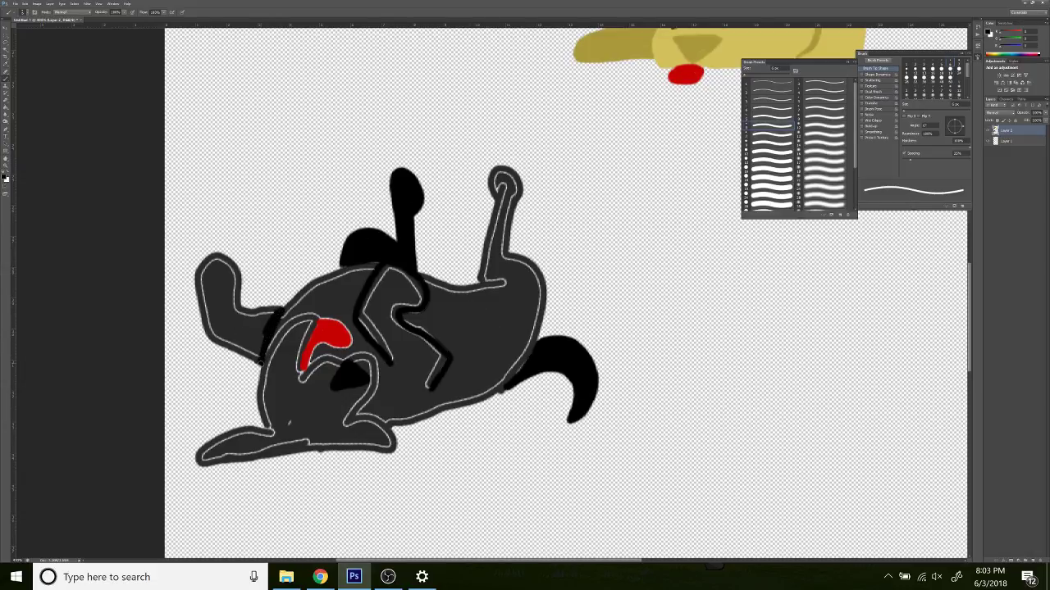
{"action": "left_click_drag", "start_coordinate": [206, 336], "coordinate": [253, 362]}
{"action": "left_click_drag", "start_coordinate": [206, 337], "coordinate": [257, 364]}
{"action": "mouse_move", "coordinate": [200, 343]}
{"action": "left_mouse_down"}
{"action": "mouse_move", "coordinate": [231, 257]}
{"action": "mouse_move", "coordinate": [241, 310]}
{"action": "mouse_move", "coordinate": [287, 310]}
{"action": "left_mouse_up"}
{"action": "mouse_move", "coordinate": [202, 274]}
{"action": "left_mouse_down"}
{"action": "mouse_move", "coordinate": [237, 277]}
{"action": "mouse_move", "coordinate": [233, 313]}
{"action": "mouse_move", "coordinate": [222, 286]}
{"action": "mouse_move", "coordinate": [222, 317]}
{"action": "mouse_move", "coordinate": [216, 310]}
{"action": "mouse_move", "coordinate": [208, 285]}
{"action": "mouse_move", "coordinate": [206, 316]}
{"action": "mouse_move", "coordinate": [222, 340]}
{"action": "mouse_move", "coordinate": [218, 321]}
{"action": "mouse_move", "coordinate": [238, 336]}
{"action": "mouse_move", "coordinate": [229, 315]}
{"action": "mouse_move", "coordinate": [249, 324]}
{"action": "mouse_move", "coordinate": [244, 317]}
{"action": "mouse_move", "coordinate": [273, 312]}
{"action": "mouse_move", "coordinate": [260, 338]}
{"action": "mouse_move", "coordinate": [234, 335]}
{"action": "mouse_move", "coordinate": [255, 356]}
{"action": "mouse_move", "coordinate": [258, 328]}
{"action": "left_mouse_up"}
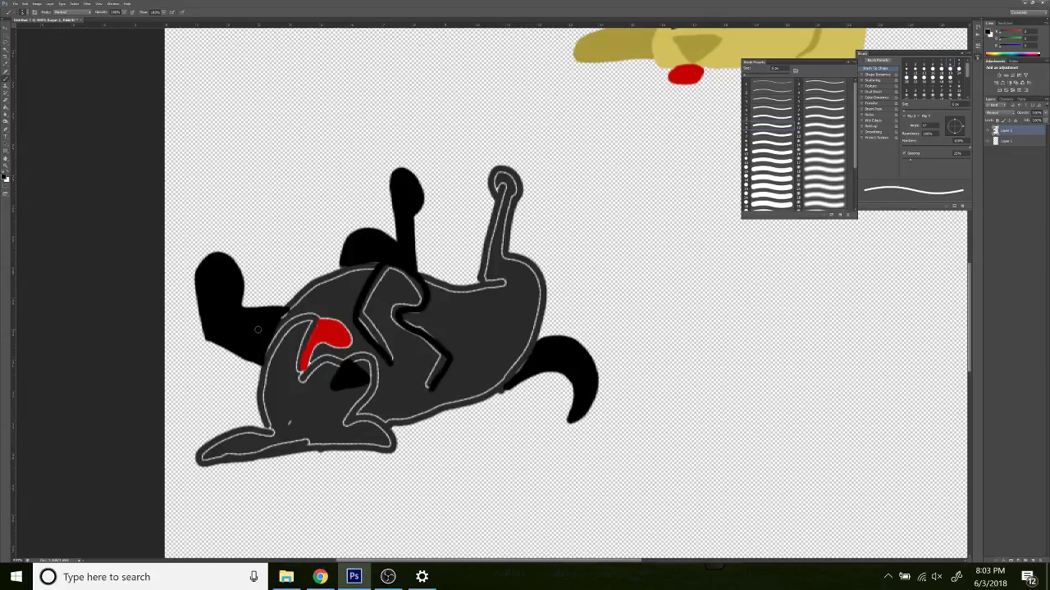
Trace the upside-down dog's lower jaw, muzzle and cheek lines in black down to the short ear.
{"action": "mouse_move", "coordinate": [263, 363]}
{"action": "left_mouse_down"}
{"action": "mouse_move", "coordinate": [280, 326]}
{"action": "mouse_move", "coordinate": [312, 316]}
{"action": "left_mouse_up"}
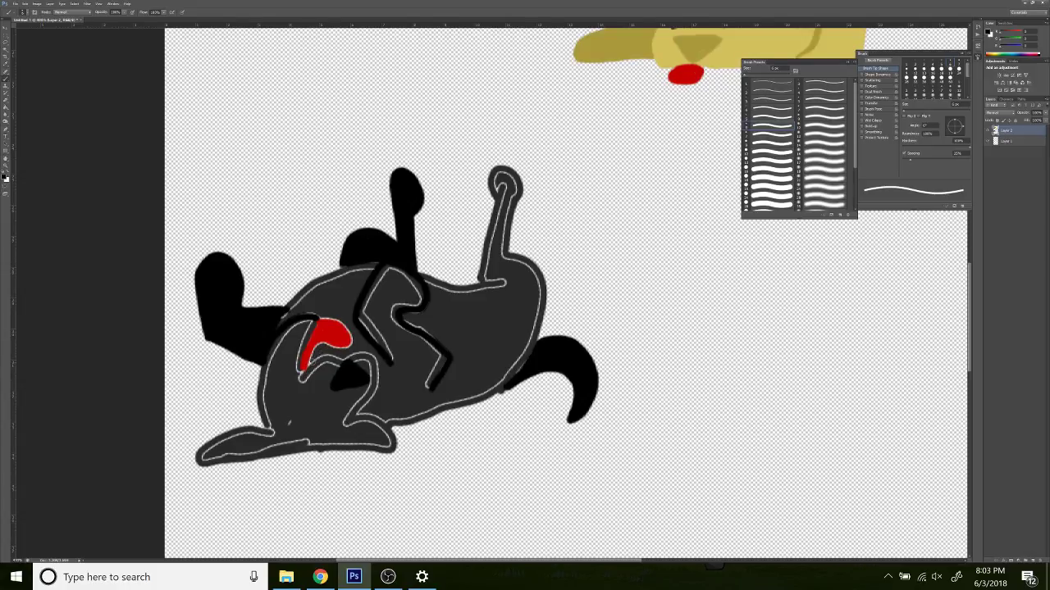
{"action": "mouse_move", "coordinate": [310, 364]}
{"action": "left_mouse_down"}
{"action": "mouse_move", "coordinate": [369, 353]}
{"action": "mouse_move", "coordinate": [381, 387]}
{"action": "mouse_move", "coordinate": [363, 417]}
{"action": "mouse_move", "coordinate": [390, 435]}
{"action": "left_mouse_up"}
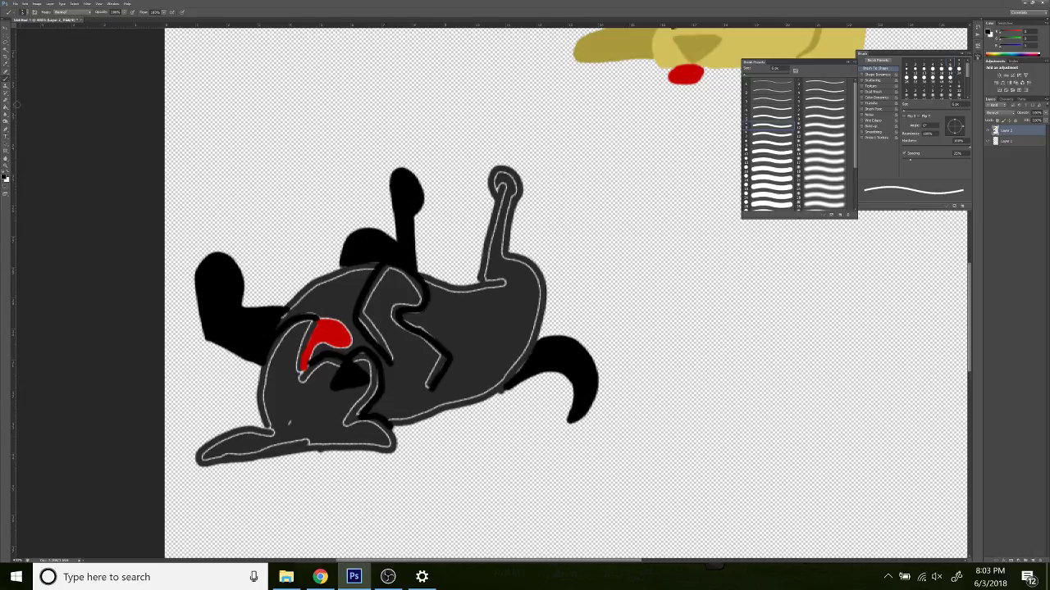
Sample the dark grey body colour and paint over the pale gaps along the back of the head, the jaw and the upper chest.
{"action": "left_click", "coordinate": [6, 71]}
{"action": "left_click", "coordinate": [331, 297]}
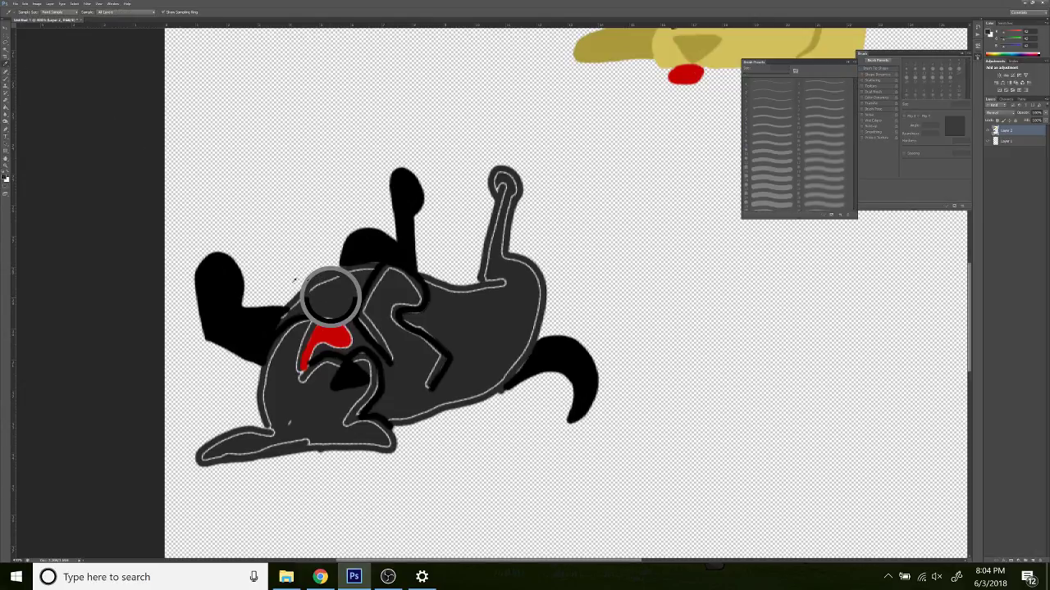
{"action": "left_click", "coordinate": [7, 85]}
{"action": "mouse_move", "coordinate": [268, 435]}
{"action": "left_mouse_down"}
{"action": "mouse_move", "coordinate": [269, 361]}
{"action": "mouse_move", "coordinate": [267, 370]}
{"action": "mouse_move", "coordinate": [282, 339]}
{"action": "mouse_move", "coordinate": [315, 320]}
{"action": "mouse_move", "coordinate": [297, 385]}
{"action": "mouse_move", "coordinate": [301, 342]}
{"action": "mouse_move", "coordinate": [305, 375]}
{"action": "left_mouse_up"}
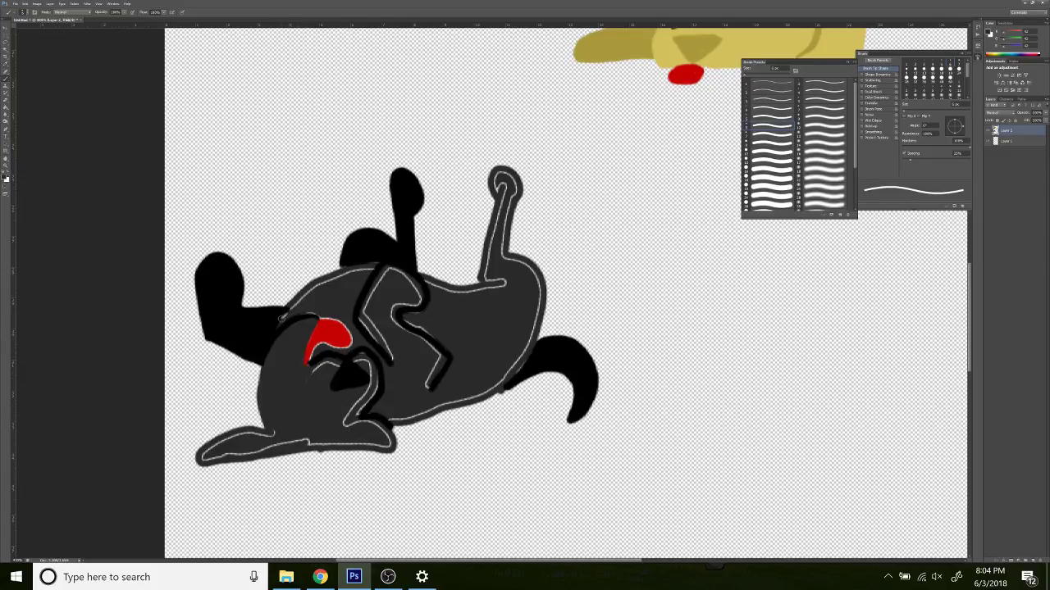
{"action": "mouse_move", "coordinate": [288, 310]}
{"action": "left_mouse_down"}
{"action": "mouse_move", "coordinate": [344, 273]}
{"action": "mouse_move", "coordinate": [301, 296]}
{"action": "left_mouse_up"}
{"action": "mouse_move", "coordinate": [287, 312]}
{"action": "left_mouse_down"}
{"action": "mouse_move", "coordinate": [316, 279]}
{"action": "mouse_move", "coordinate": [373, 267]}
{"action": "left_mouse_up"}
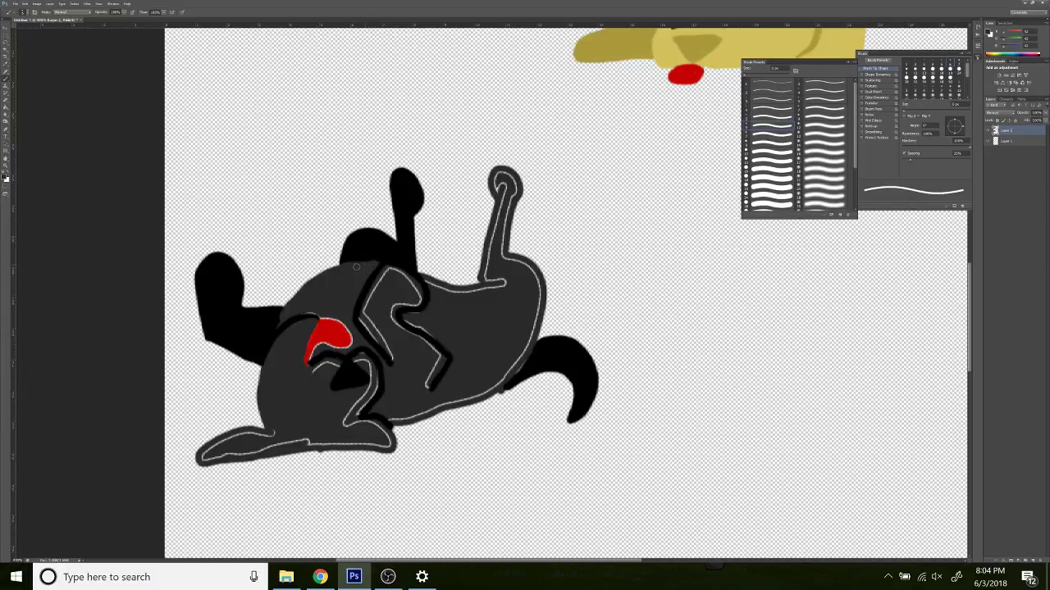
Cover the pale gaps beside the folded foreleg's black lines and around the red tongue with dark grey.
{"action": "mouse_move", "coordinate": [385, 279]}
{"action": "left_mouse_down"}
{"action": "mouse_move", "coordinate": [368, 298]}
{"action": "mouse_move", "coordinate": [367, 326]}
{"action": "mouse_move", "coordinate": [360, 316]}
{"action": "mouse_move", "coordinate": [392, 352]}
{"action": "left_mouse_up"}
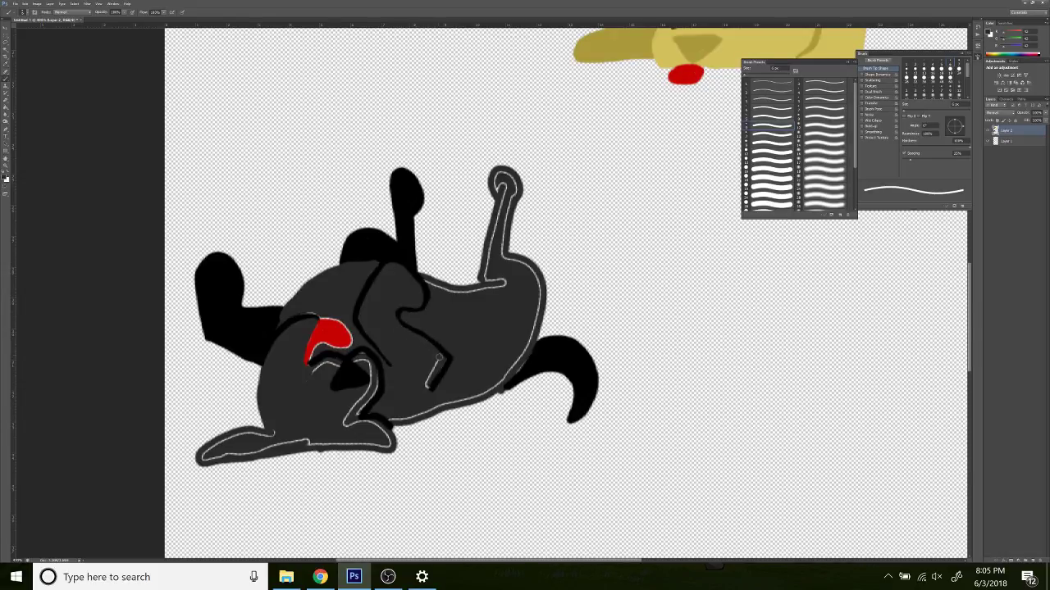
{"action": "left_click_drag", "start_coordinate": [438, 362], "coordinate": [422, 387]}
{"action": "mouse_move", "coordinate": [332, 317]}
{"action": "left_mouse_down"}
{"action": "mouse_move", "coordinate": [349, 341]}
{"action": "mouse_move", "coordinate": [308, 360]}
{"action": "mouse_move", "coordinate": [320, 343]}
{"action": "mouse_move", "coordinate": [340, 319]}
{"action": "left_mouse_up"}
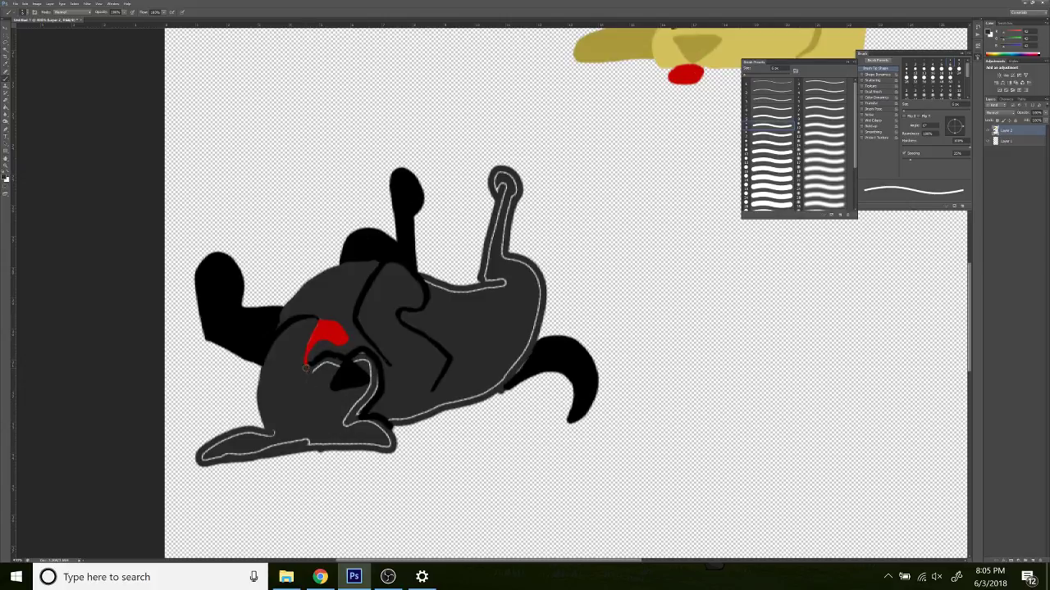
Paint dark grey over the pale gaps on the muzzle and cheek and around the body and near hind leg.
{"action": "left_click_drag", "start_coordinate": [309, 374], "coordinate": [326, 364]}
{"action": "mouse_move", "coordinate": [374, 382]}
{"action": "left_mouse_down"}
{"action": "mouse_move", "coordinate": [344, 420]}
{"action": "mouse_move", "coordinate": [385, 436]}
{"action": "mouse_move", "coordinate": [358, 425]}
{"action": "left_mouse_up"}
{"action": "mouse_move", "coordinate": [392, 416]}
{"action": "left_mouse_down"}
{"action": "mouse_move", "coordinate": [467, 400]}
{"action": "mouse_move", "coordinate": [500, 383]}
{"action": "mouse_move", "coordinate": [505, 366]}
{"action": "mouse_move", "coordinate": [477, 399]}
{"action": "mouse_move", "coordinate": [500, 392]}
{"action": "mouse_move", "coordinate": [533, 340]}
{"action": "mouse_move", "coordinate": [521, 336]}
{"action": "mouse_move", "coordinate": [510, 370]}
{"action": "mouse_move", "coordinate": [534, 345]}
{"action": "mouse_move", "coordinate": [540, 284]}
{"action": "mouse_move", "coordinate": [503, 256]}
{"action": "mouse_move", "coordinate": [516, 193]}
{"action": "mouse_move", "coordinate": [498, 175]}
{"action": "mouse_move", "coordinate": [505, 200]}
{"action": "mouse_move", "coordinate": [484, 289]}
{"action": "mouse_move", "coordinate": [433, 292]}
{"action": "mouse_move", "coordinate": [427, 282]}
{"action": "mouse_move", "coordinate": [475, 292]}
{"action": "mouse_move", "coordinate": [502, 281]}
{"action": "left_mouse_up"}
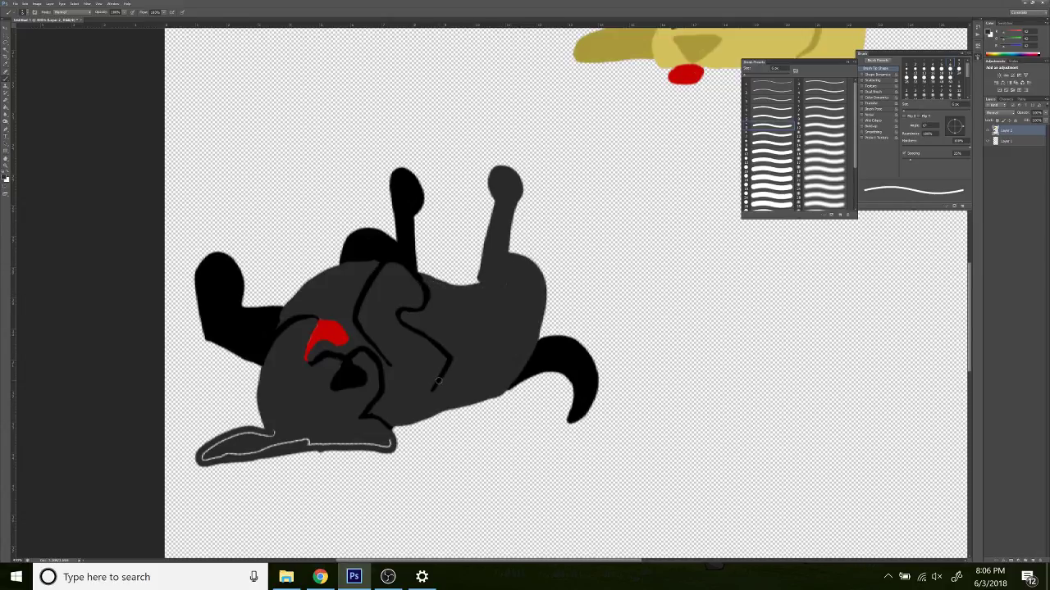
Fill the pale gaps in both ears with dark grey and smooth the edge of the head between them.
{"action": "mouse_move", "coordinate": [202, 460]}
{"action": "left_mouse_down"}
{"action": "mouse_move", "coordinate": [233, 433]}
{"action": "mouse_move", "coordinate": [217, 447]}
{"action": "mouse_move", "coordinate": [261, 427]}
{"action": "mouse_move", "coordinate": [246, 437]}
{"action": "left_mouse_up"}
{"action": "left_click_drag", "start_coordinate": [210, 458], "coordinate": [384, 443]}
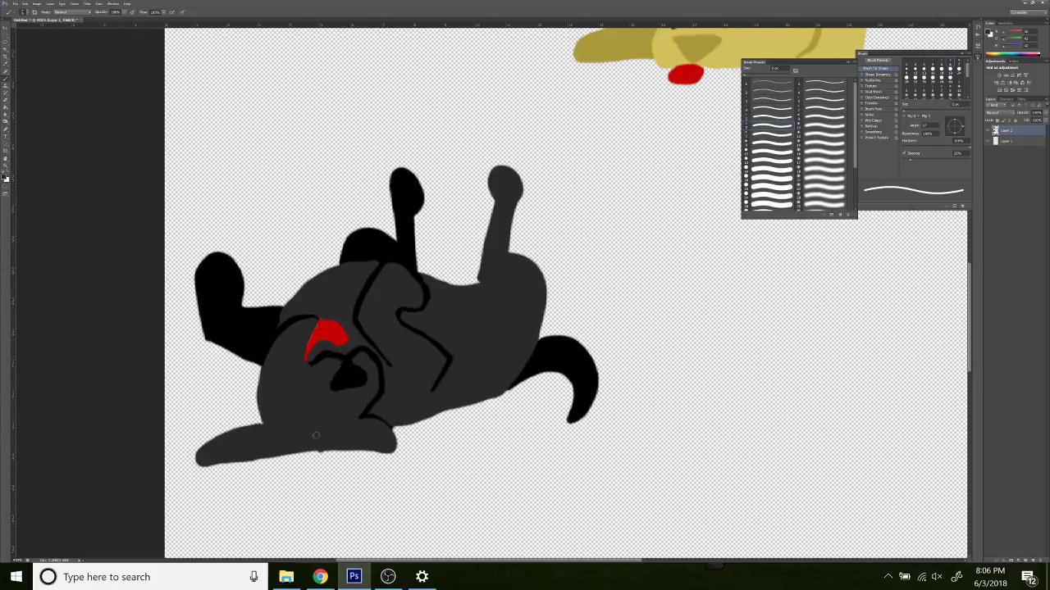
{"action": "left_click_drag", "start_coordinate": [279, 453], "coordinate": [367, 442]}
Sample the tongue's red and touch up the narrow end of the upside-down dog's tongue.
{"action": "key", "text": "i"}
{"action": "left_click", "coordinate": [330, 331]}
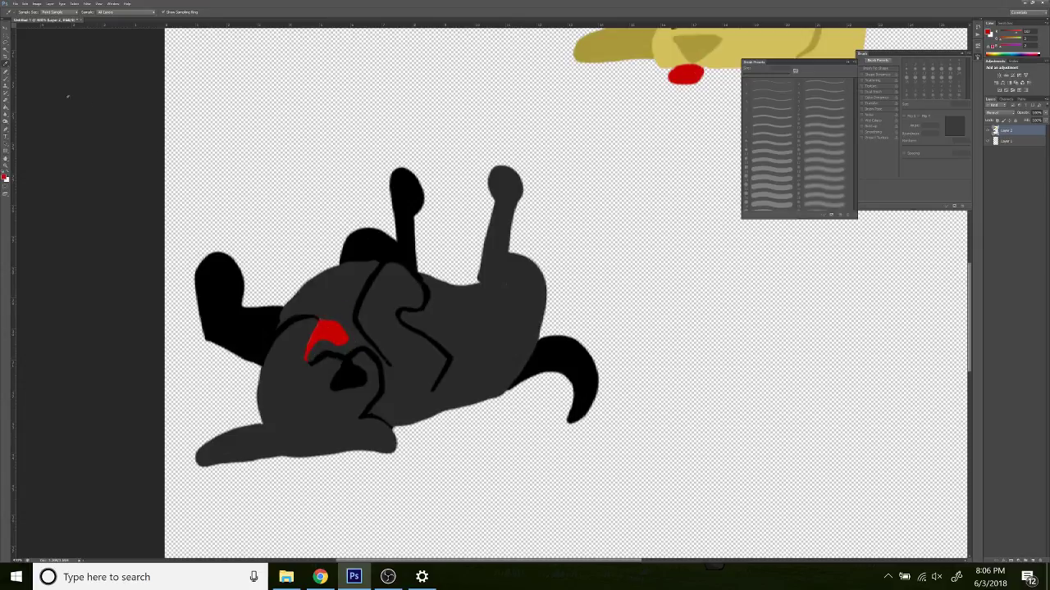
{"action": "left_click", "coordinate": [8, 80]}
{"action": "left_click_drag", "start_coordinate": [304, 355], "coordinate": [305, 357]}
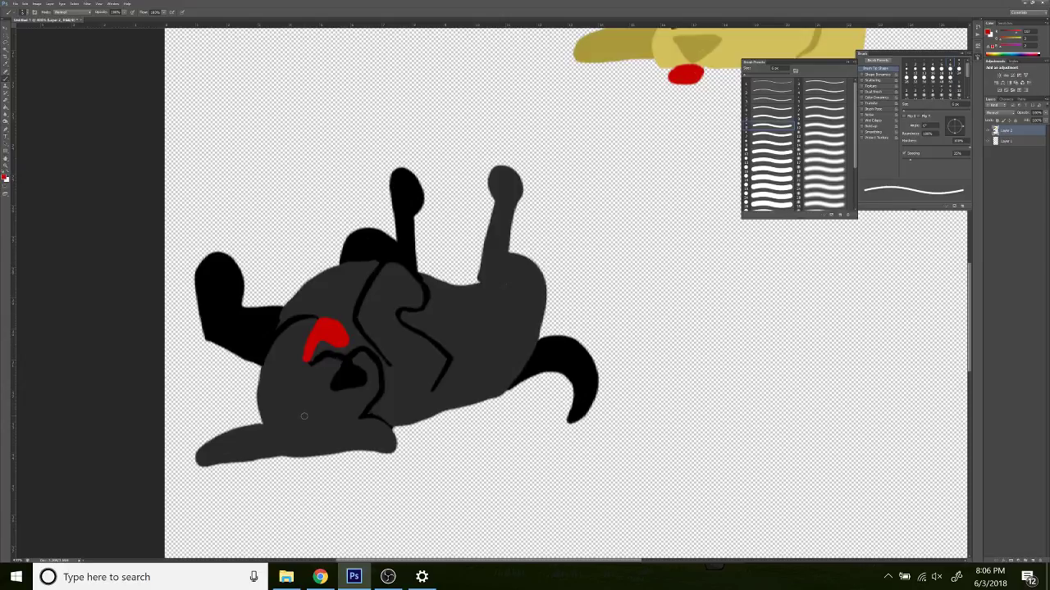
Sample the dark grey body colour, reduce the brush size and refine the chest edge where it meets the black foreleg.
{"action": "left_click", "coordinate": [5, 74]}
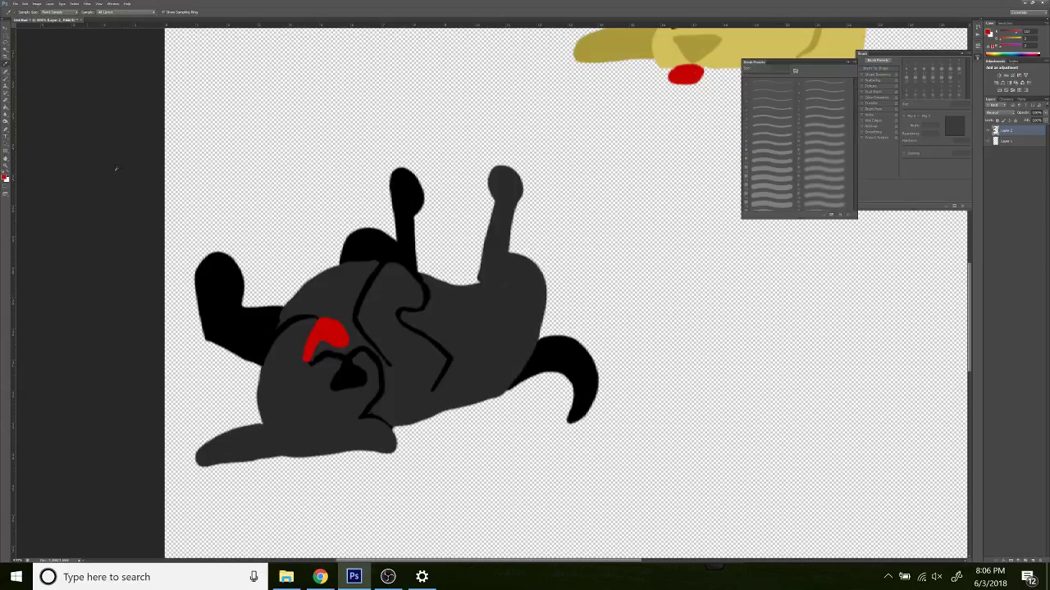
{"action": "left_click", "coordinate": [320, 304]}
{"action": "left_click", "coordinate": [6, 85]}
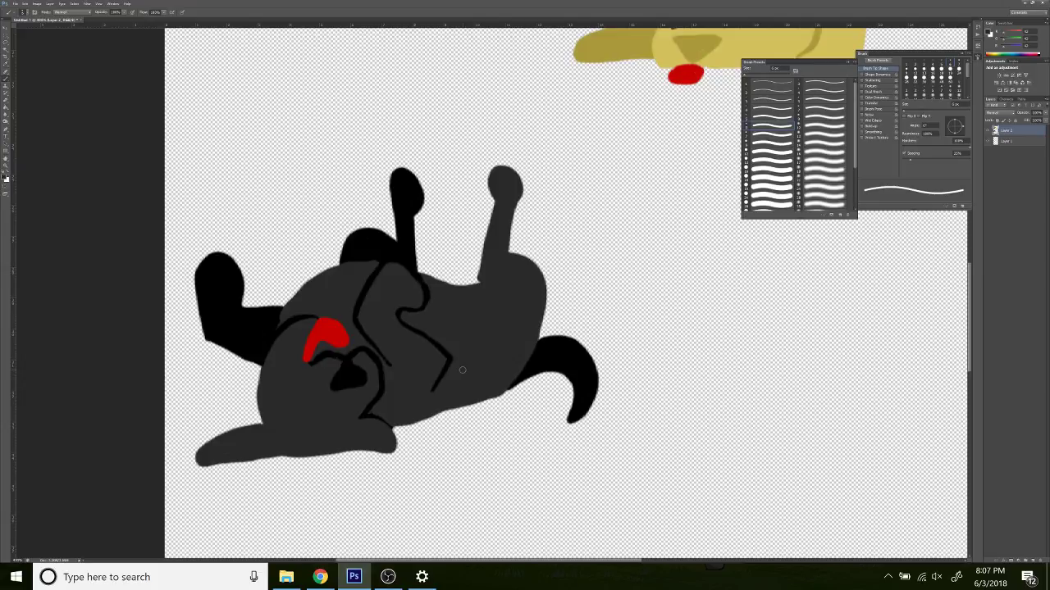
{"action": "left_click", "coordinate": [26, 13]}
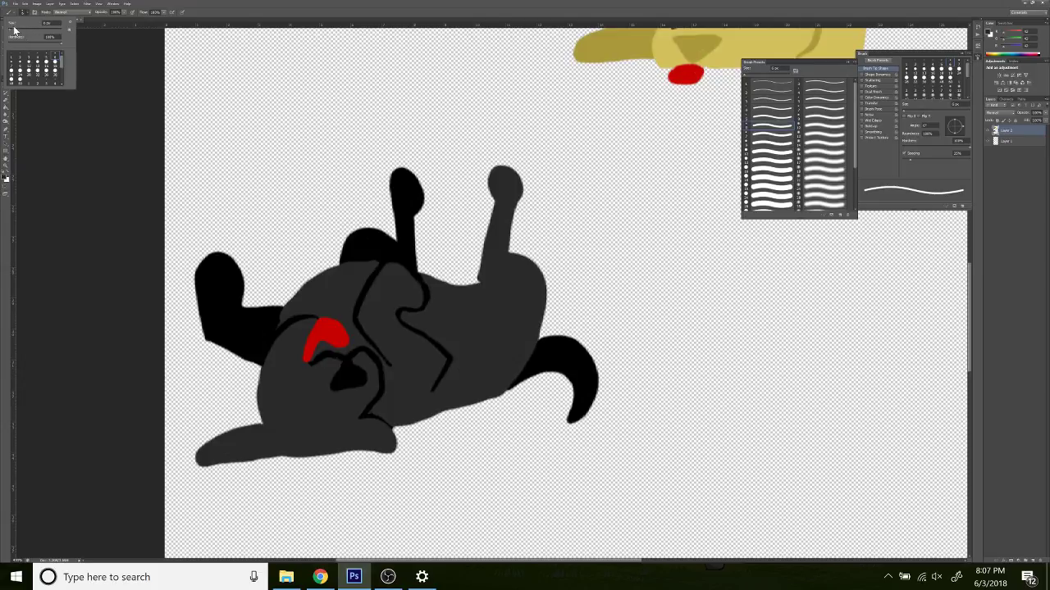
{"action": "left_click_drag", "start_coordinate": [16, 25], "coordinate": [20, 25]}
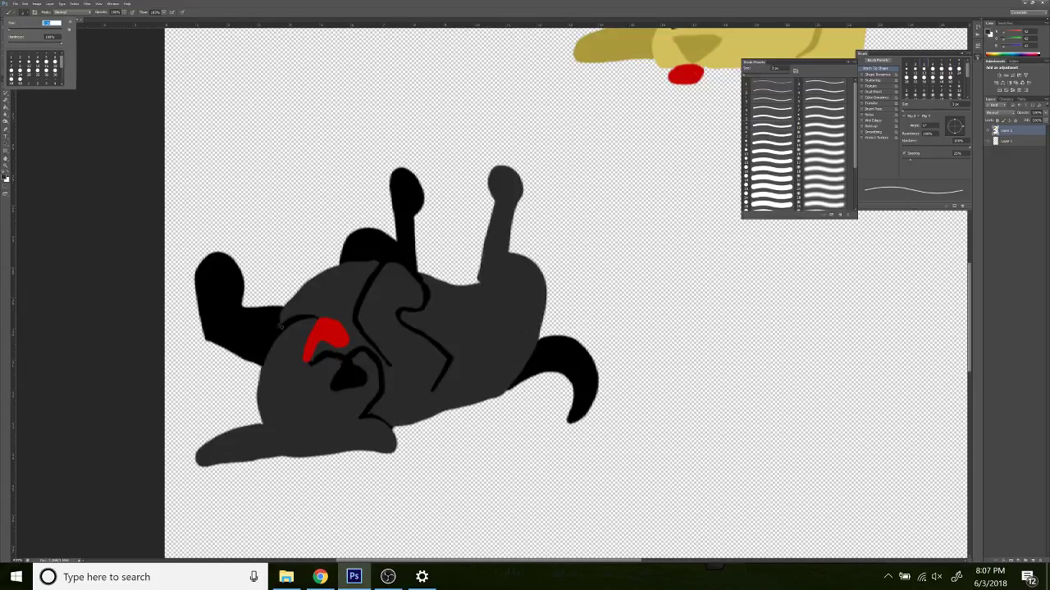
{"action": "left_click", "coordinate": [280, 315]}
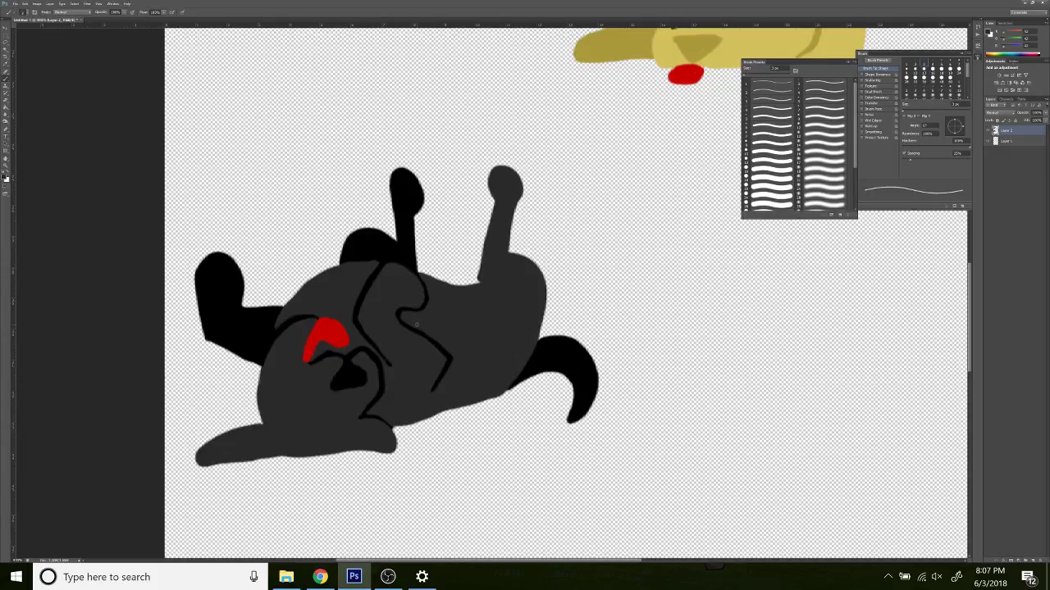
Switch the foreground colour to white and paint two filled oval eyes on the upside-down dog's face.
{"action": "left_click", "coordinate": [11, 173]}
{"action": "mouse_move", "coordinate": [317, 421]}
{"action": "left_mouse_down"}
{"action": "mouse_move", "coordinate": [301, 408]}
{"action": "mouse_move", "coordinate": [313, 429]}
{"action": "mouse_move", "coordinate": [308, 414]}
{"action": "left_mouse_up"}
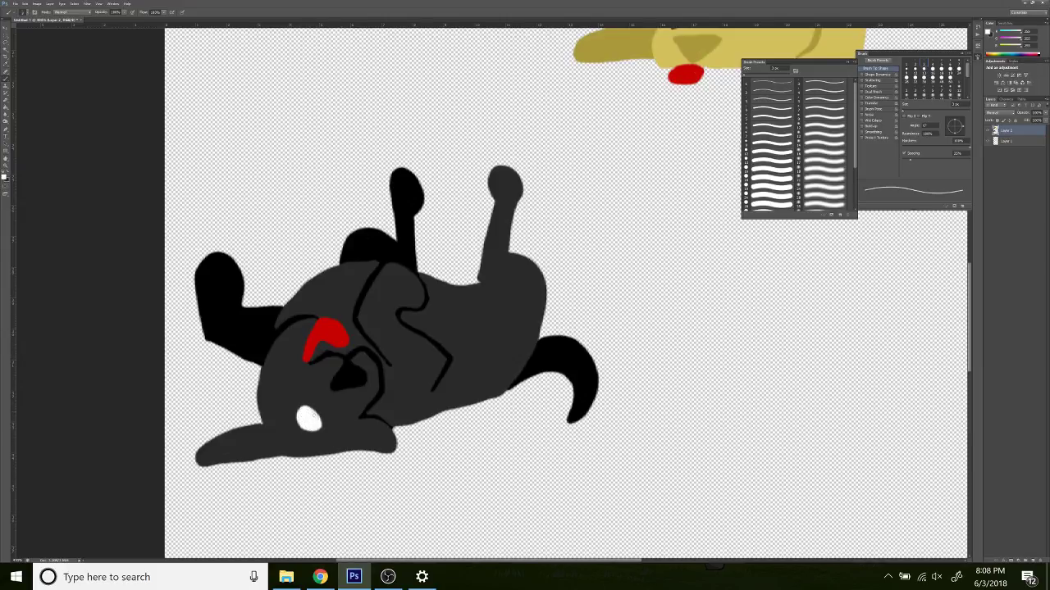
{"action": "mouse_move", "coordinate": [358, 408]}
{"action": "left_mouse_down"}
{"action": "mouse_move", "coordinate": [347, 423]}
{"action": "mouse_move", "coordinate": [356, 416]}
{"action": "left_mouse_up"}
Switch the foreground colour to black and paint pupils with white highlights in both of the upside-down dog's eyes.
{"action": "left_click", "coordinate": [9, 173]}
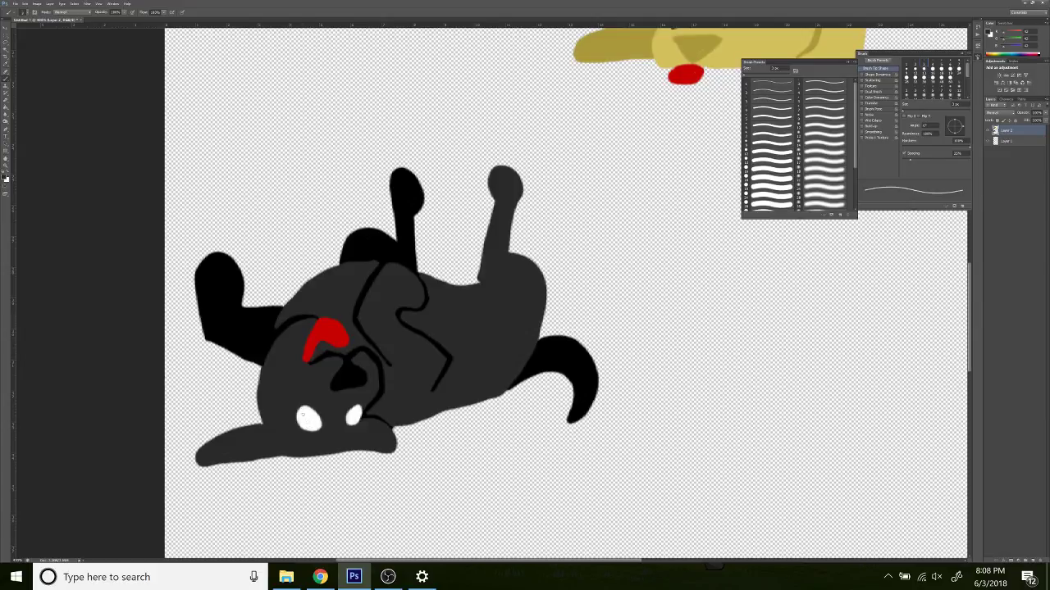
{"action": "mouse_move", "coordinate": [315, 417]}
{"action": "left_mouse_down"}
{"action": "mouse_move", "coordinate": [310, 428]}
{"action": "mouse_move", "coordinate": [316, 418]}
{"action": "mouse_move", "coordinate": [310, 427]}
{"action": "mouse_move", "coordinate": [355, 420]}
{"action": "left_mouse_up"}
{"action": "left_click", "coordinate": [8, 85]}
View the whole canvas, zoom in on the upper two dogs and collapse the Brush Presets and Brush panels.
{"action": "left_click", "coordinate": [7, 164]}
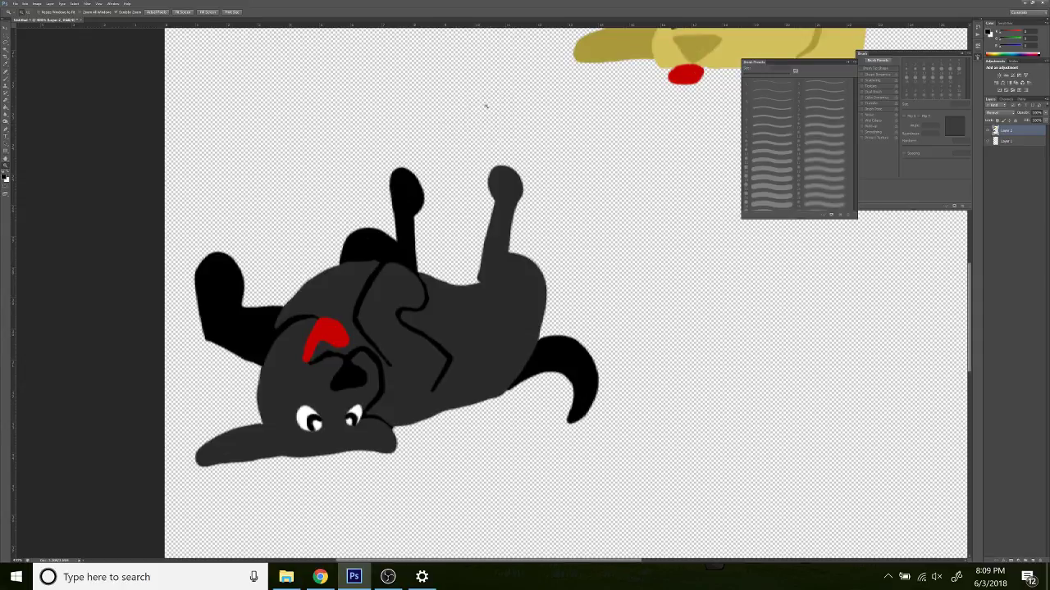
{"action": "right_click", "coordinate": [472, 116]}
{"action": "left_click", "coordinate": [496, 126]}
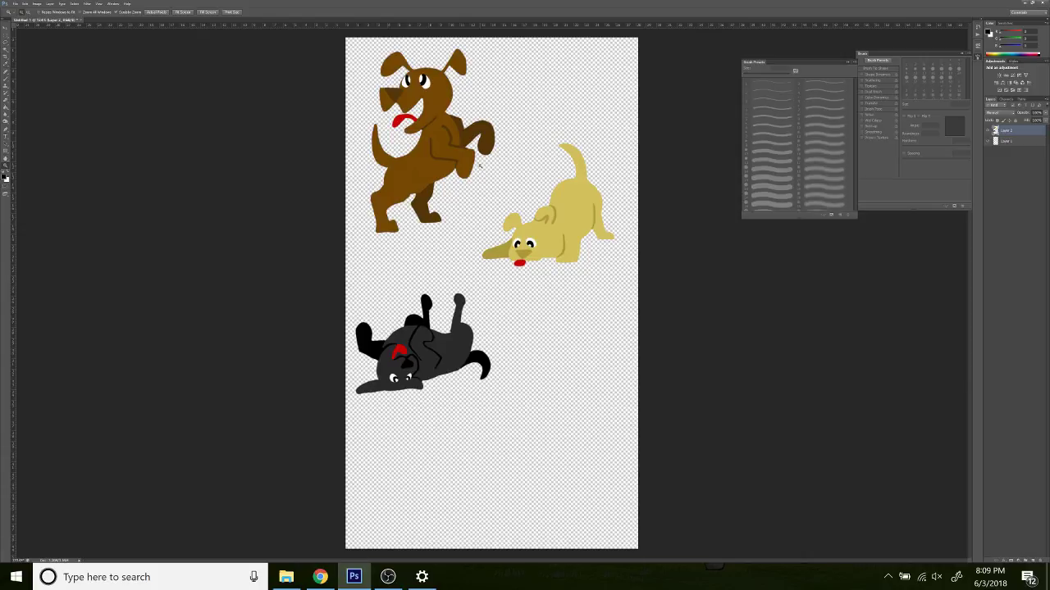
{"action": "left_click", "coordinate": [8, 59]}
{"action": "scroll", "coordinate": [444, 86], "scroll_direction": "up", "scroll_amount": 5}
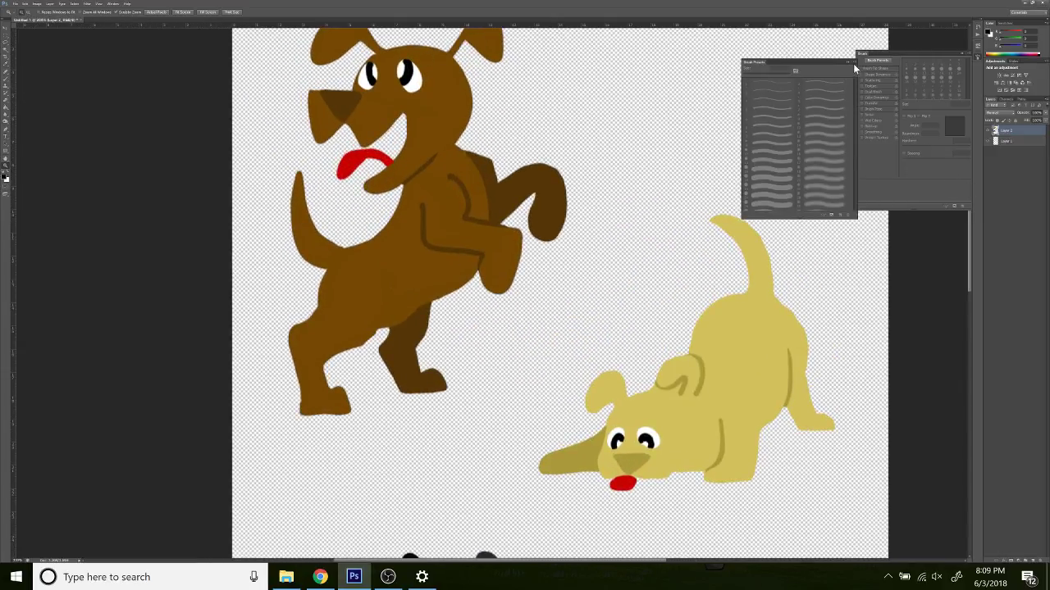
{"action": "left_click", "coordinate": [847, 61]}
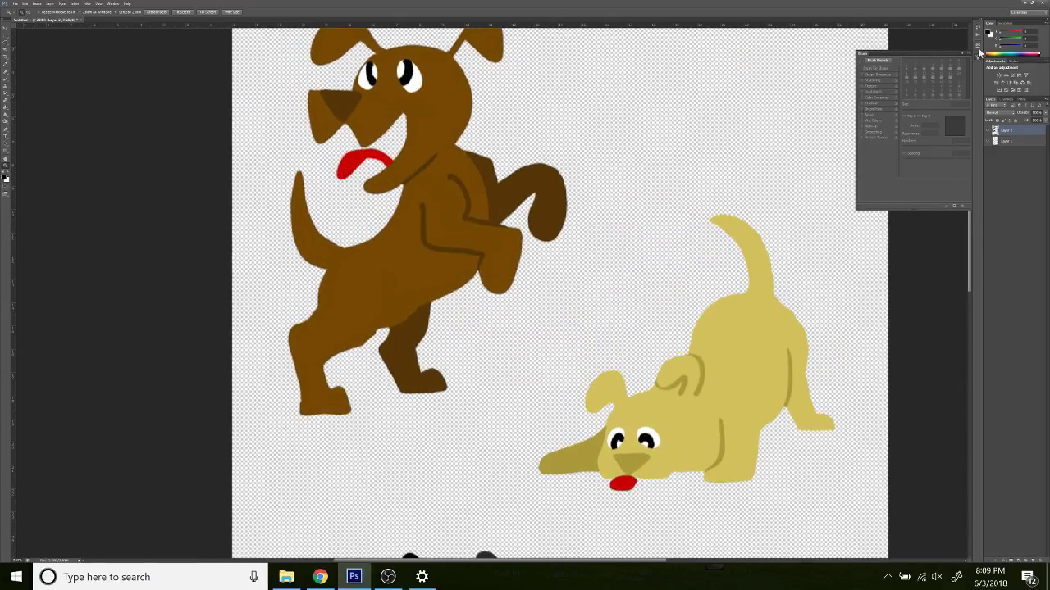
{"action": "left_click", "coordinate": [962, 54]}
{"action": "left_click_drag", "start_coordinate": [969, 169], "coordinate": [969, 131]}
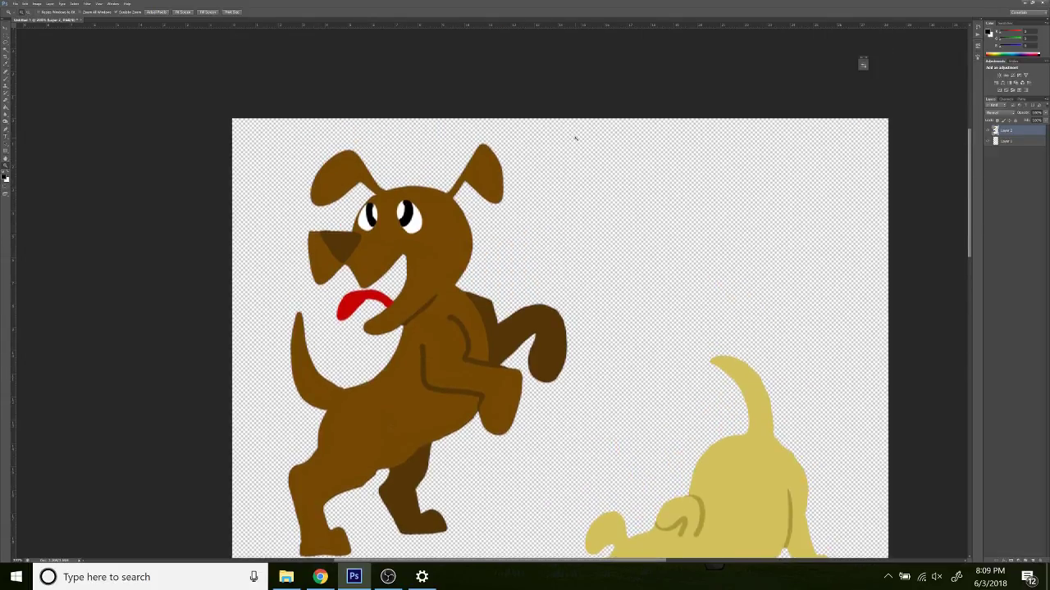
{"action": "left_click", "coordinate": [6, 41]}
{"action": "mouse_move", "coordinate": [310, 296]}
{"action": "left_mouse_down"}
{"action": "mouse_move", "coordinate": [353, 343]}
{"action": "mouse_move", "coordinate": [390, 339]}
{"action": "mouse_move", "coordinate": [458, 281]}
{"action": "mouse_move", "coordinate": [447, 288]}
{"action": "left_mouse_up"}
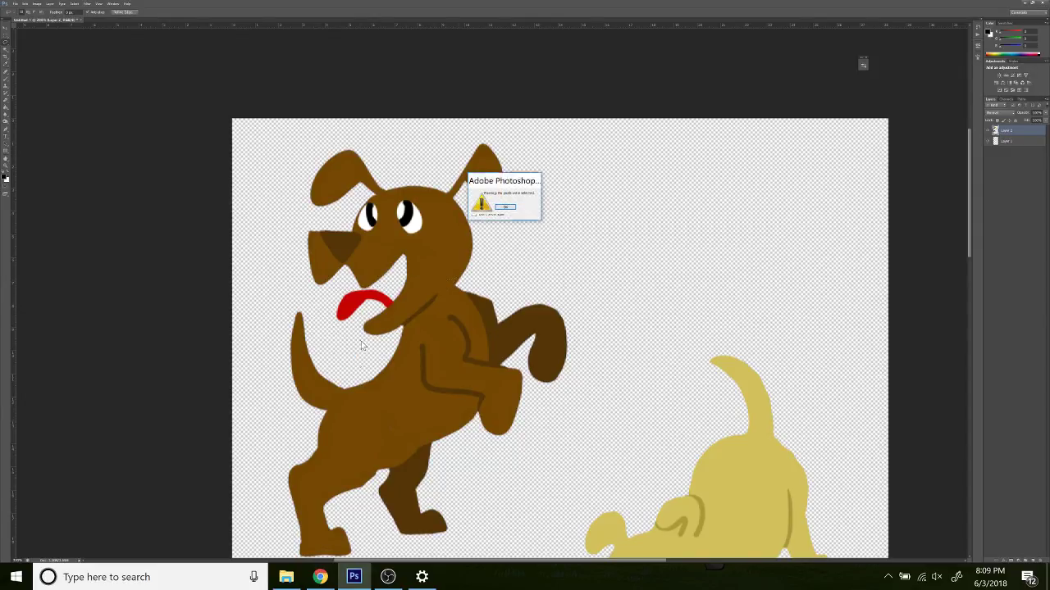
{"action": "left_click", "coordinate": [505, 208]}
{"action": "mouse_move", "coordinate": [333, 351]}
{"action": "left_mouse_down"}
{"action": "mouse_move", "coordinate": [382, 342]}
{"action": "mouse_move", "coordinate": [461, 281]}
{"action": "left_mouse_up"}
{"action": "left_click_drag", "start_coordinate": [377, 358], "coordinate": [377, 365]}
{"action": "left_click", "coordinate": [403, 330]}
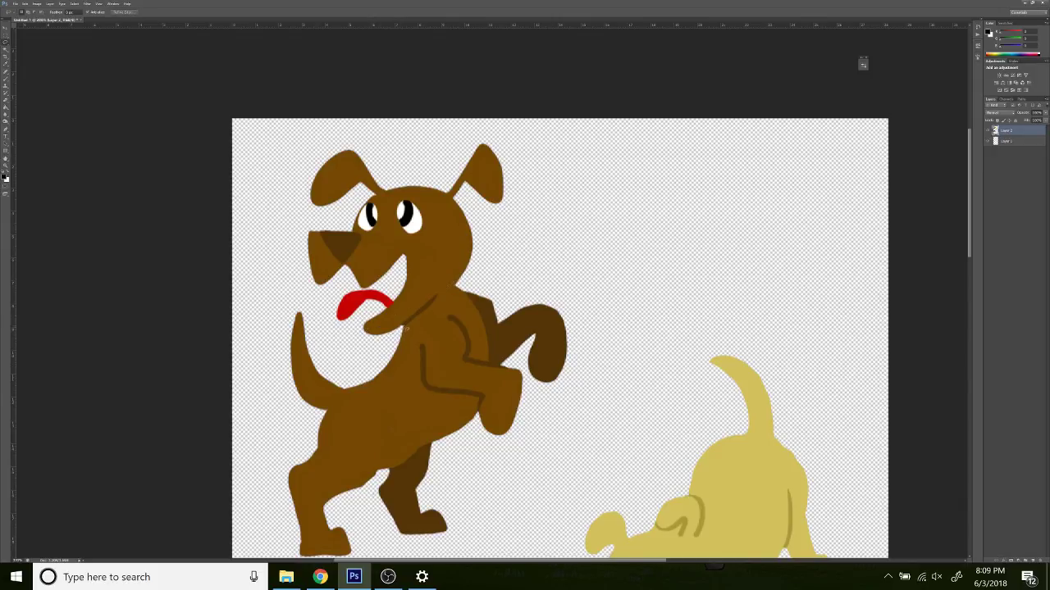
{"action": "left_click", "coordinate": [401, 333]}
Lasso the brown dog's whole head along the neck line and scale it down to about 84%, applying the transformation.
{"action": "mouse_move", "coordinate": [467, 284]}
{"action": "left_mouse_down"}
{"action": "mouse_move", "coordinate": [532, 233]}
{"action": "mouse_move", "coordinate": [539, 198]}
{"action": "mouse_move", "coordinate": [506, 137]}
{"action": "mouse_move", "coordinate": [387, 120]}
{"action": "mouse_move", "coordinate": [260, 192]}
{"action": "mouse_move", "coordinate": [281, 275]}
{"action": "mouse_move", "coordinate": [336, 330]}
{"action": "mouse_move", "coordinate": [390, 339]}
{"action": "left_mouse_up"}
{"action": "left_click", "coordinate": [9, 29]}
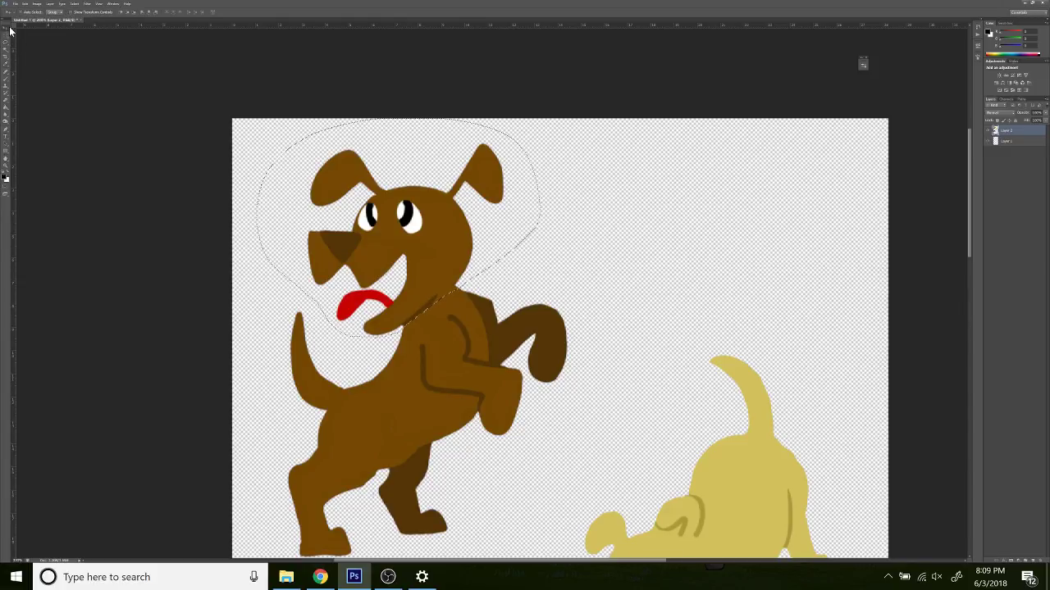
{"action": "key", "text": "ctrl+t"}
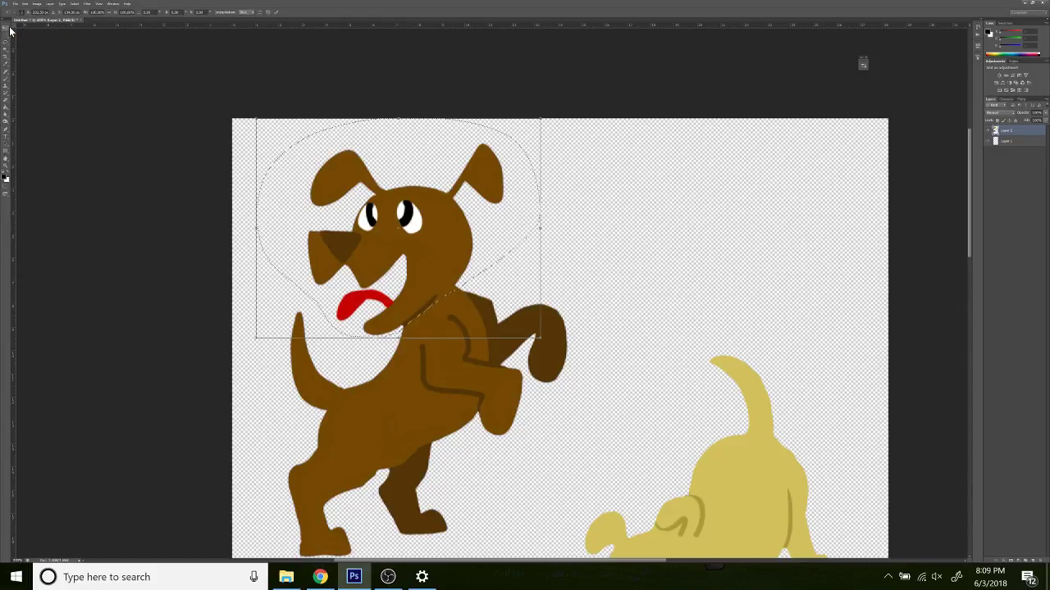
{"action": "left_click_drag", "start_coordinate": [541, 119], "coordinate": [496, 152]}
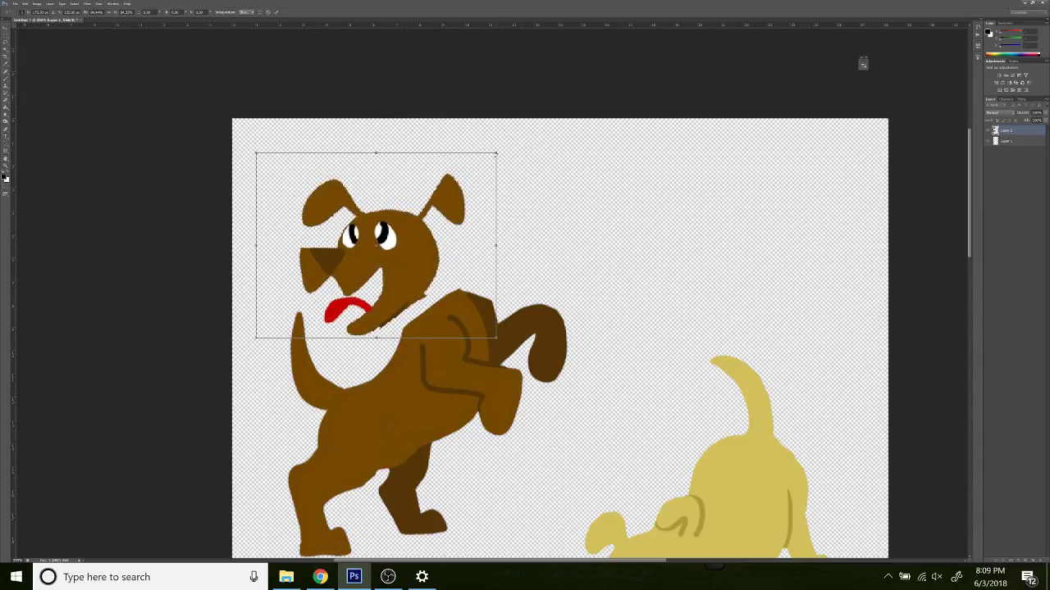
{"action": "left_click", "coordinate": [7, 35]}
{"action": "left_click", "coordinate": [498, 207]}
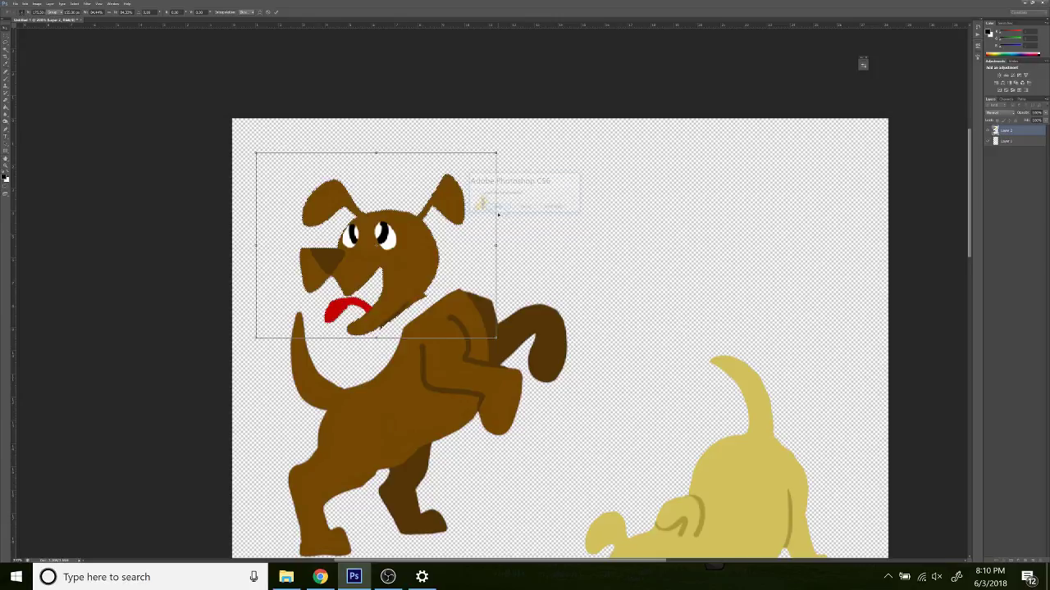
Move the selected brown head back against the neck and deselect it.
{"action": "left_click_drag", "start_coordinate": [418, 261], "coordinate": [443, 260]}
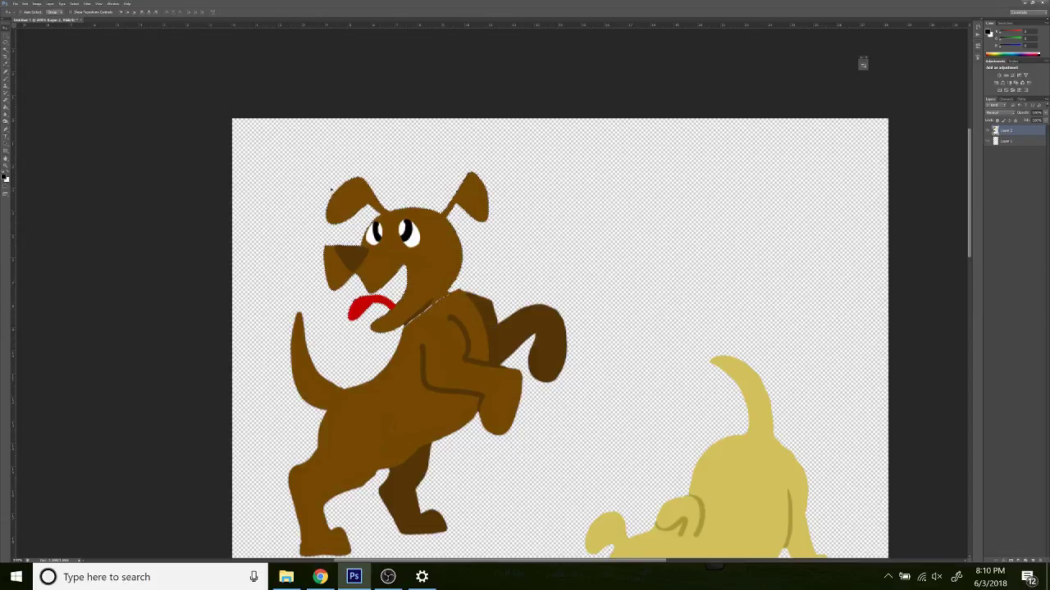
{"action": "left_click", "coordinate": [7, 47]}
{"action": "right_click", "coordinate": [434, 168]}
{"action": "left_click", "coordinate": [477, 174]}
Sample the brown of the dog's head and brush over the gap between the head and the neck.
{"action": "left_click", "coordinate": [7, 68]}
{"action": "left_click", "coordinate": [433, 250]}
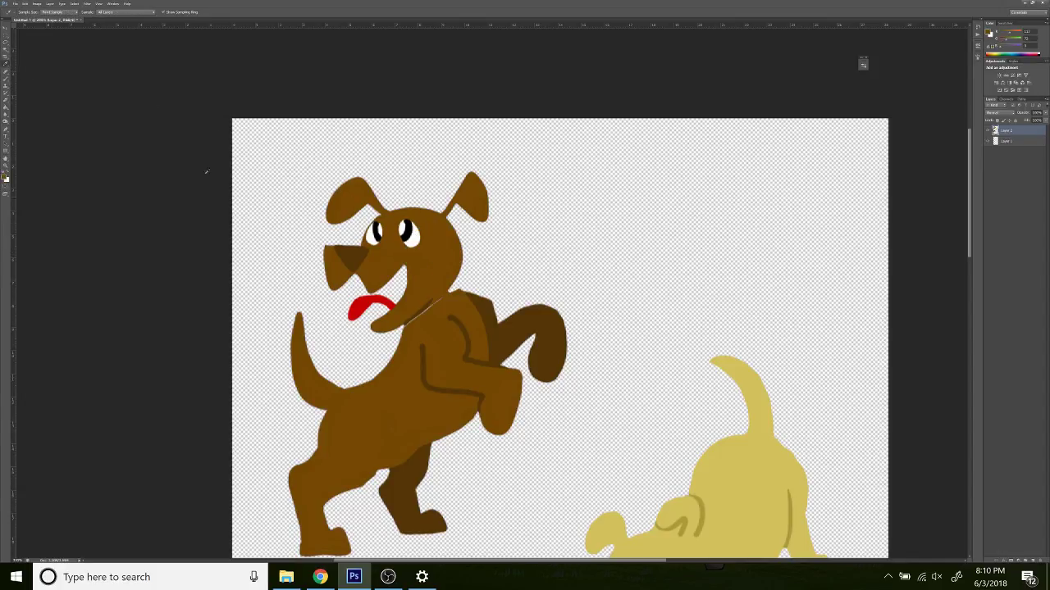
{"action": "left_click", "coordinate": [6, 79]}
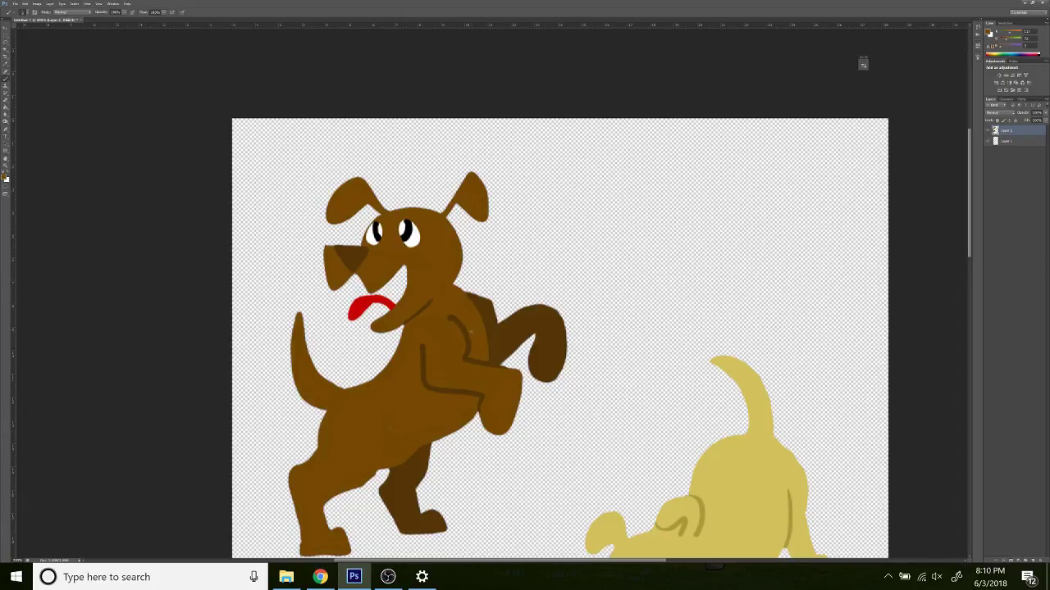
Fit the whole canvas on screen to view all three dogs and switch to the OBS window.
{"action": "left_click", "coordinate": [6, 164]}
{"action": "right_click", "coordinate": [521, 172]}
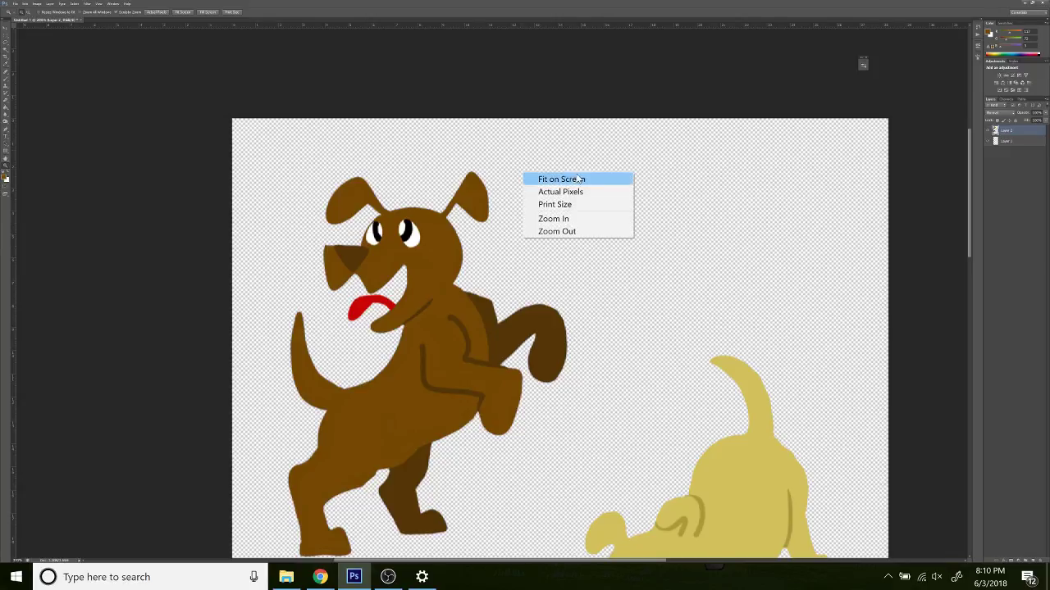
{"action": "left_click", "coordinate": [535, 175]}
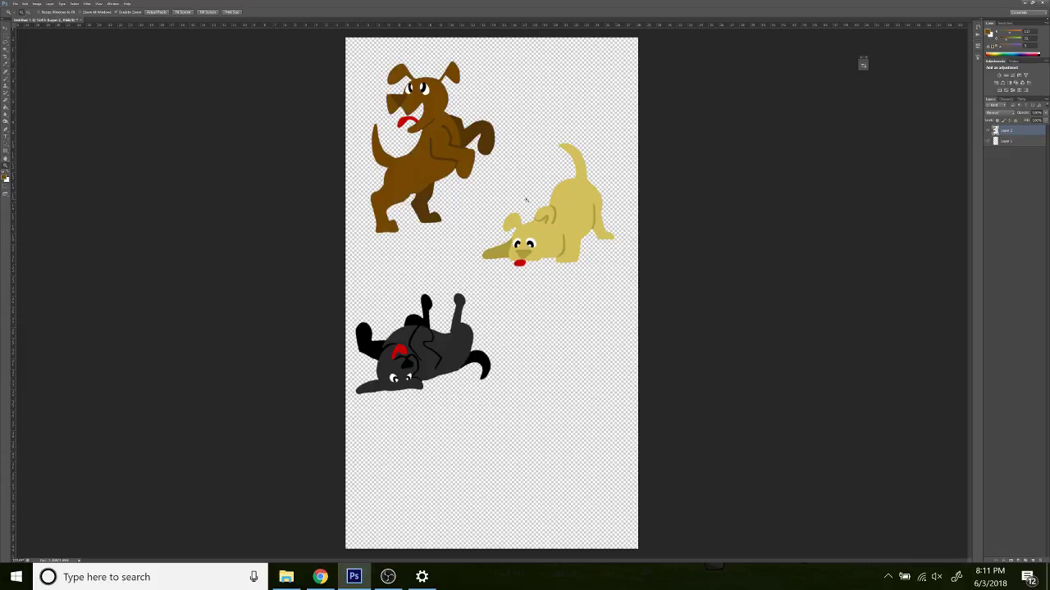
{"action": "left_click", "coordinate": [388, 576]}
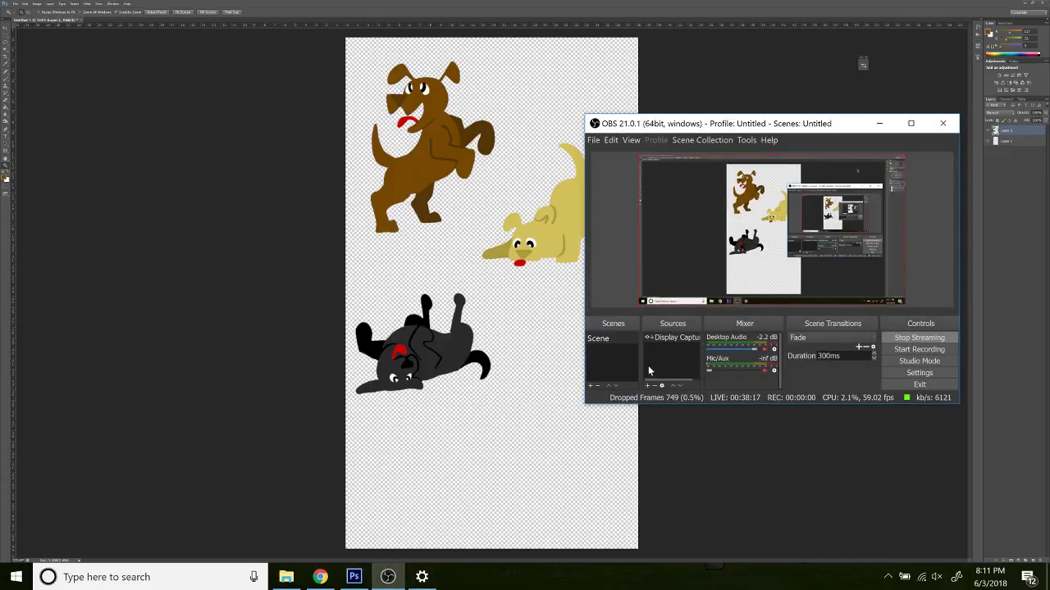